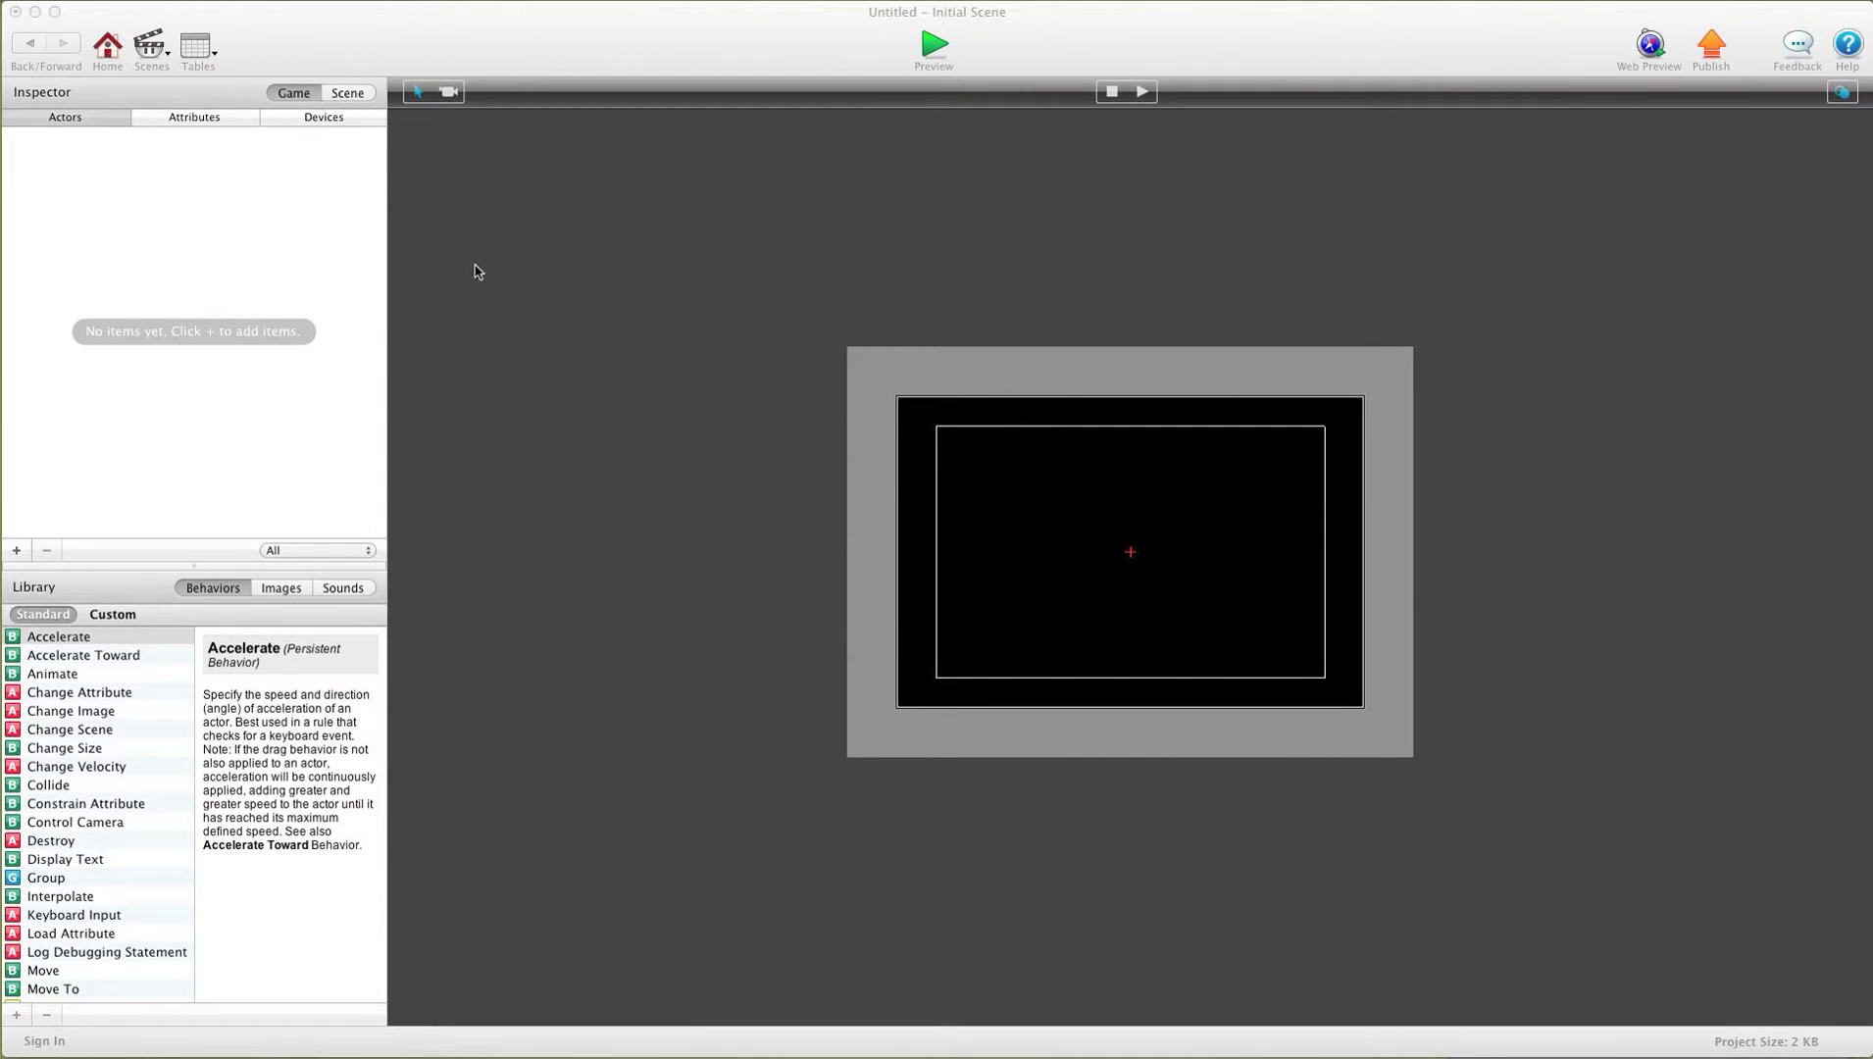
- Add two new actors, Actor 1 and Actor 2
click(197, 456)
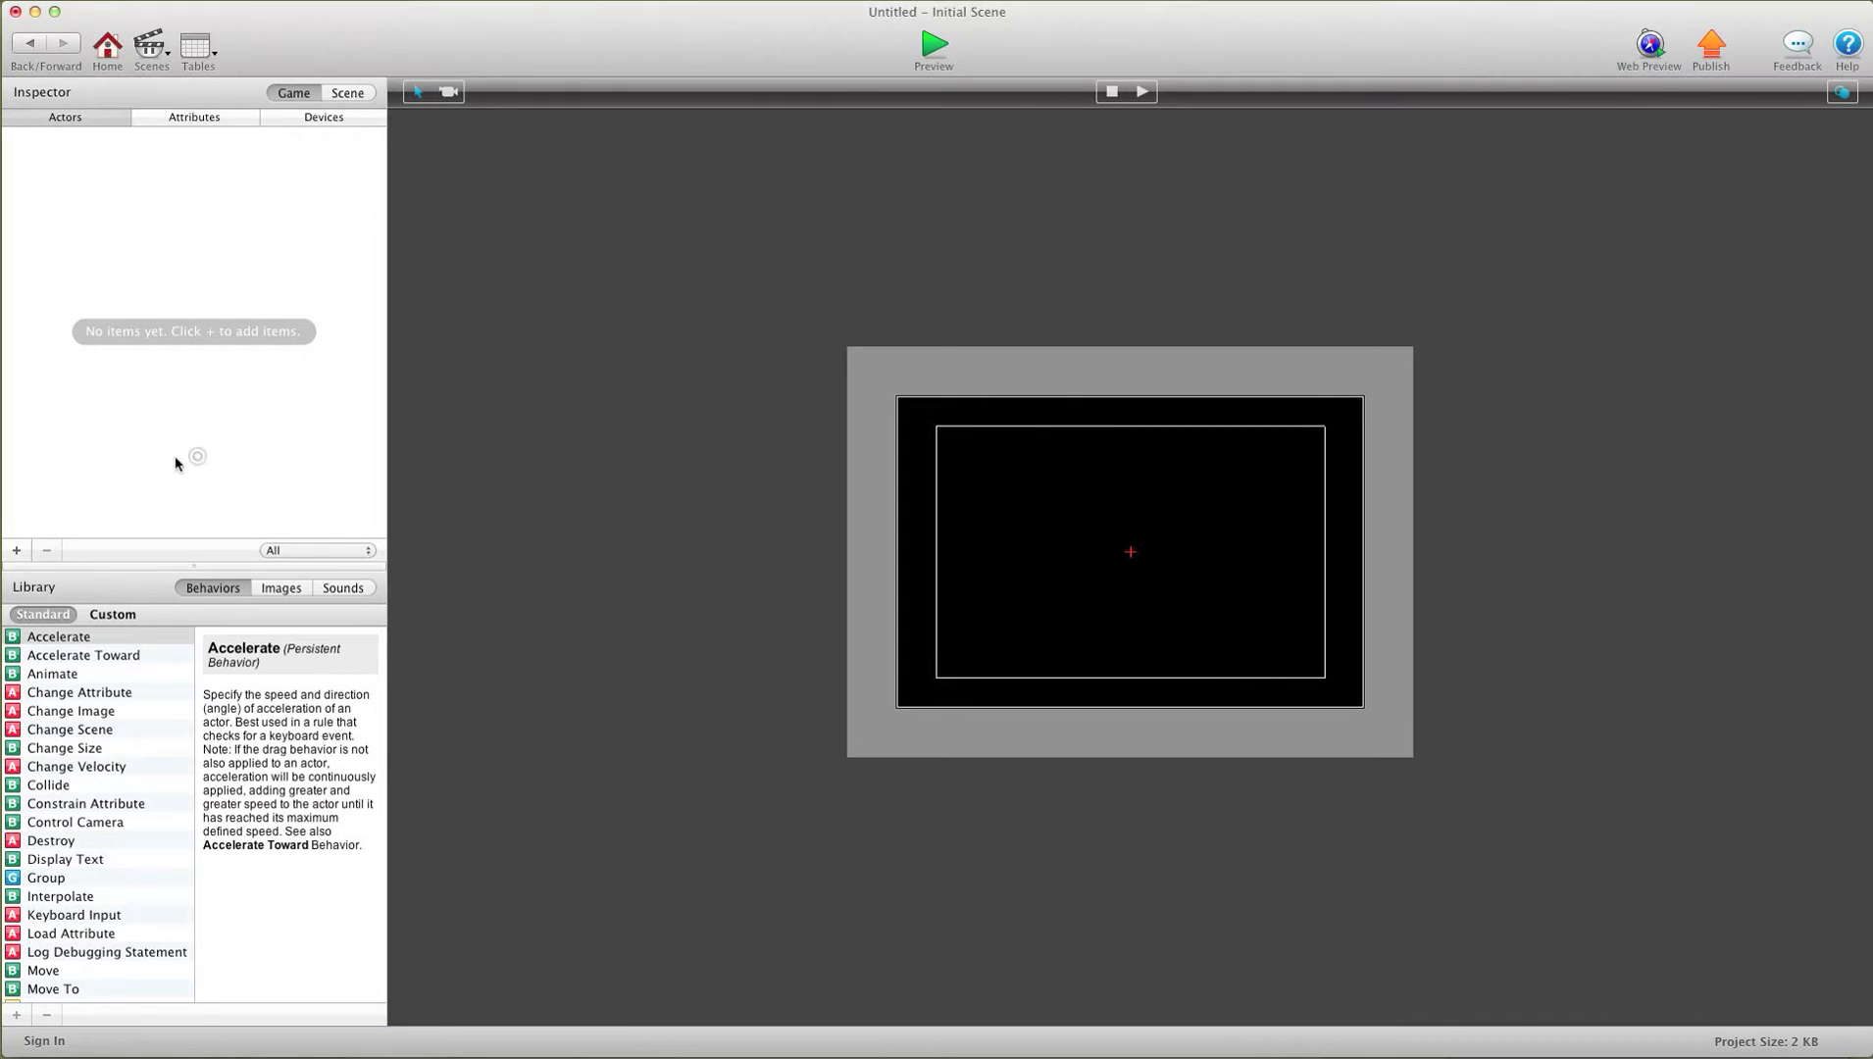
click(17, 550)
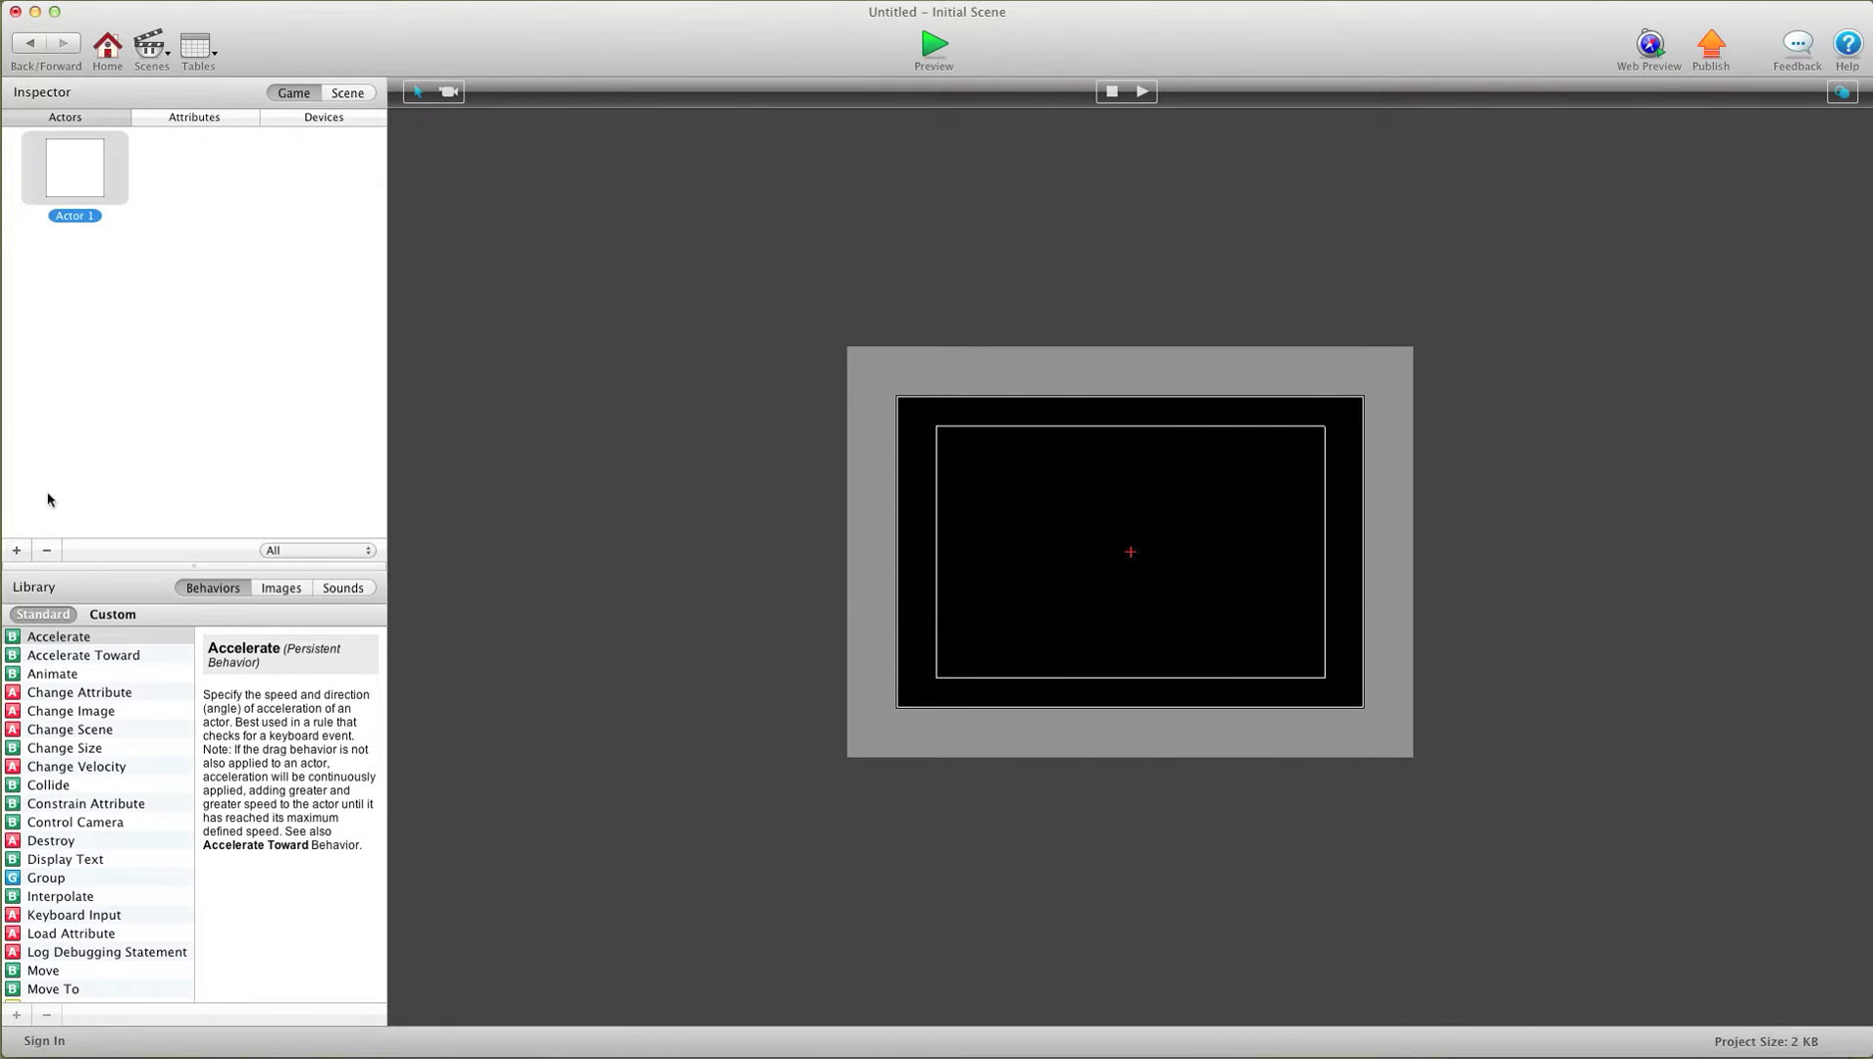
click(16, 550)
- Set Actor 1's X position to 240, width to 450 and height to 24
double_click(76, 176)
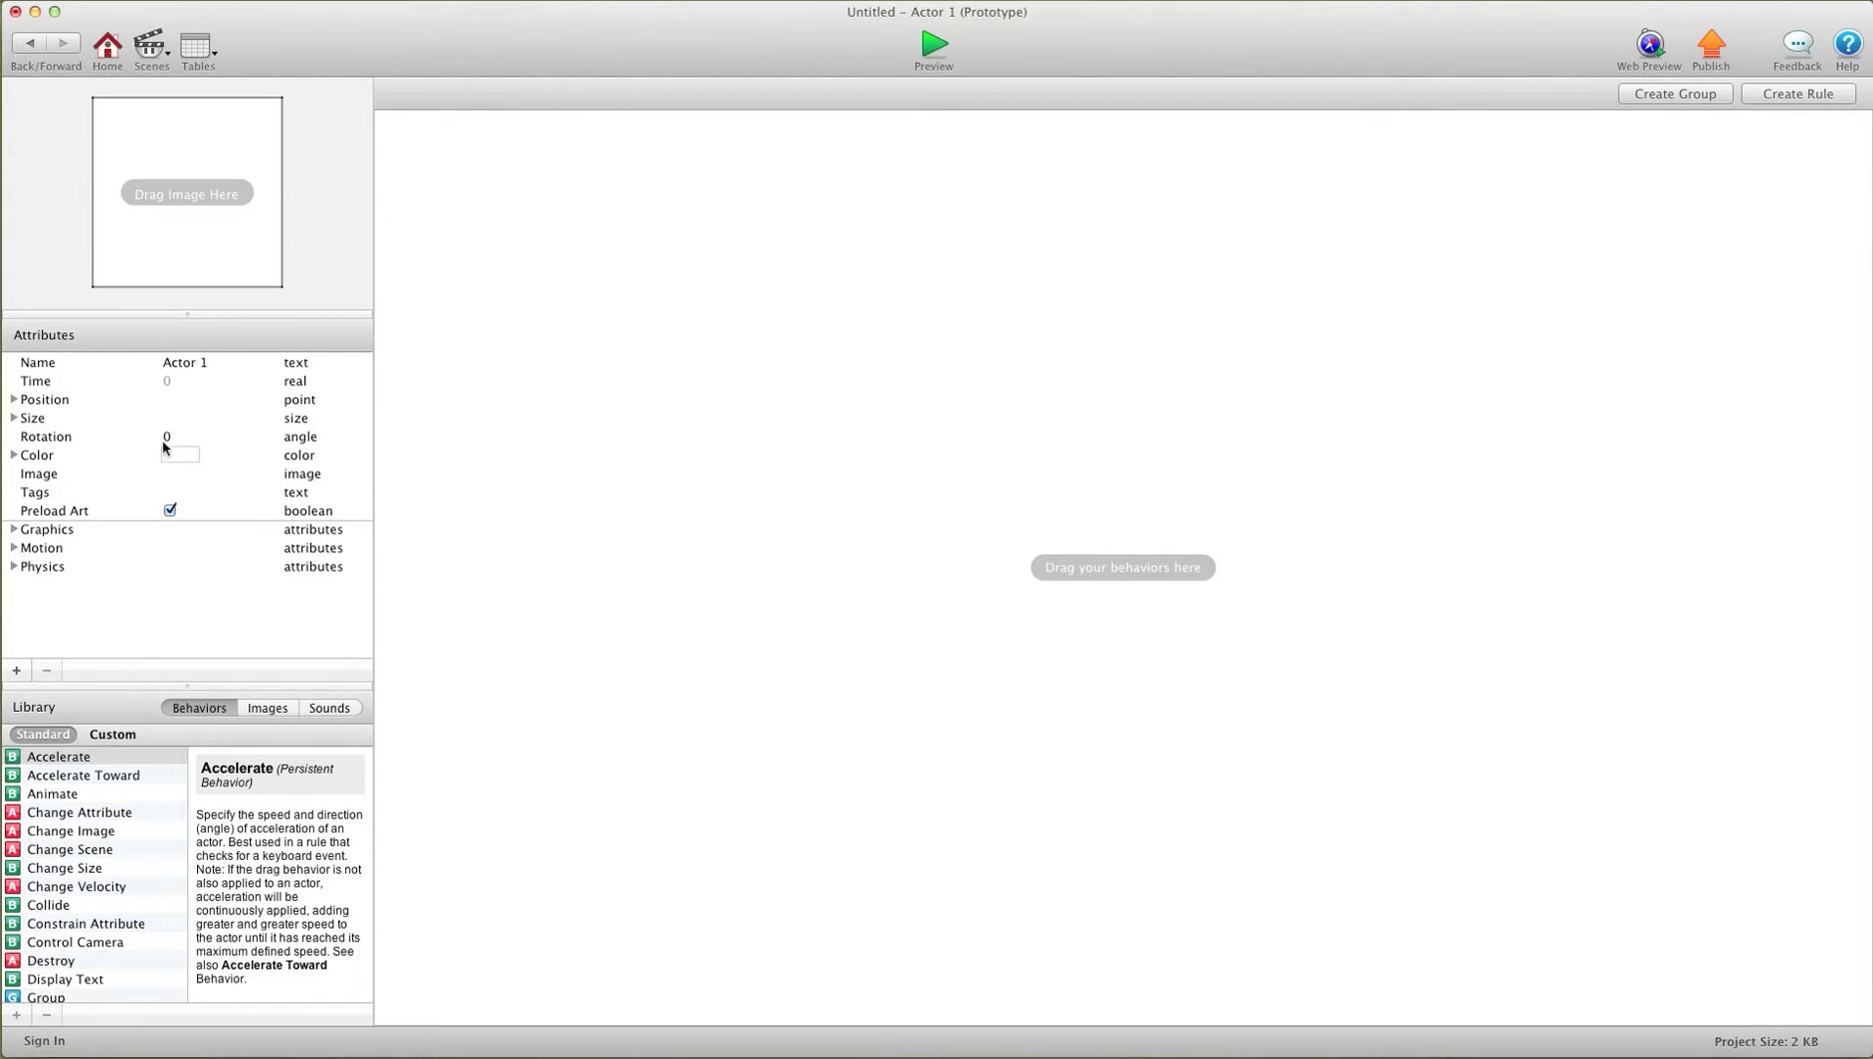
click(13, 402)
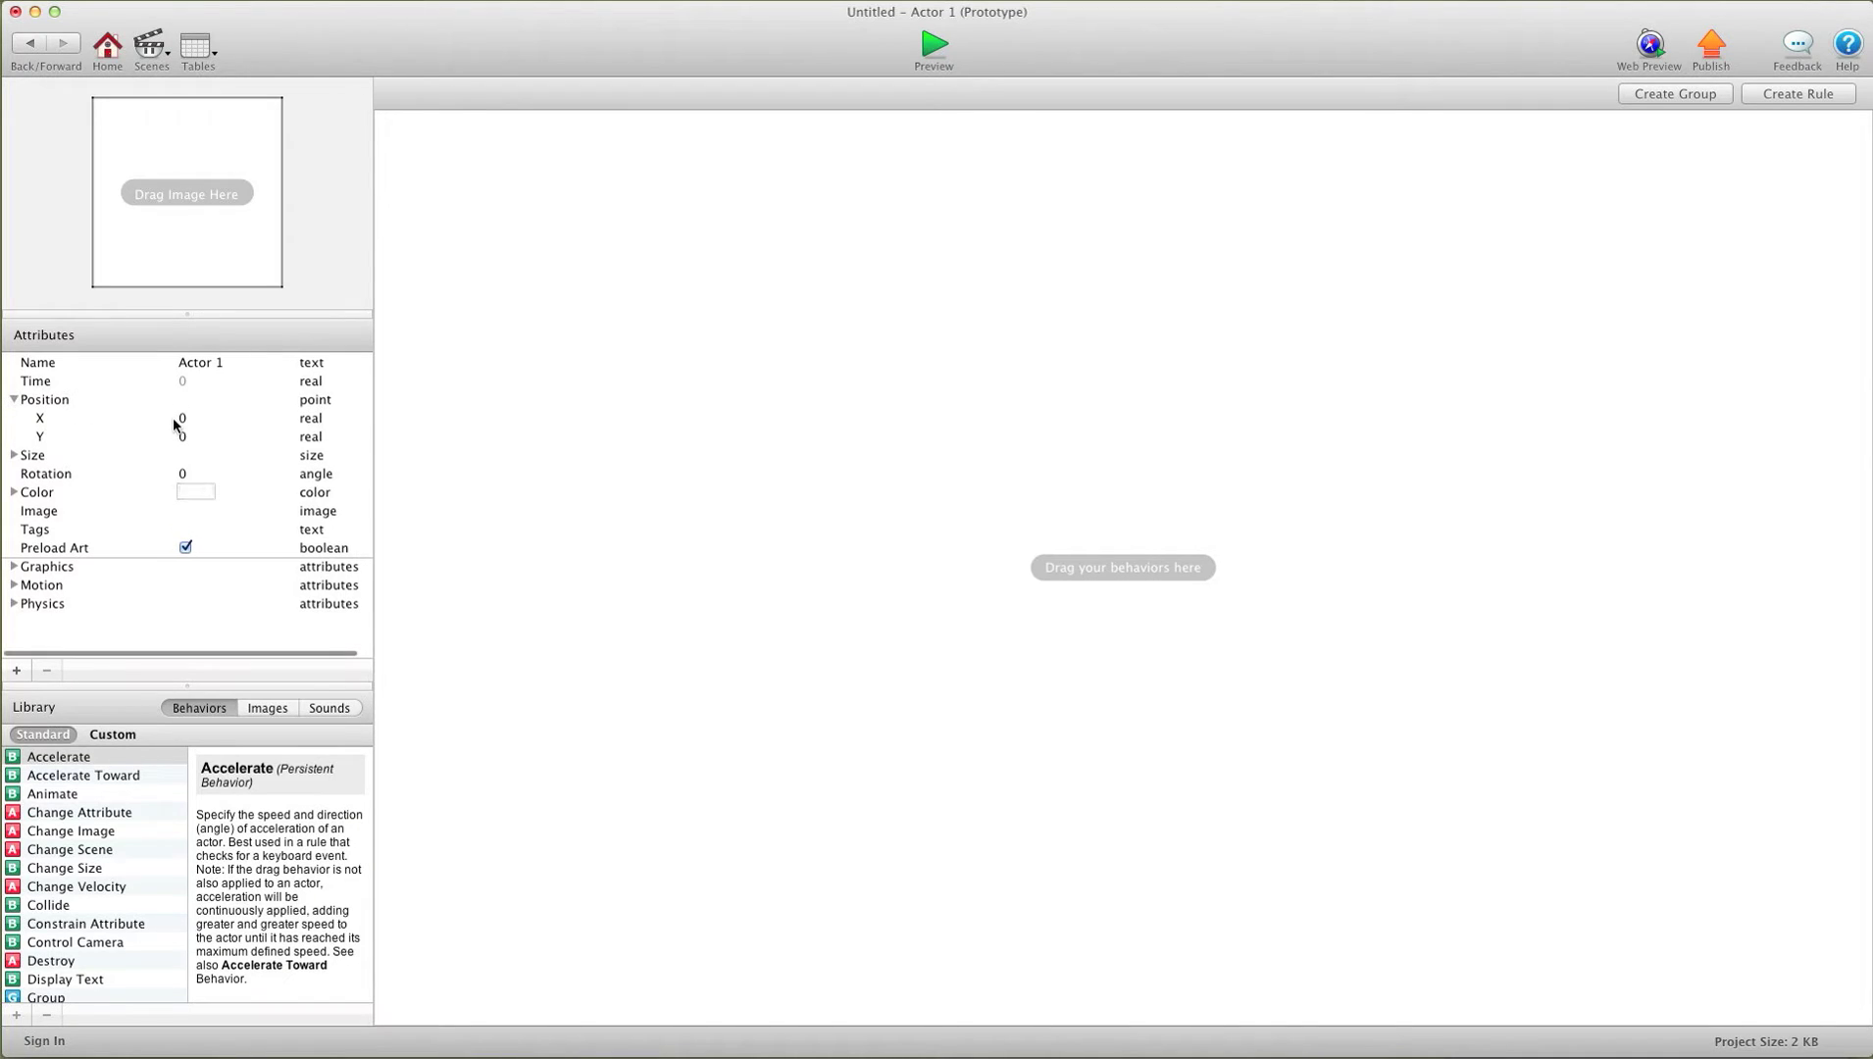
double_click(180, 418)
text(24)
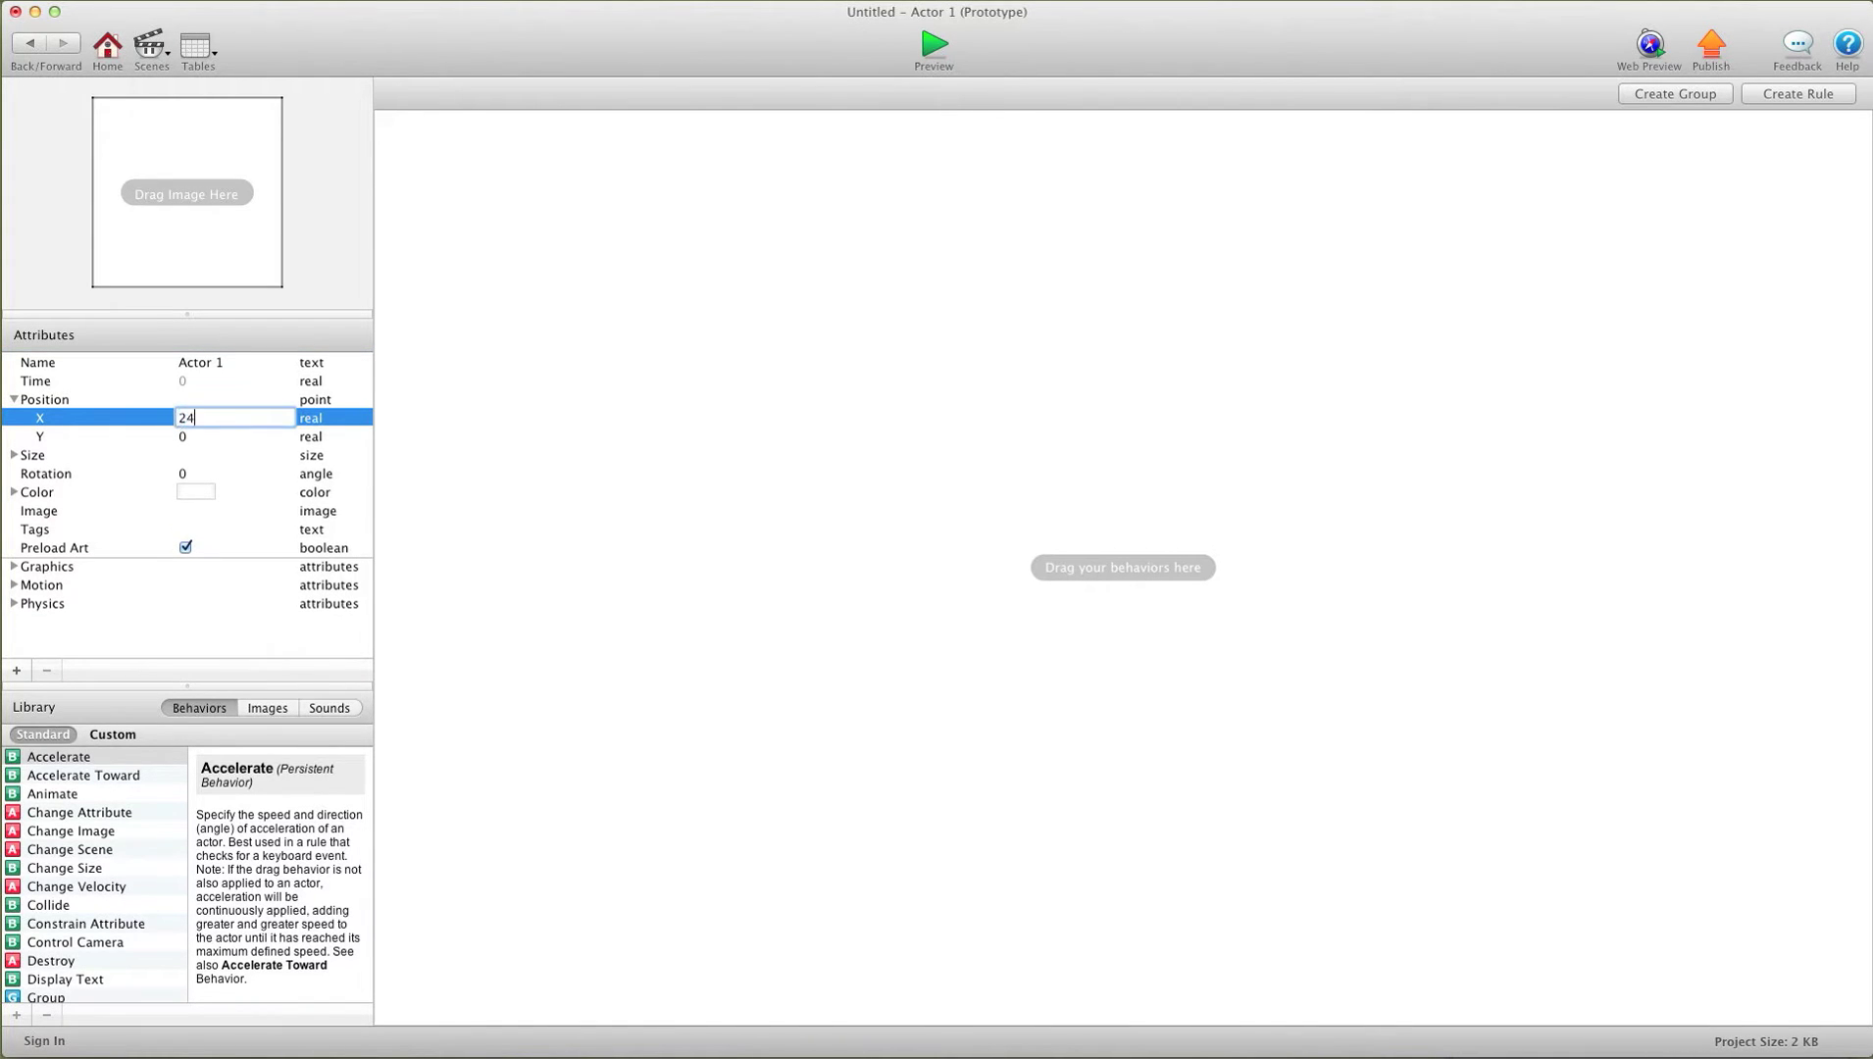
click(190, 437)
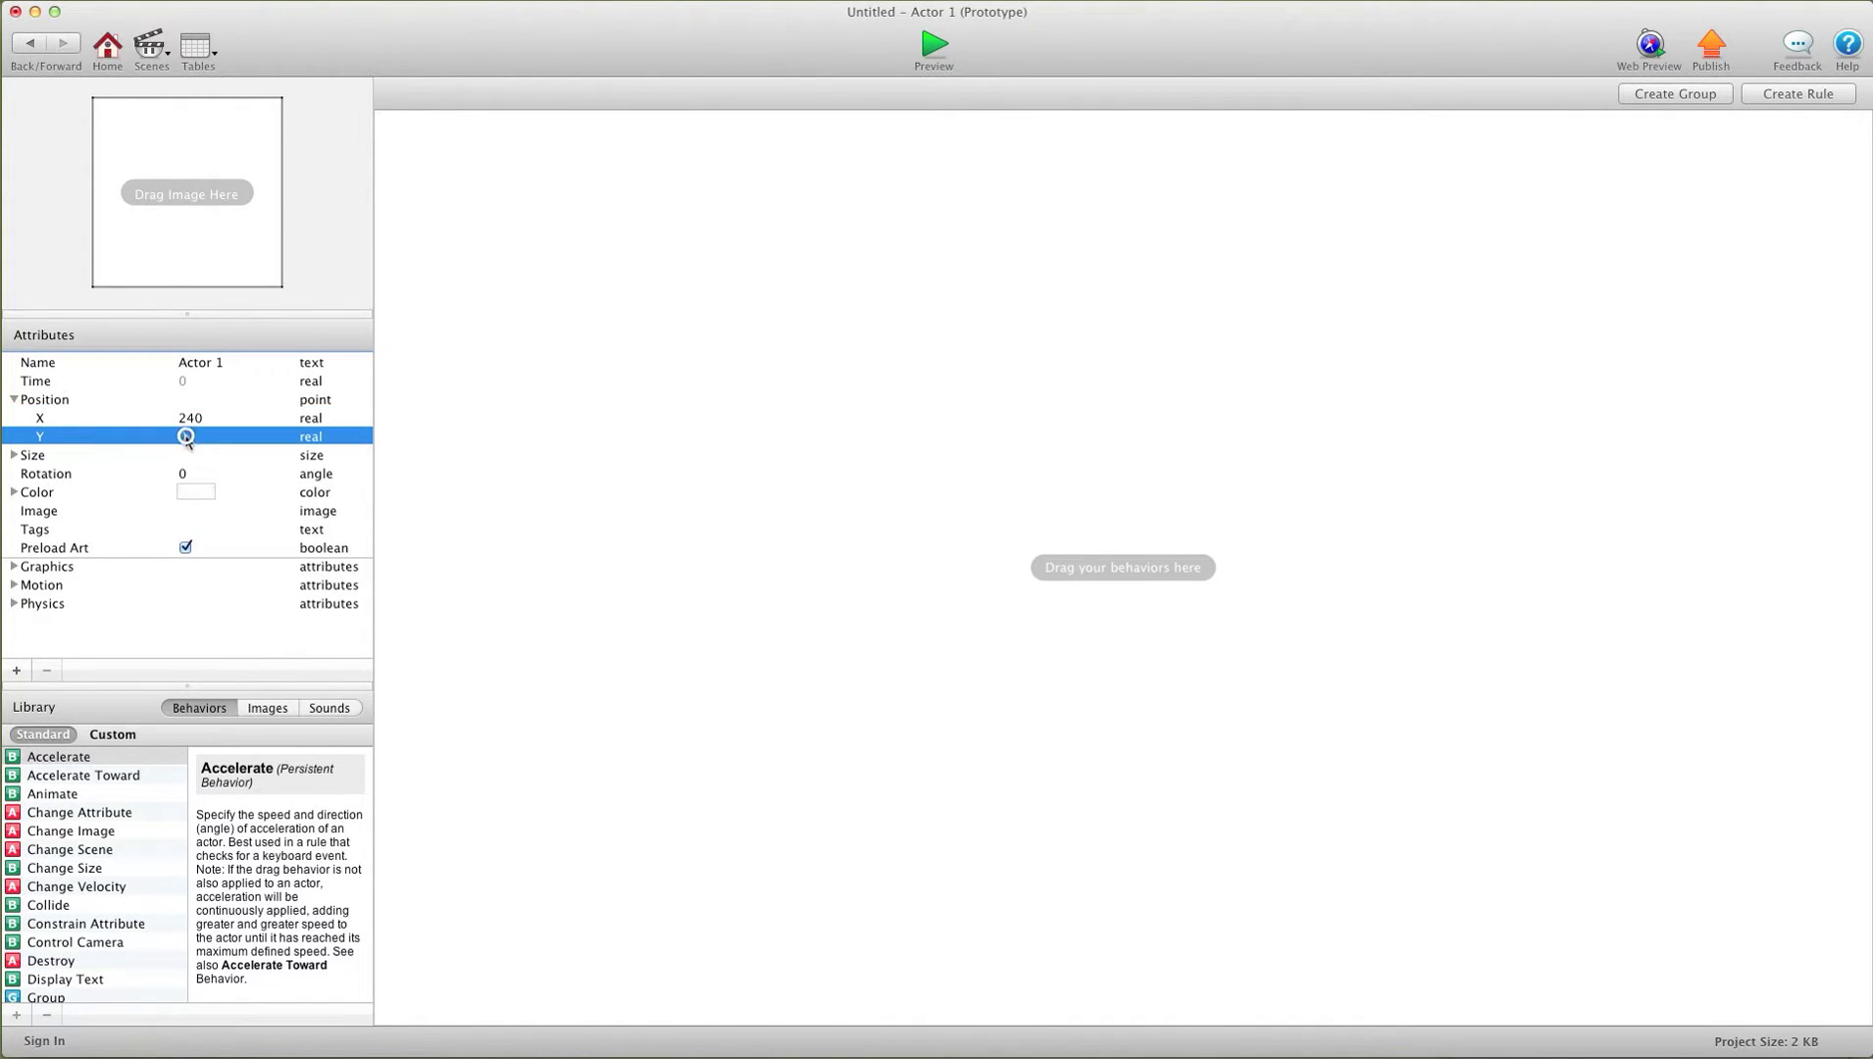
click(14, 456)
click(186, 476)
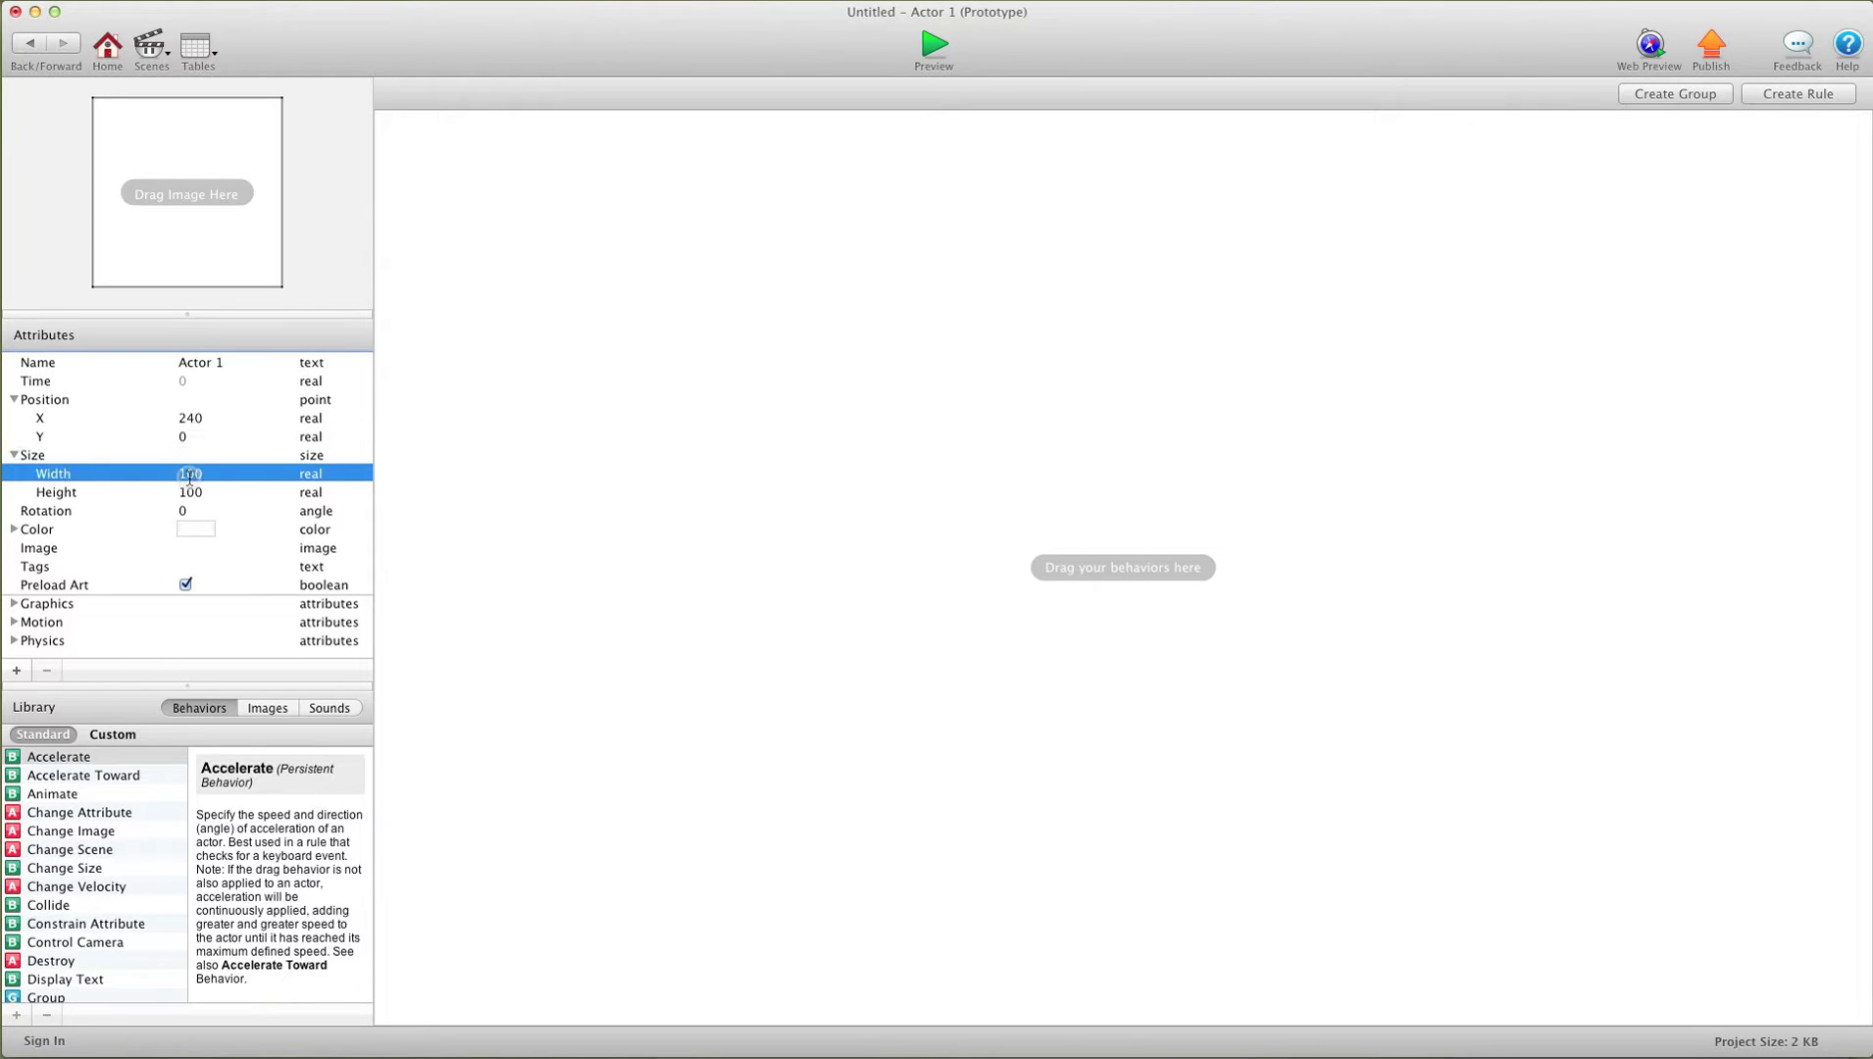
click(189, 473)
text(450)
click(191, 490)
click(191, 490)
text(24)
click(186, 474)
- Place Actor 1 as a white bar across the top of the scene at X 240
click(31, 42)
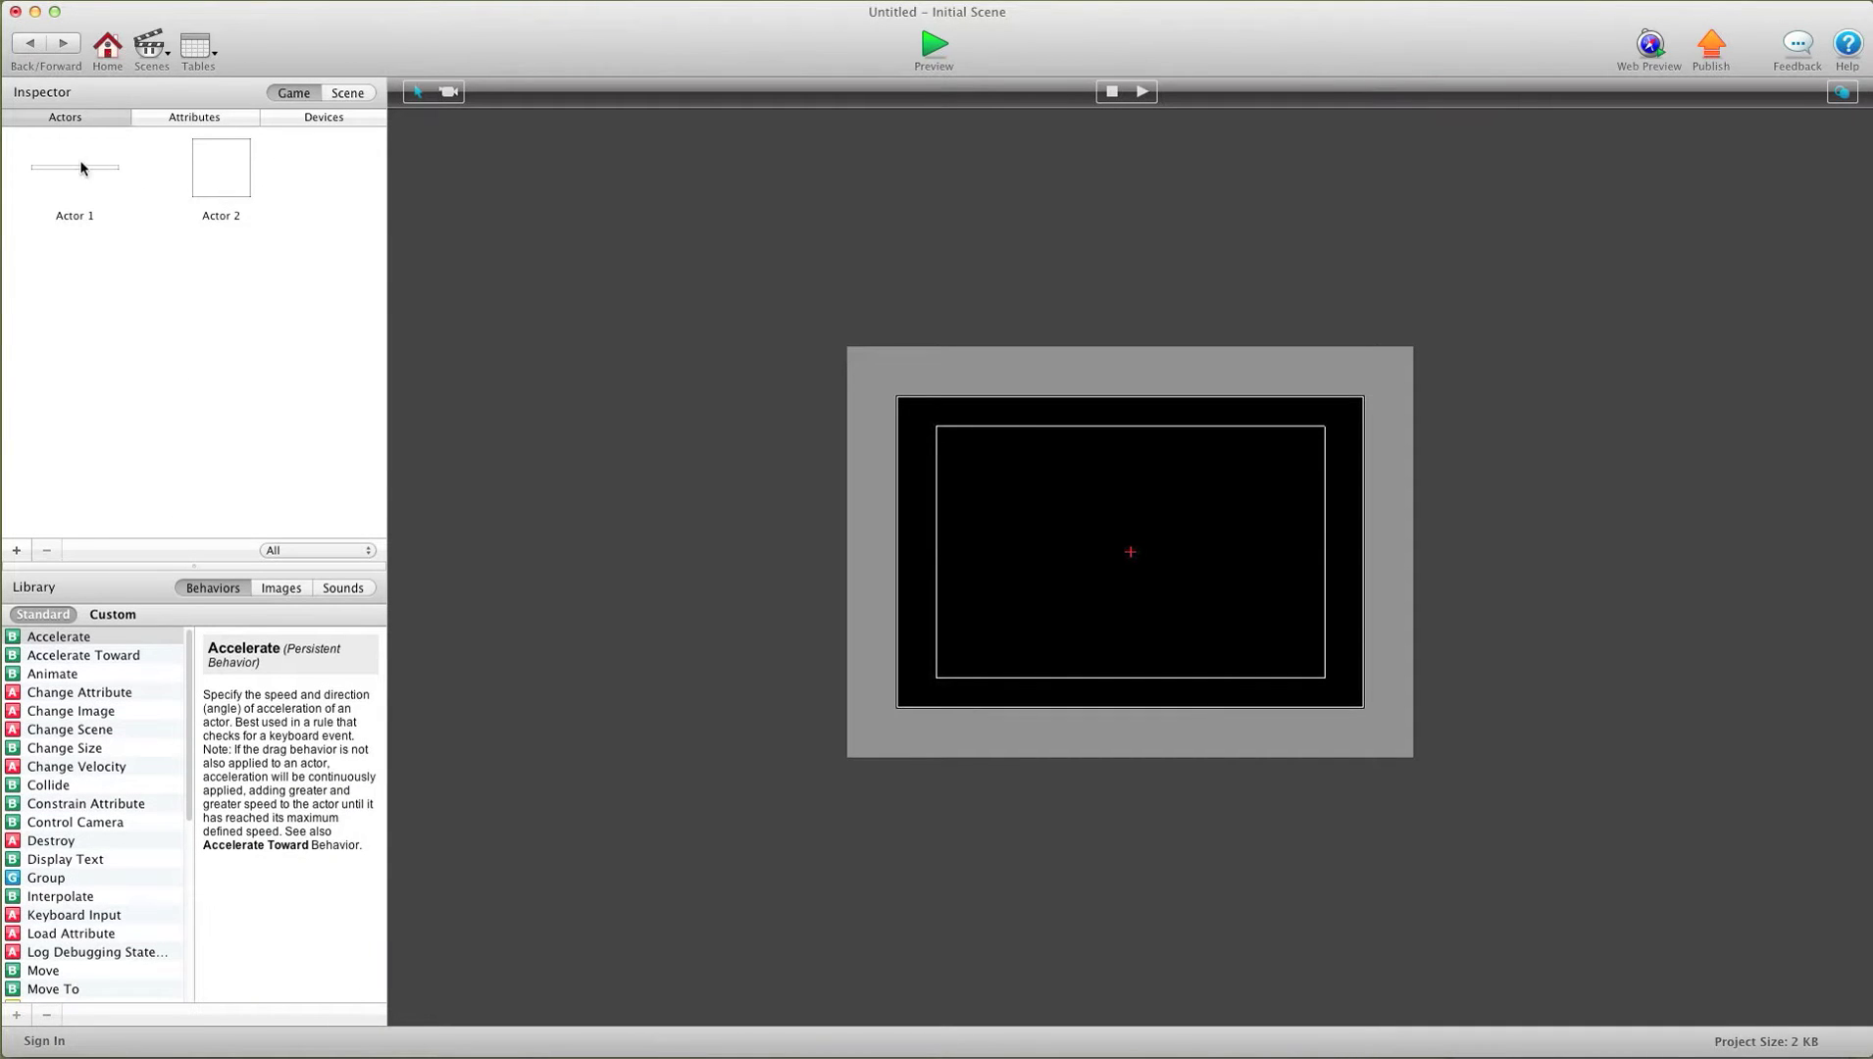
drag(75, 167, 968, 406)
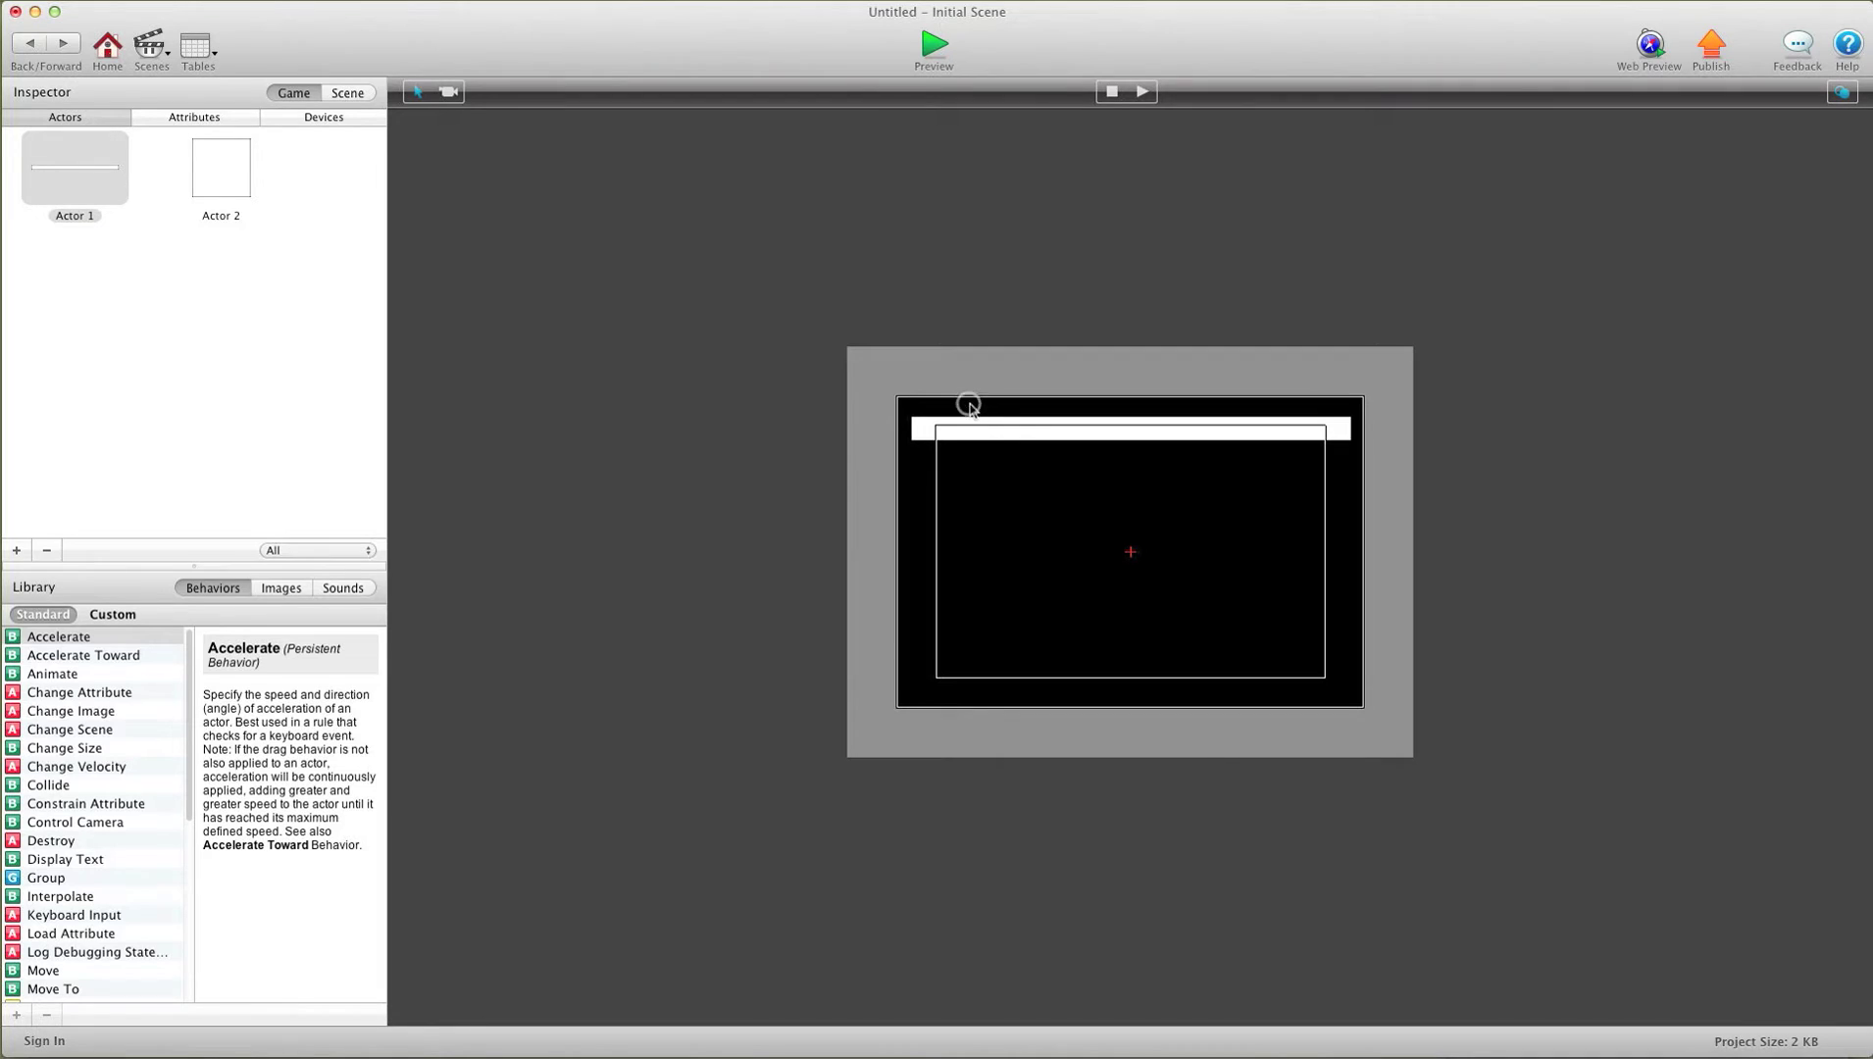
double_click(1024, 431)
click(196, 417)
click(196, 418)
text(240)
key(Return)
click(30, 42)
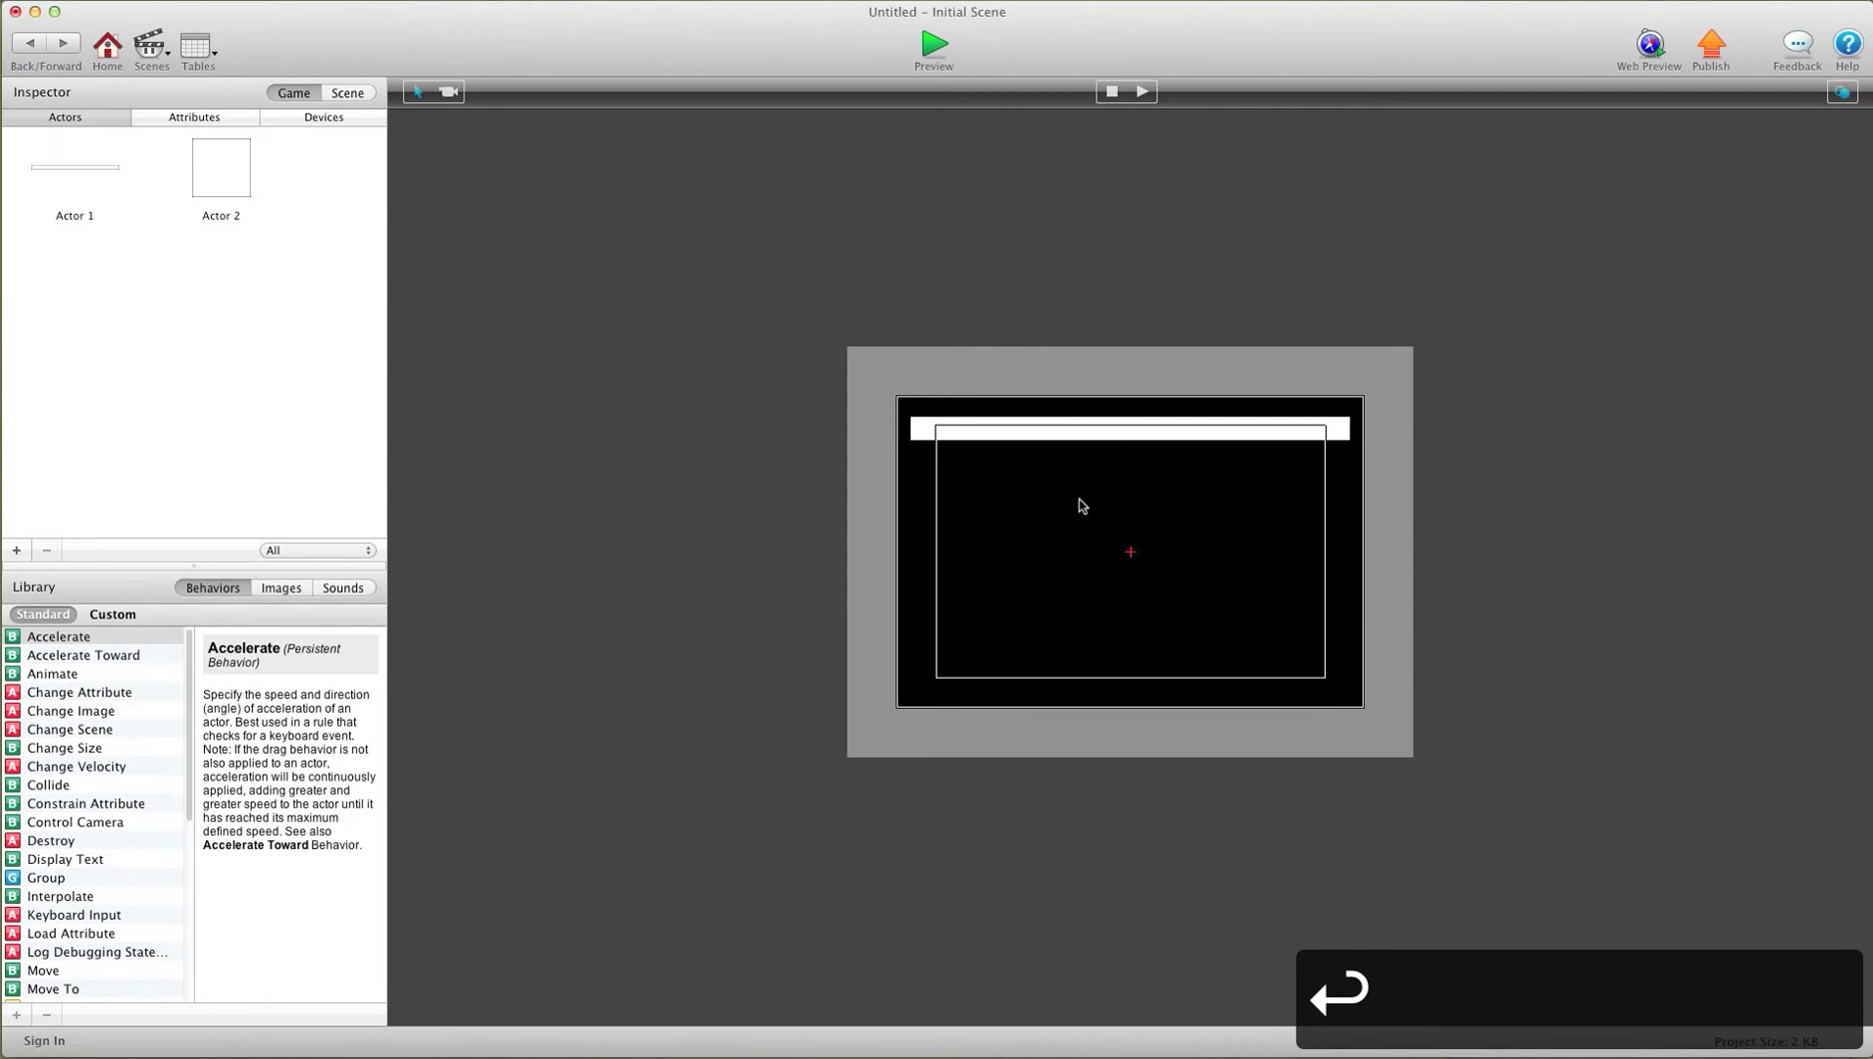
- Make Actor 2 green and size it to 450 by 24
double_click(219, 173)
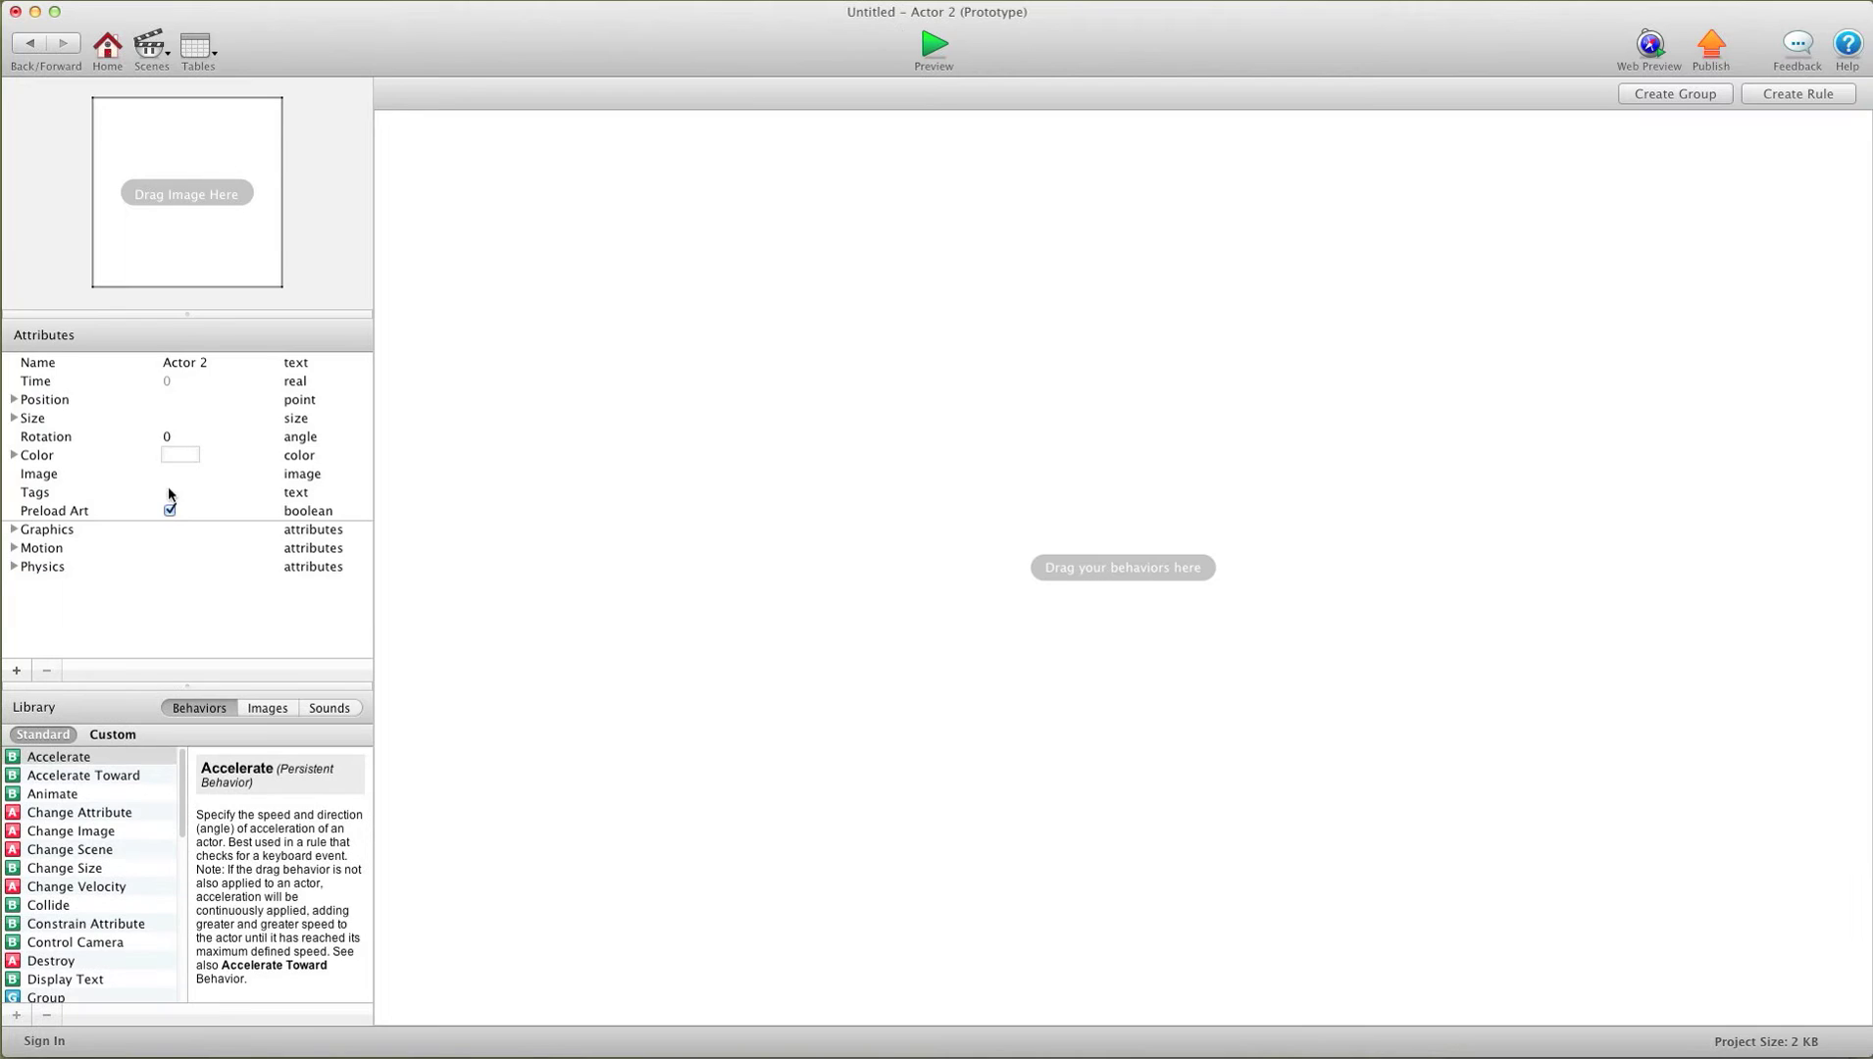
click(182, 453)
click(456, 564)
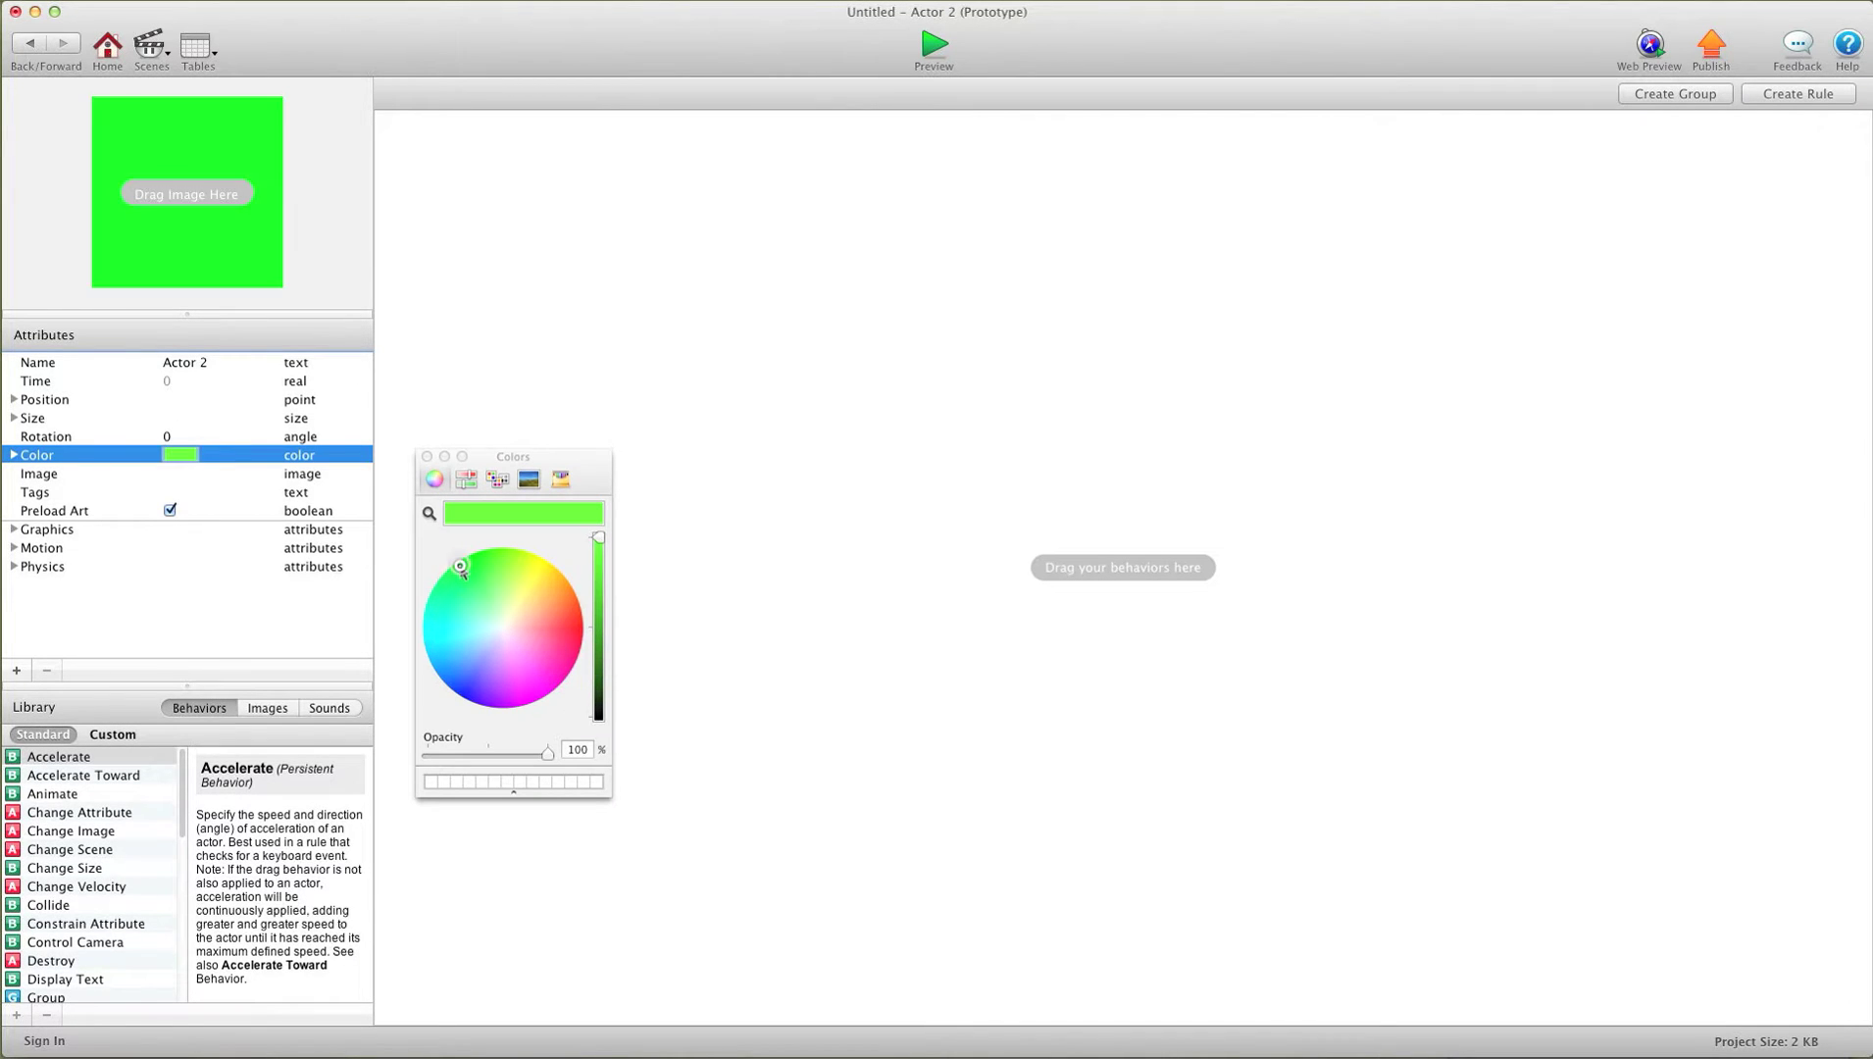
click(14, 417)
double_click(190, 437)
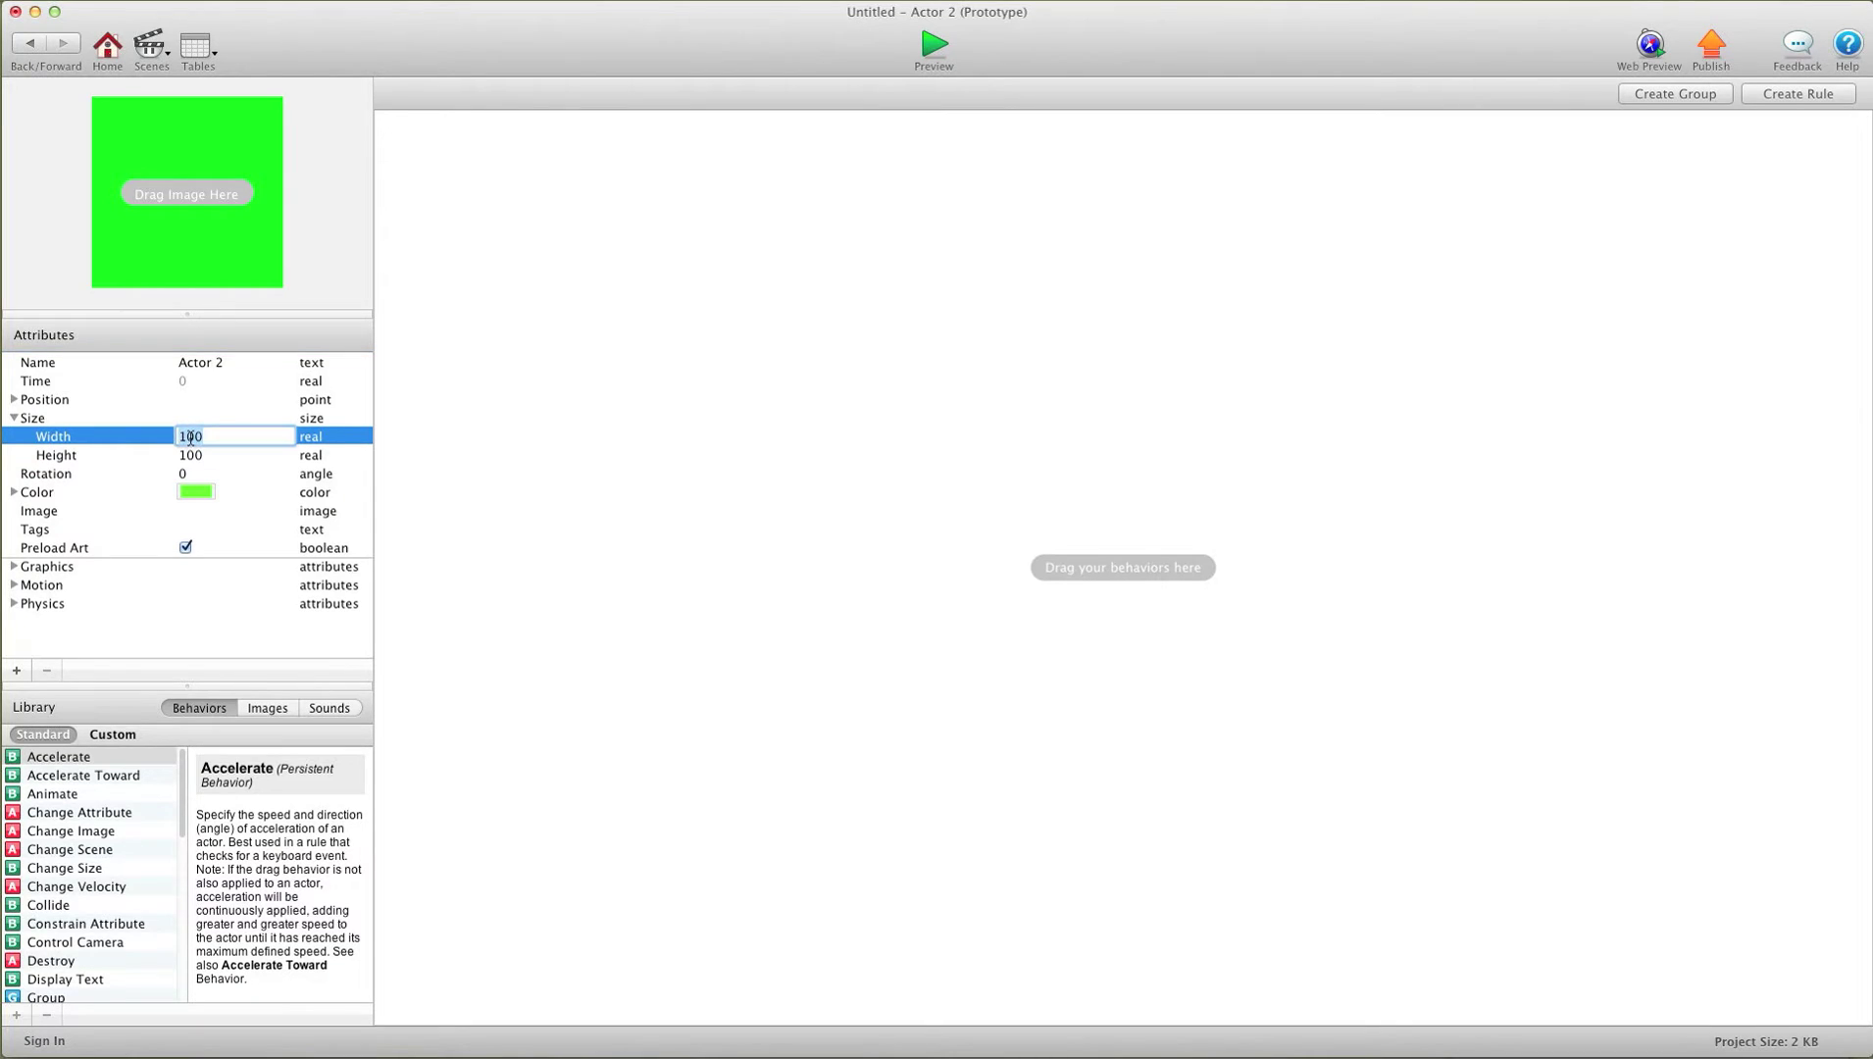
text(2)
key(BackSpace)
key(BackSpace)
text(450)
key(Tab)
text(24)
key(Return)
- Place the green bar over the white bar and set its X position to 240
click(30, 43)
drag(222, 169, 969, 406)
double_click(971, 428)
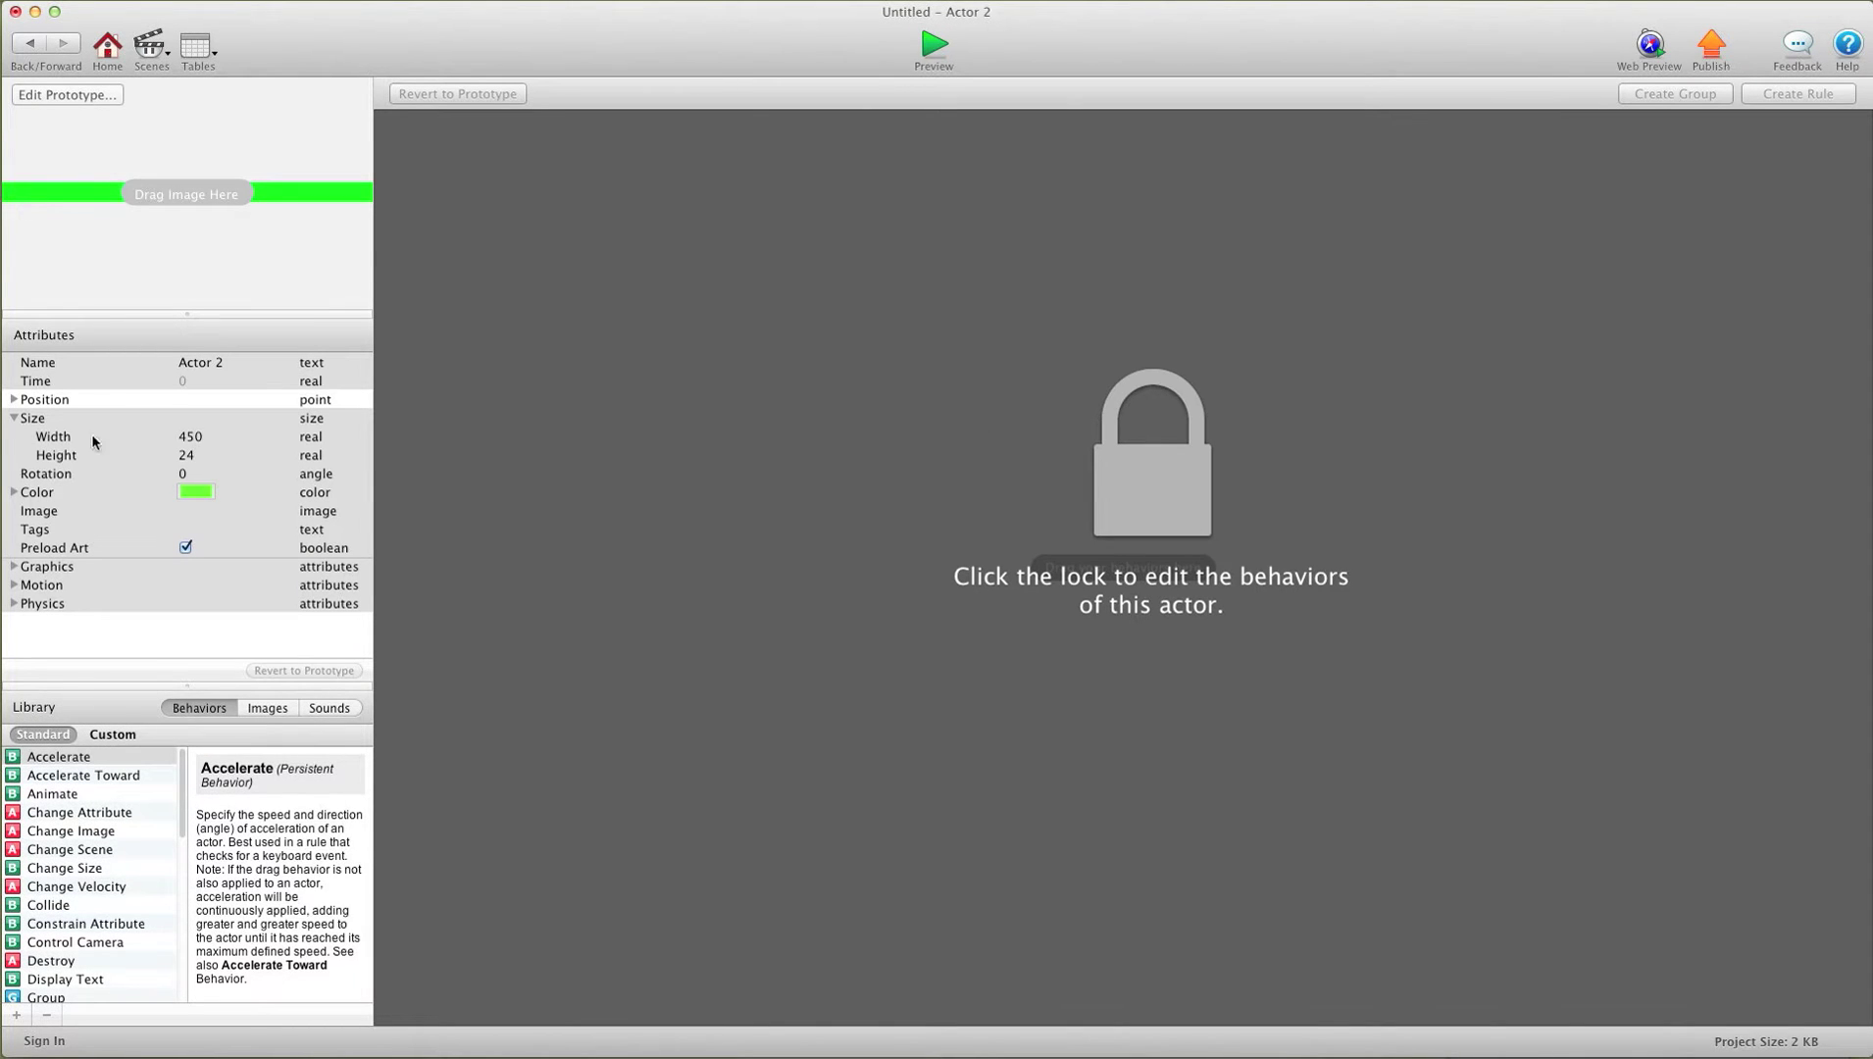
click(14, 399)
click(181, 418)
click(182, 418)
text(240)
key(Return)
- Nudge the green bar up slightly in the scene
click(30, 43)
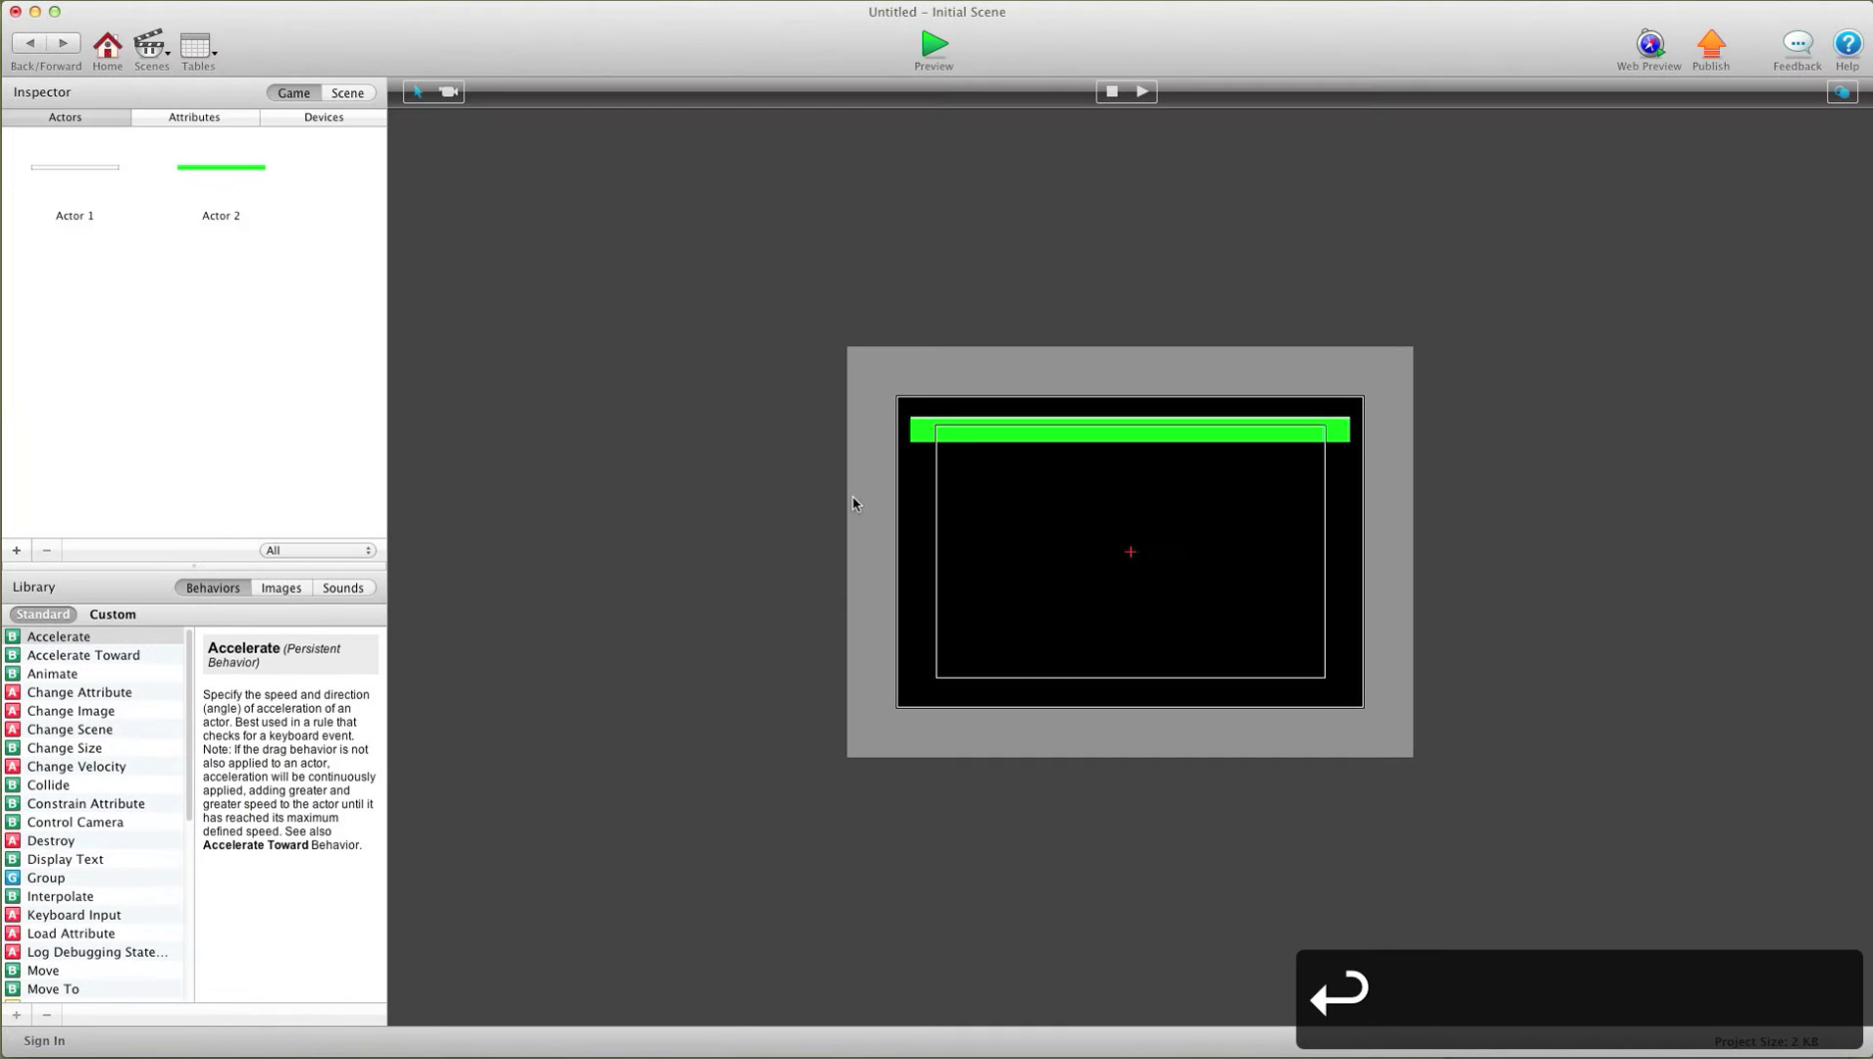
click(951, 431)
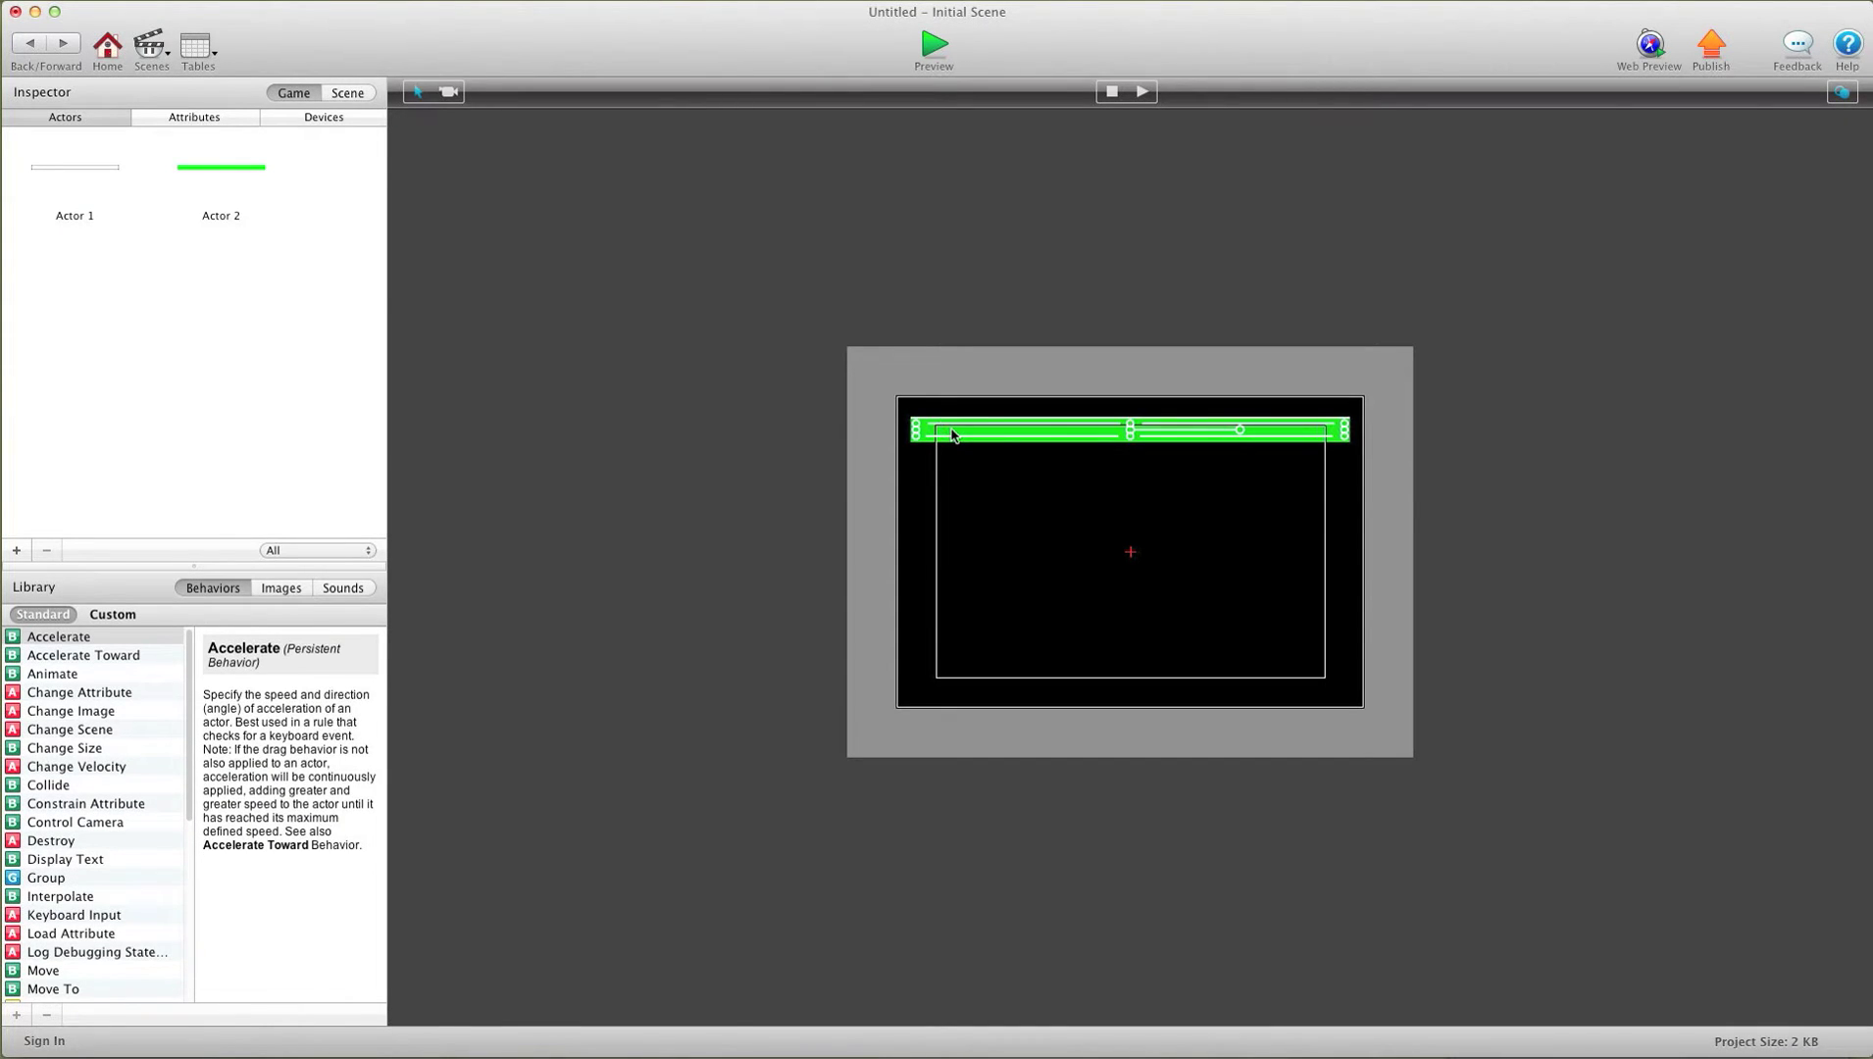
key(Up)
key(Up)
click(947, 372)
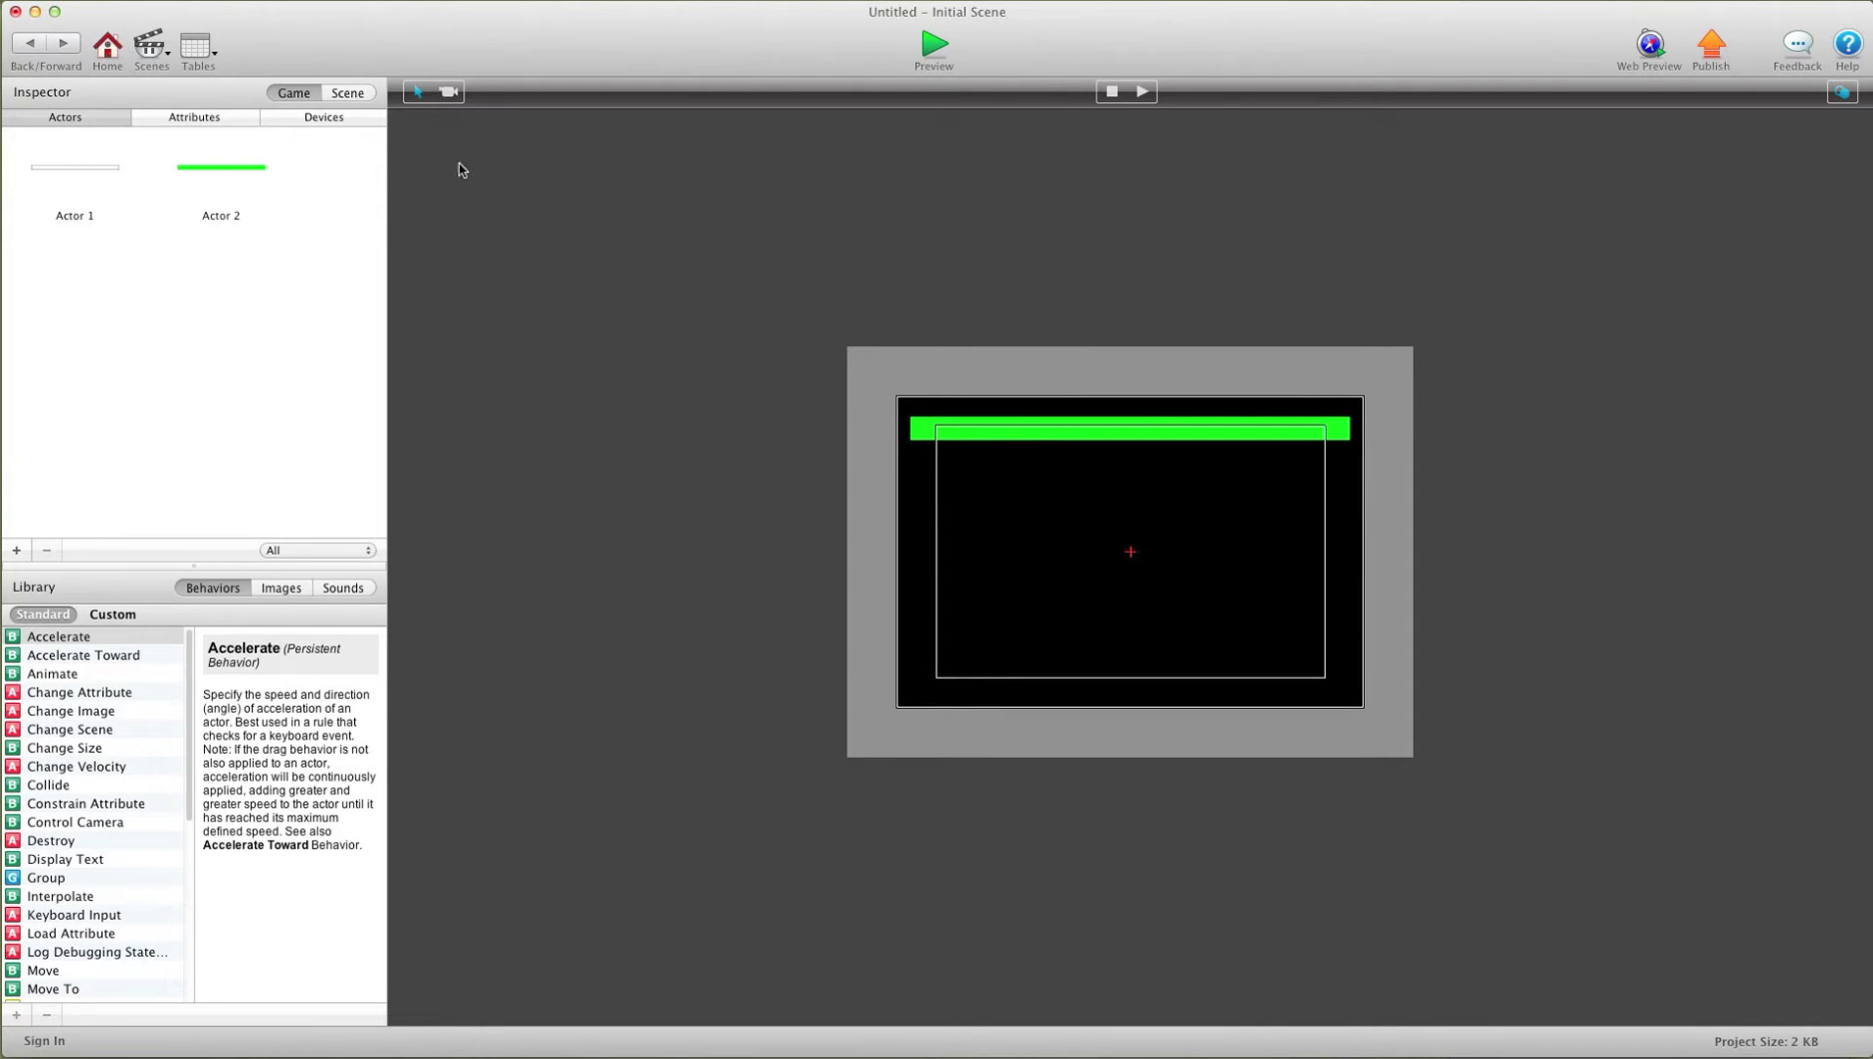
- Add a new index-type game attribute and name it 'score'
click(206, 117)
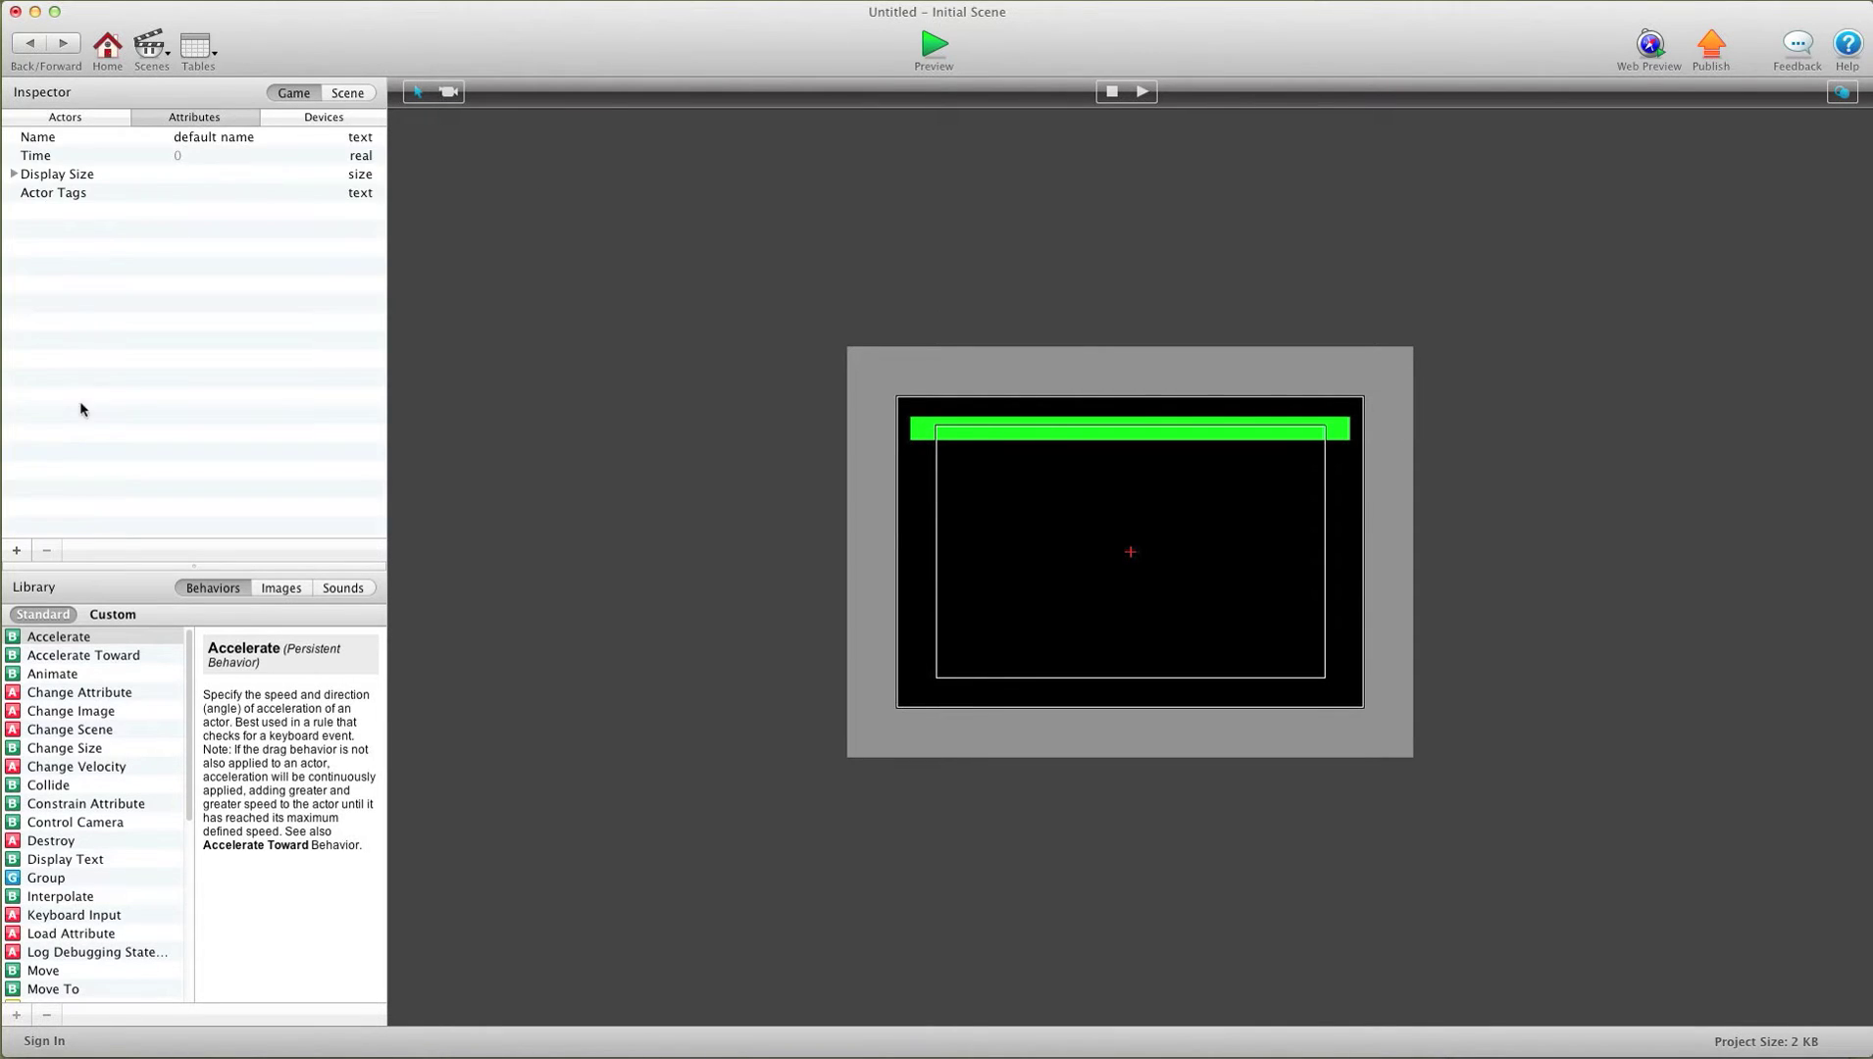
click(18, 551)
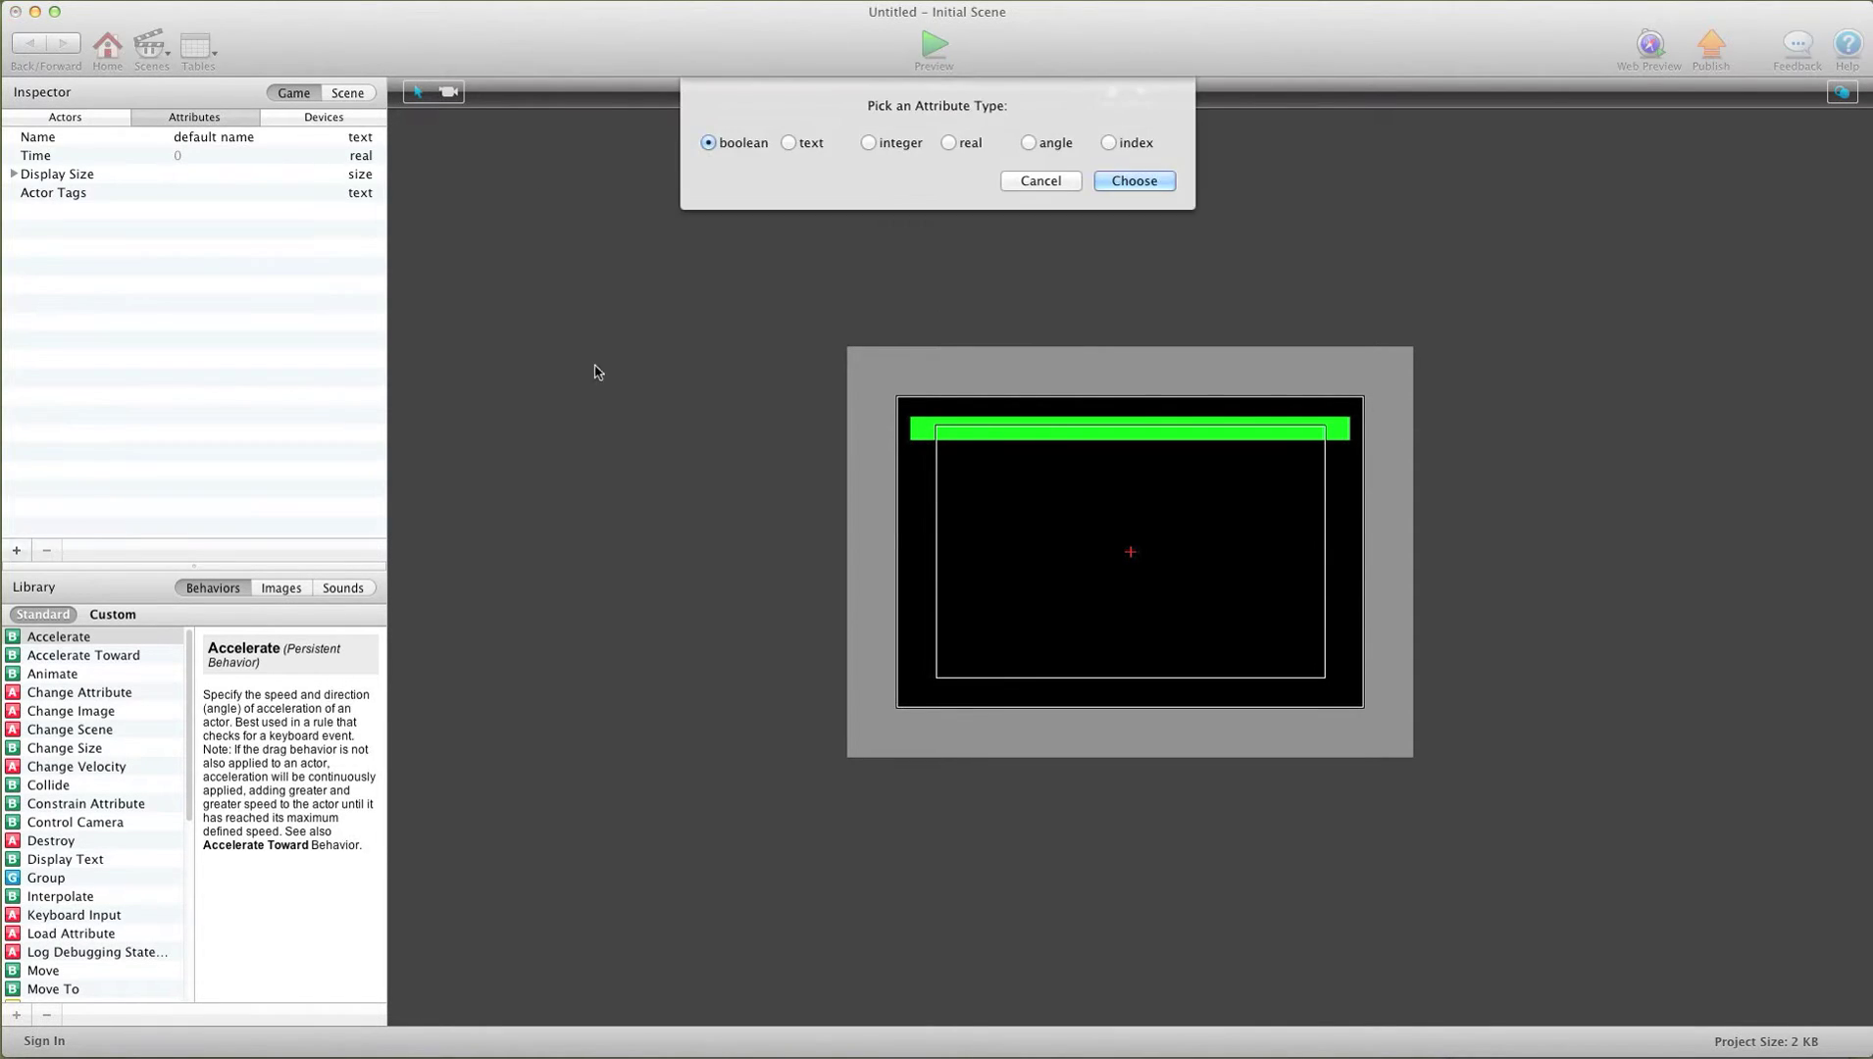
click(1137, 144)
click(1134, 182)
double_click(50, 211)
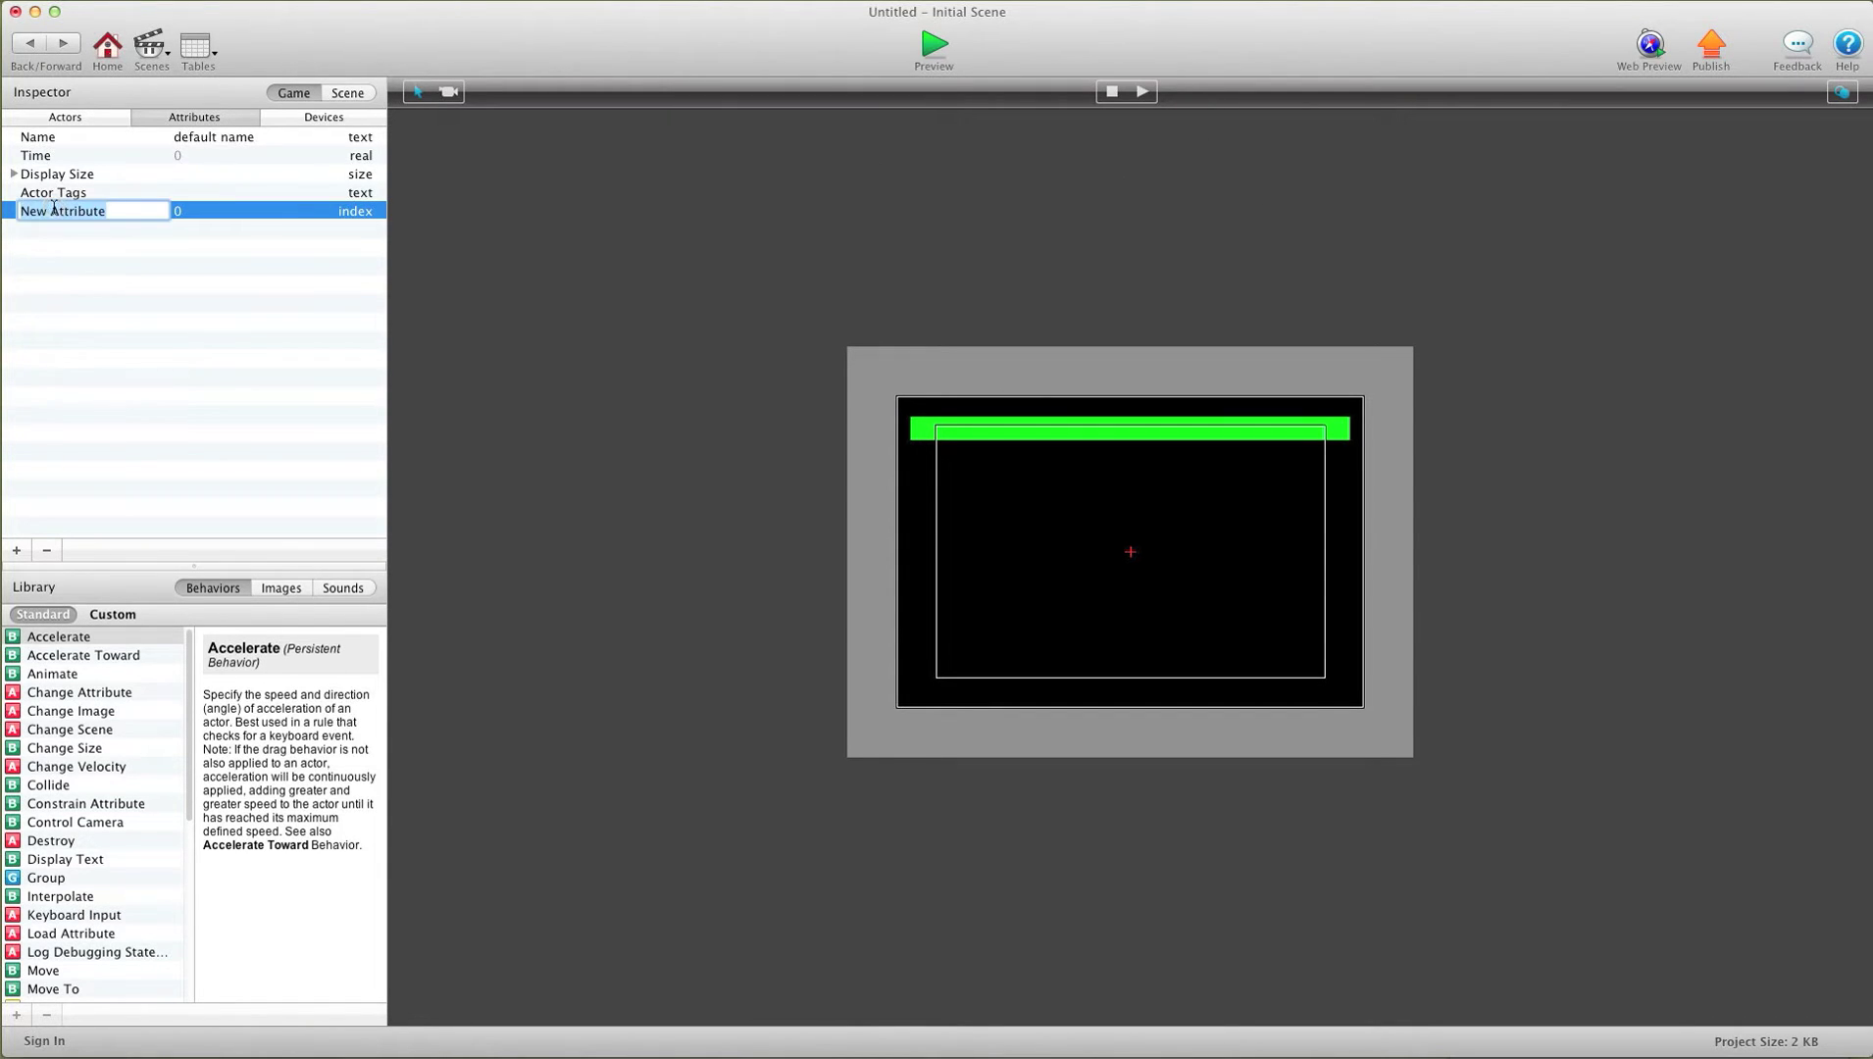
text(score)
click(111, 286)
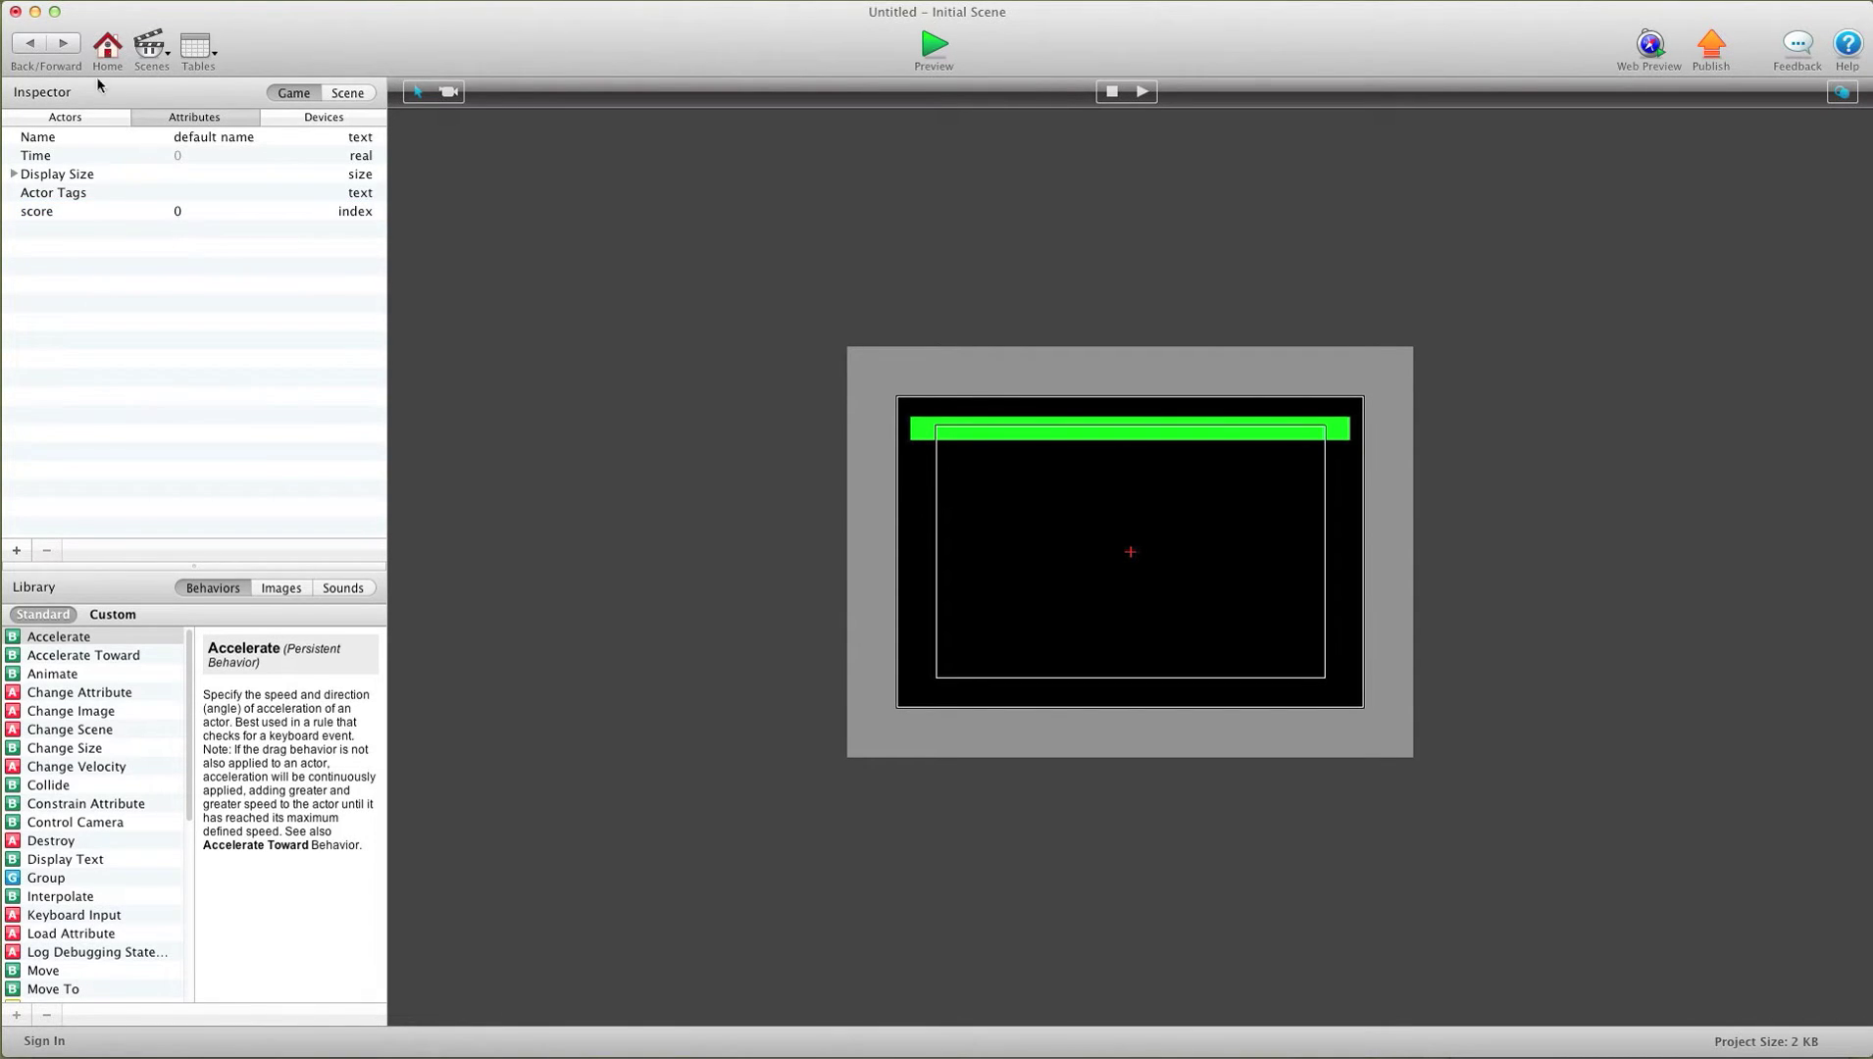
click(92, 117)
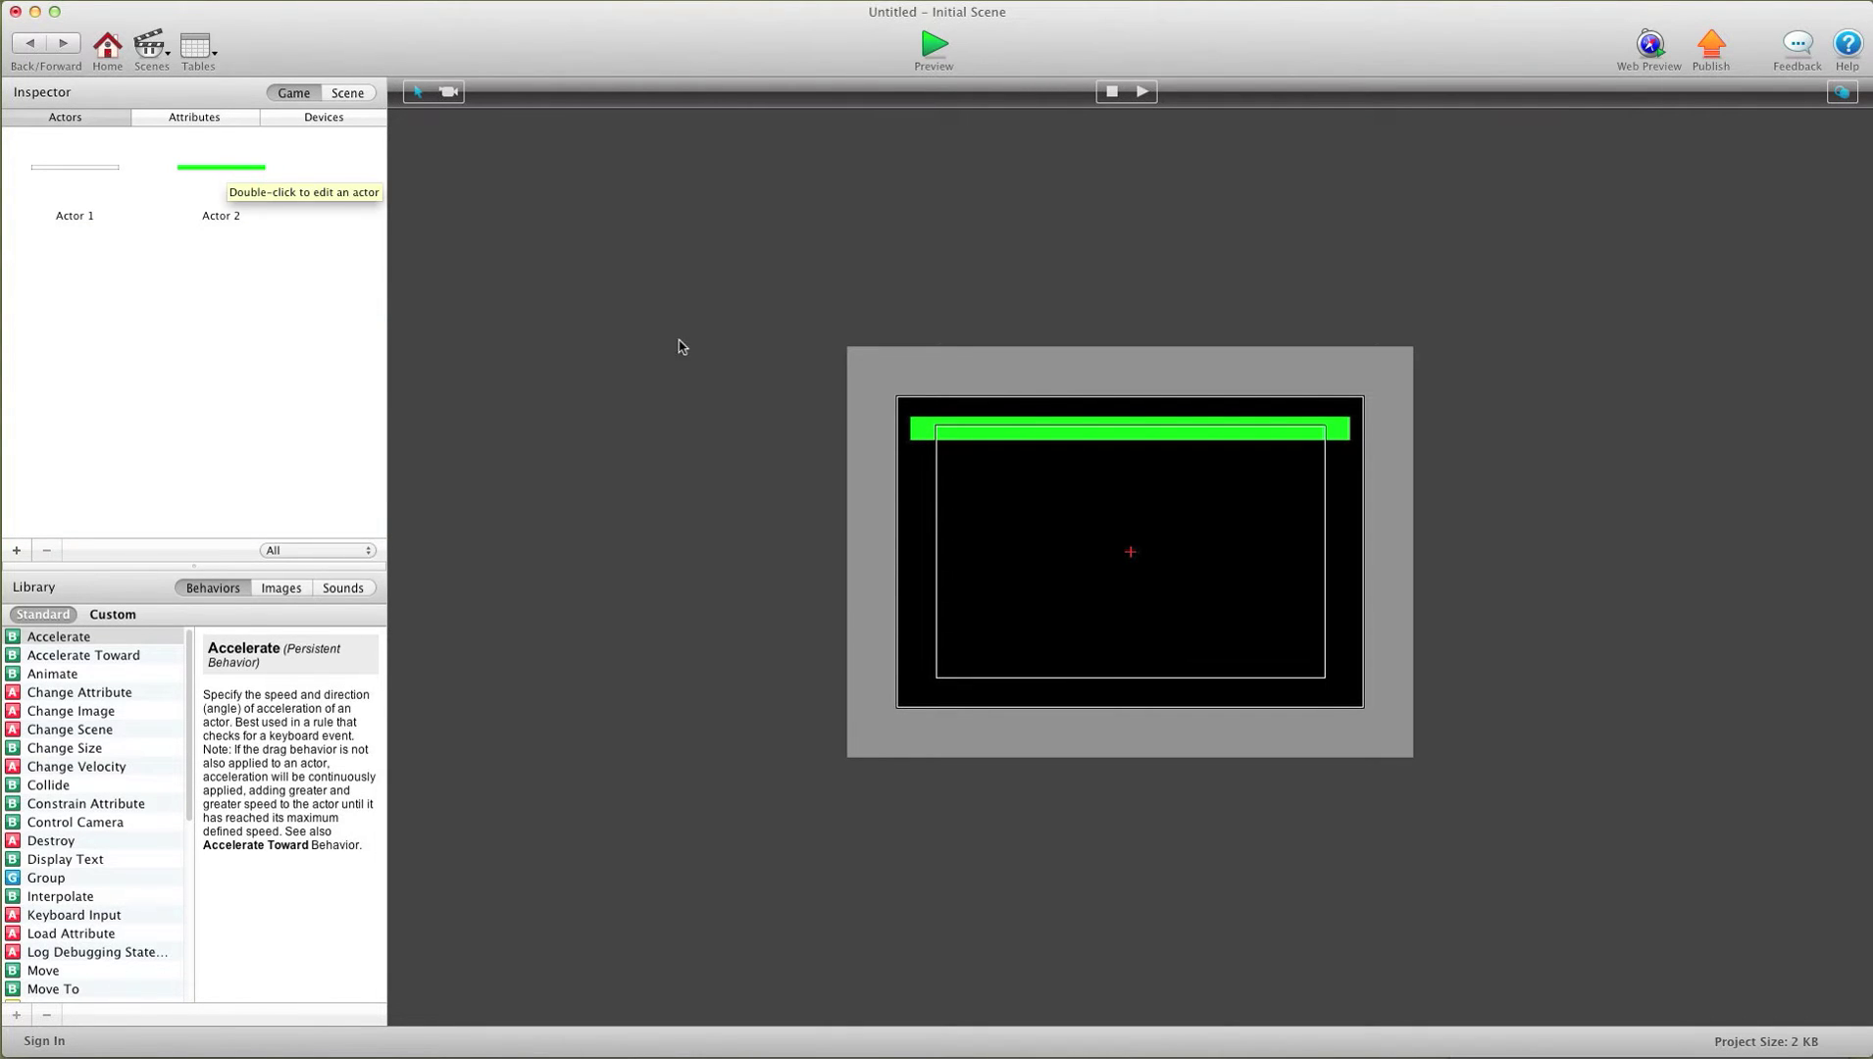
- Open the Actor 2 prototype editor to add behaviors
double_click(189, 175)
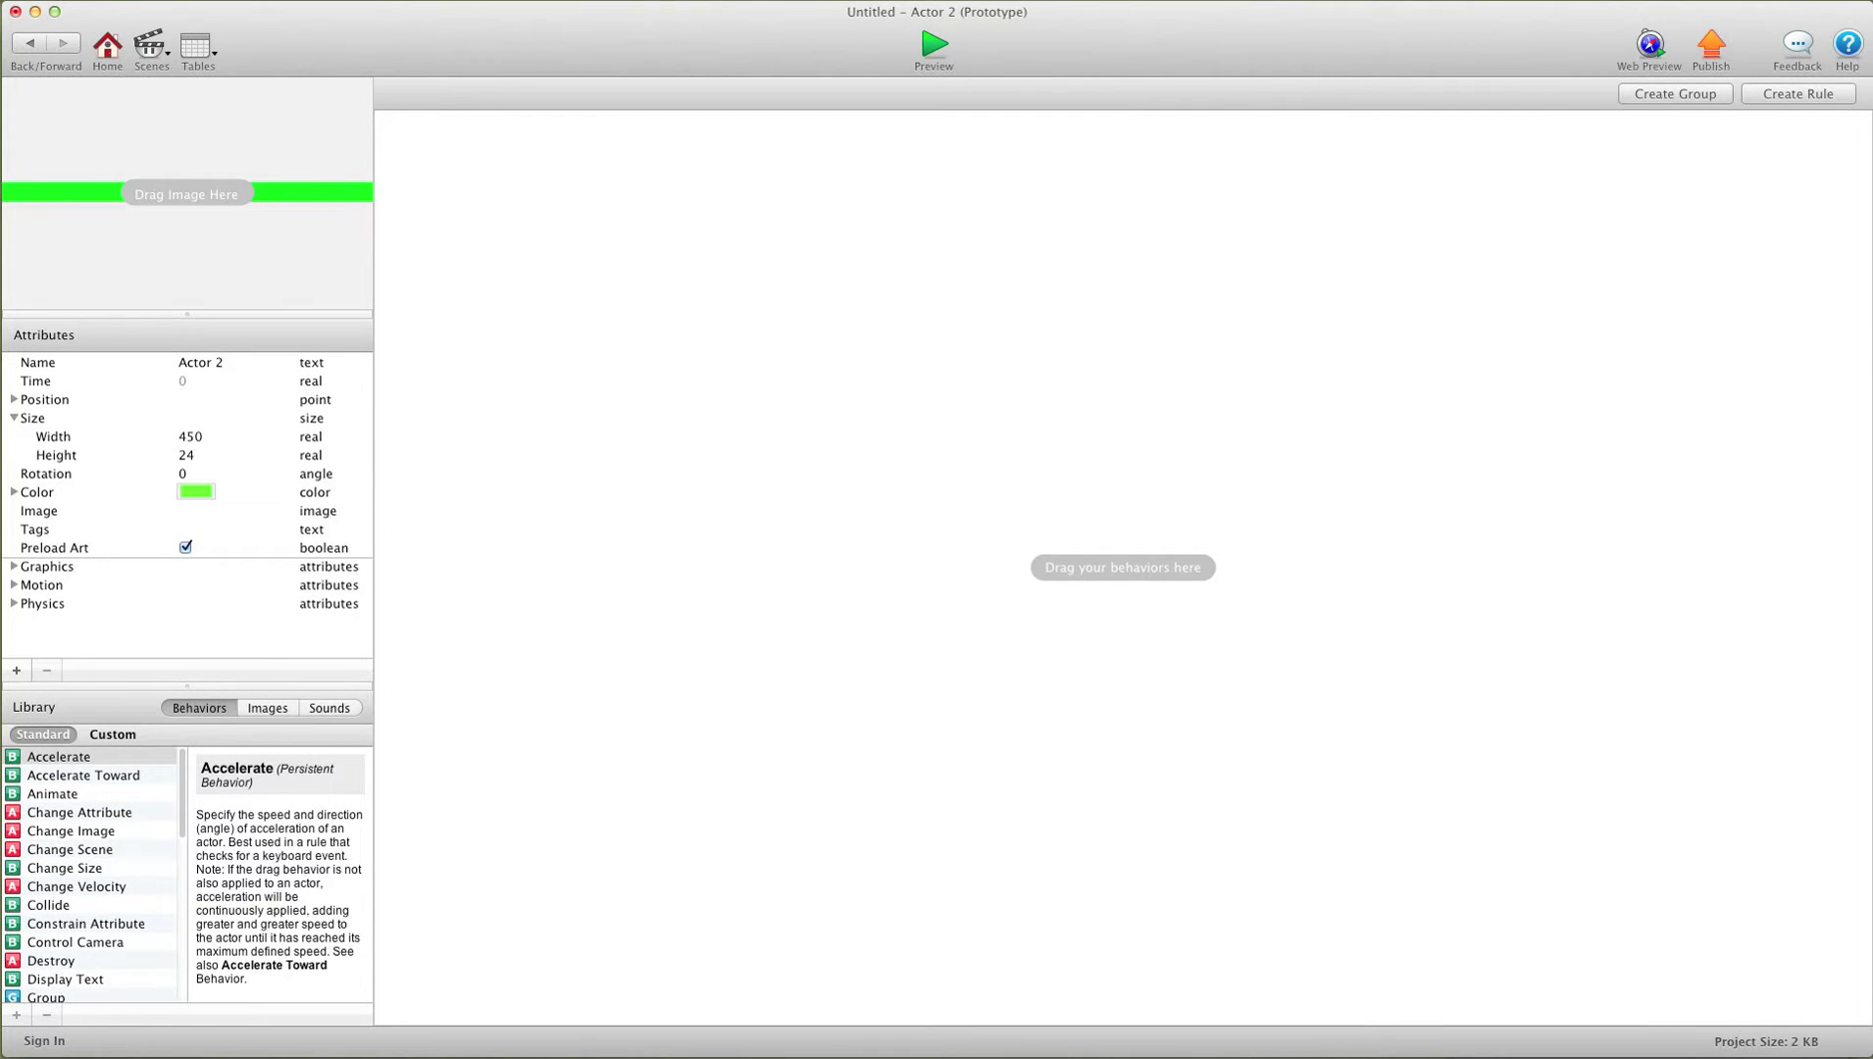
click(30, 43)
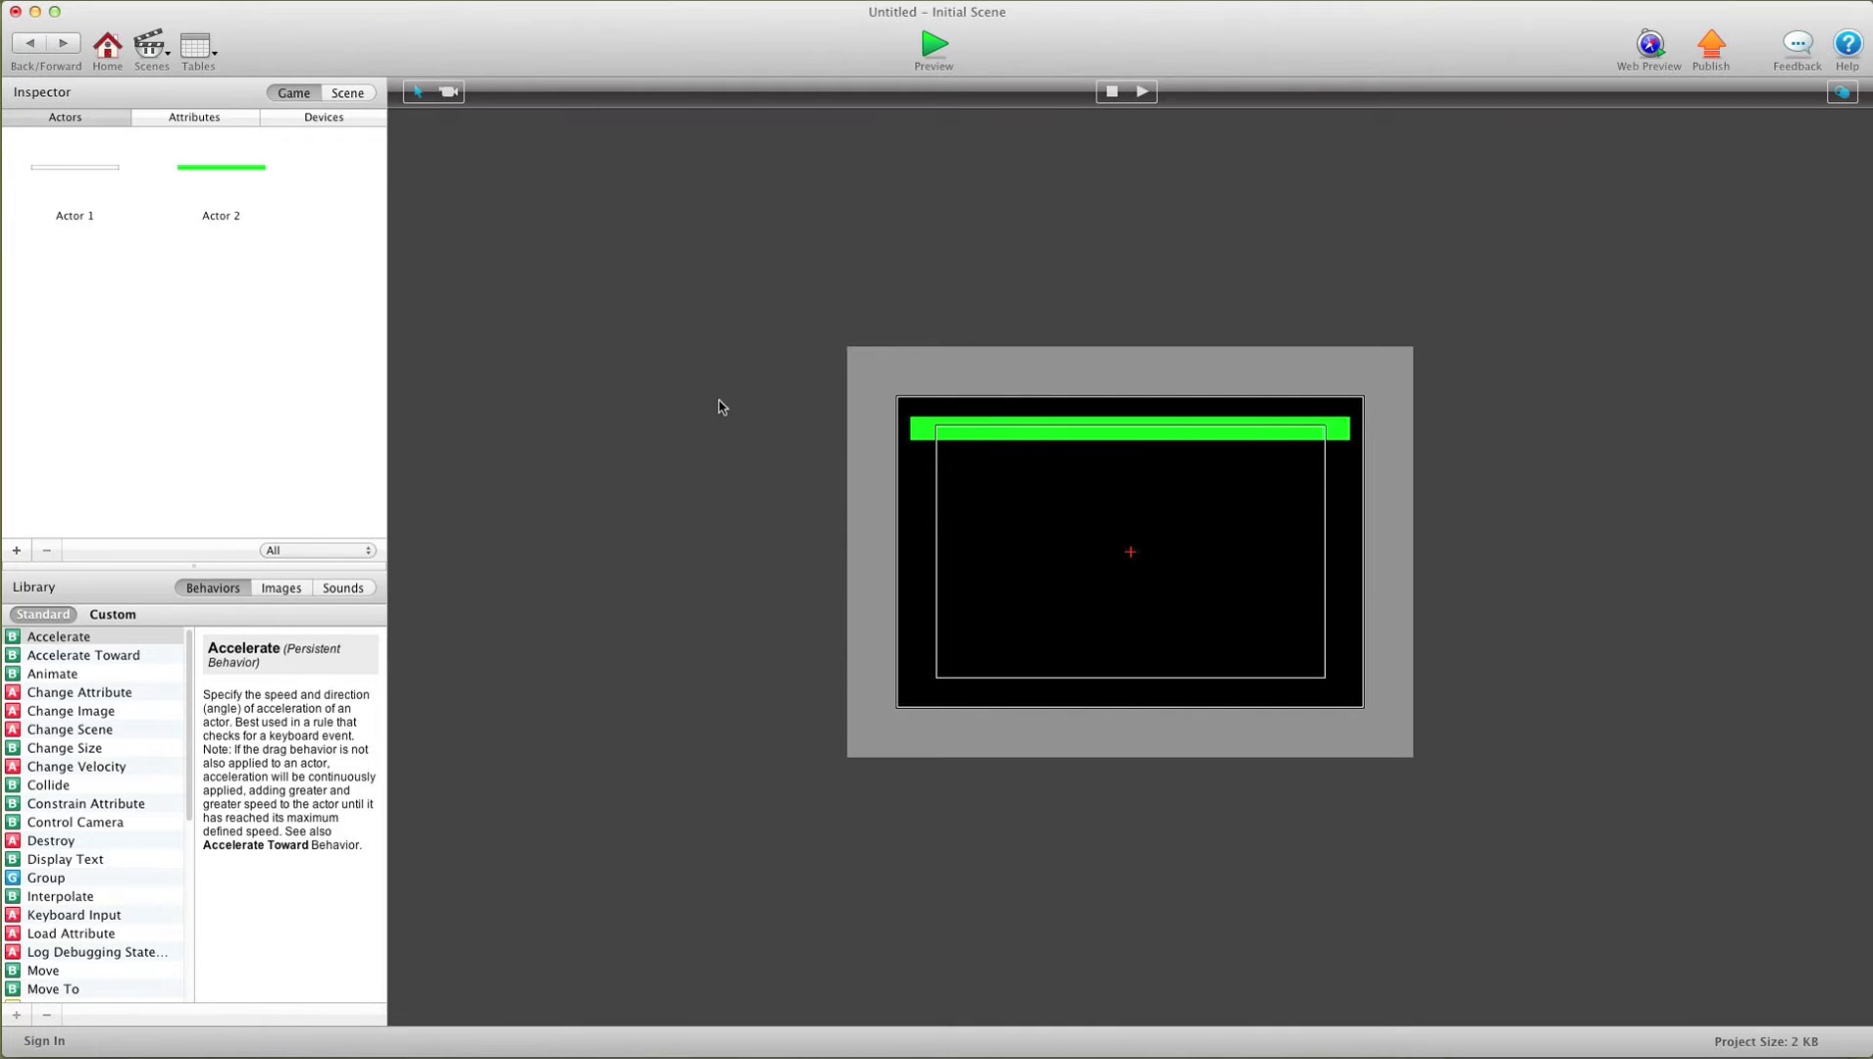
double_click(227, 157)
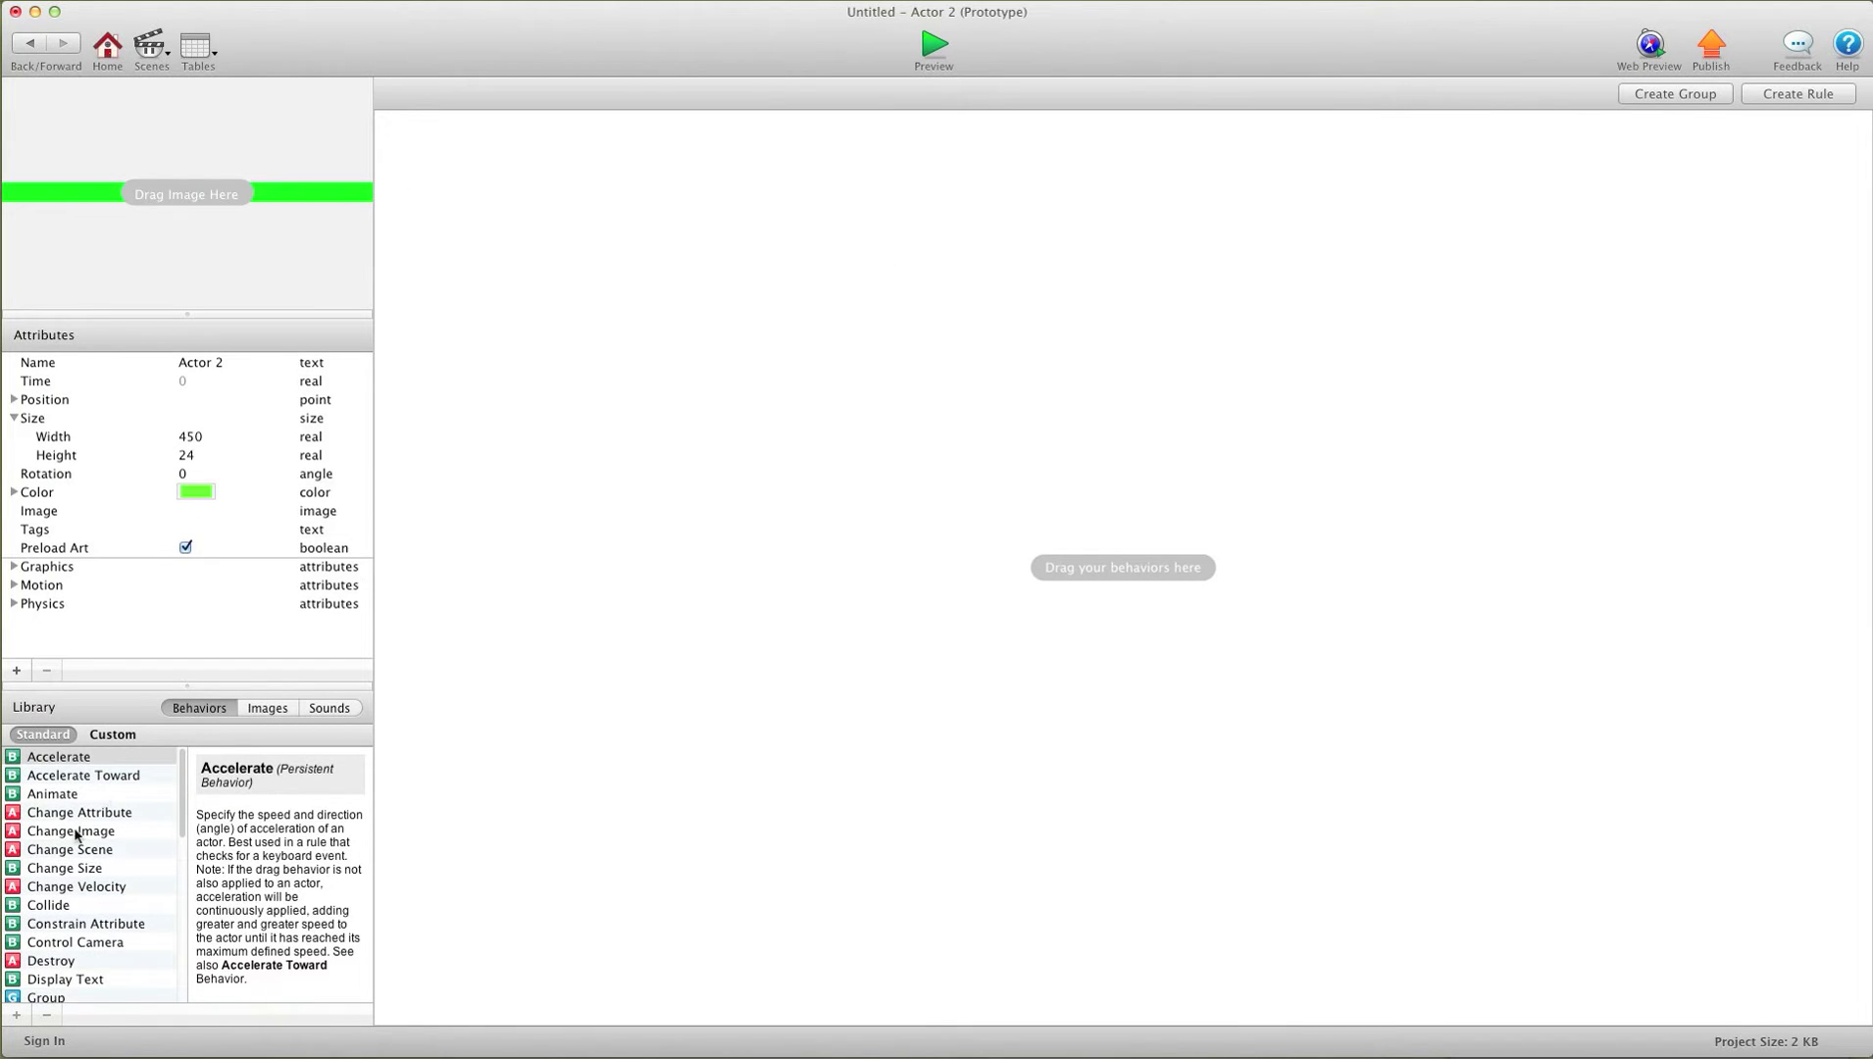
- Add a Constrain Attribute behavior to Actor 2 targeting self.Position.X
drag(76, 924, 675, 459)
click(673, 168)
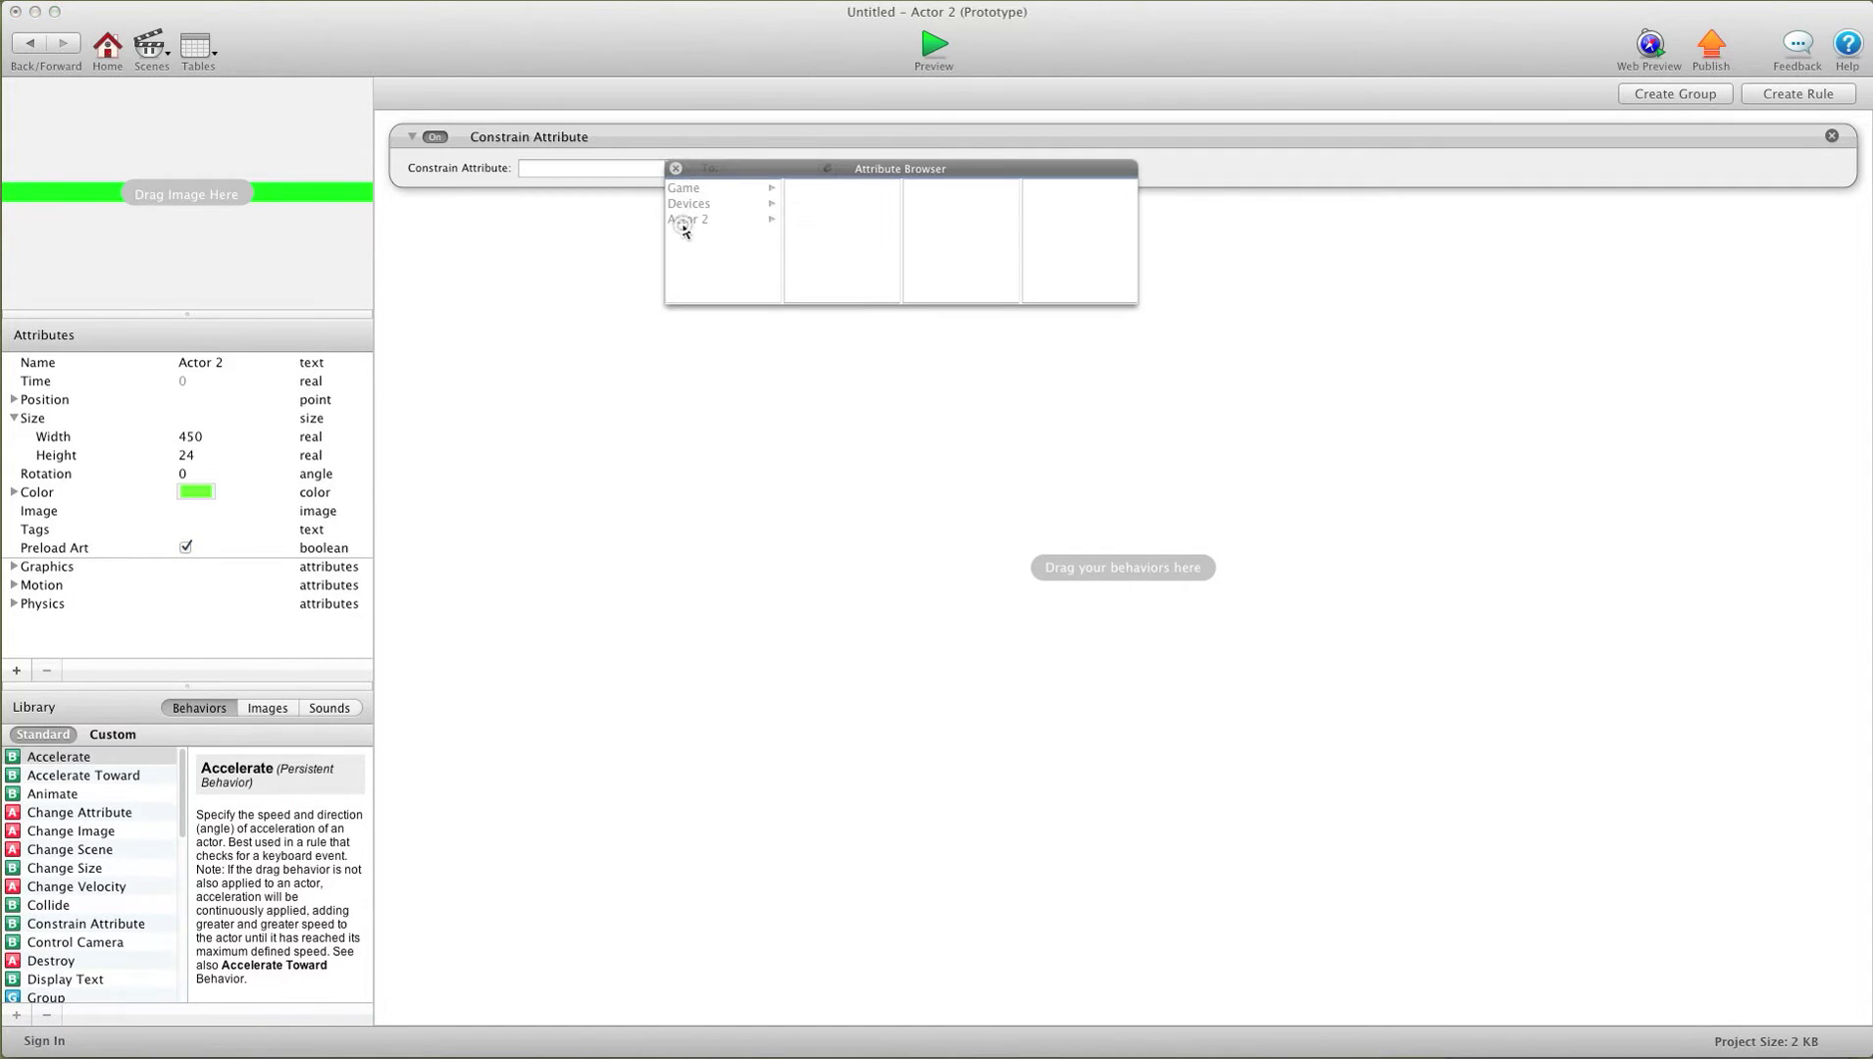
click(686, 220)
click(815, 218)
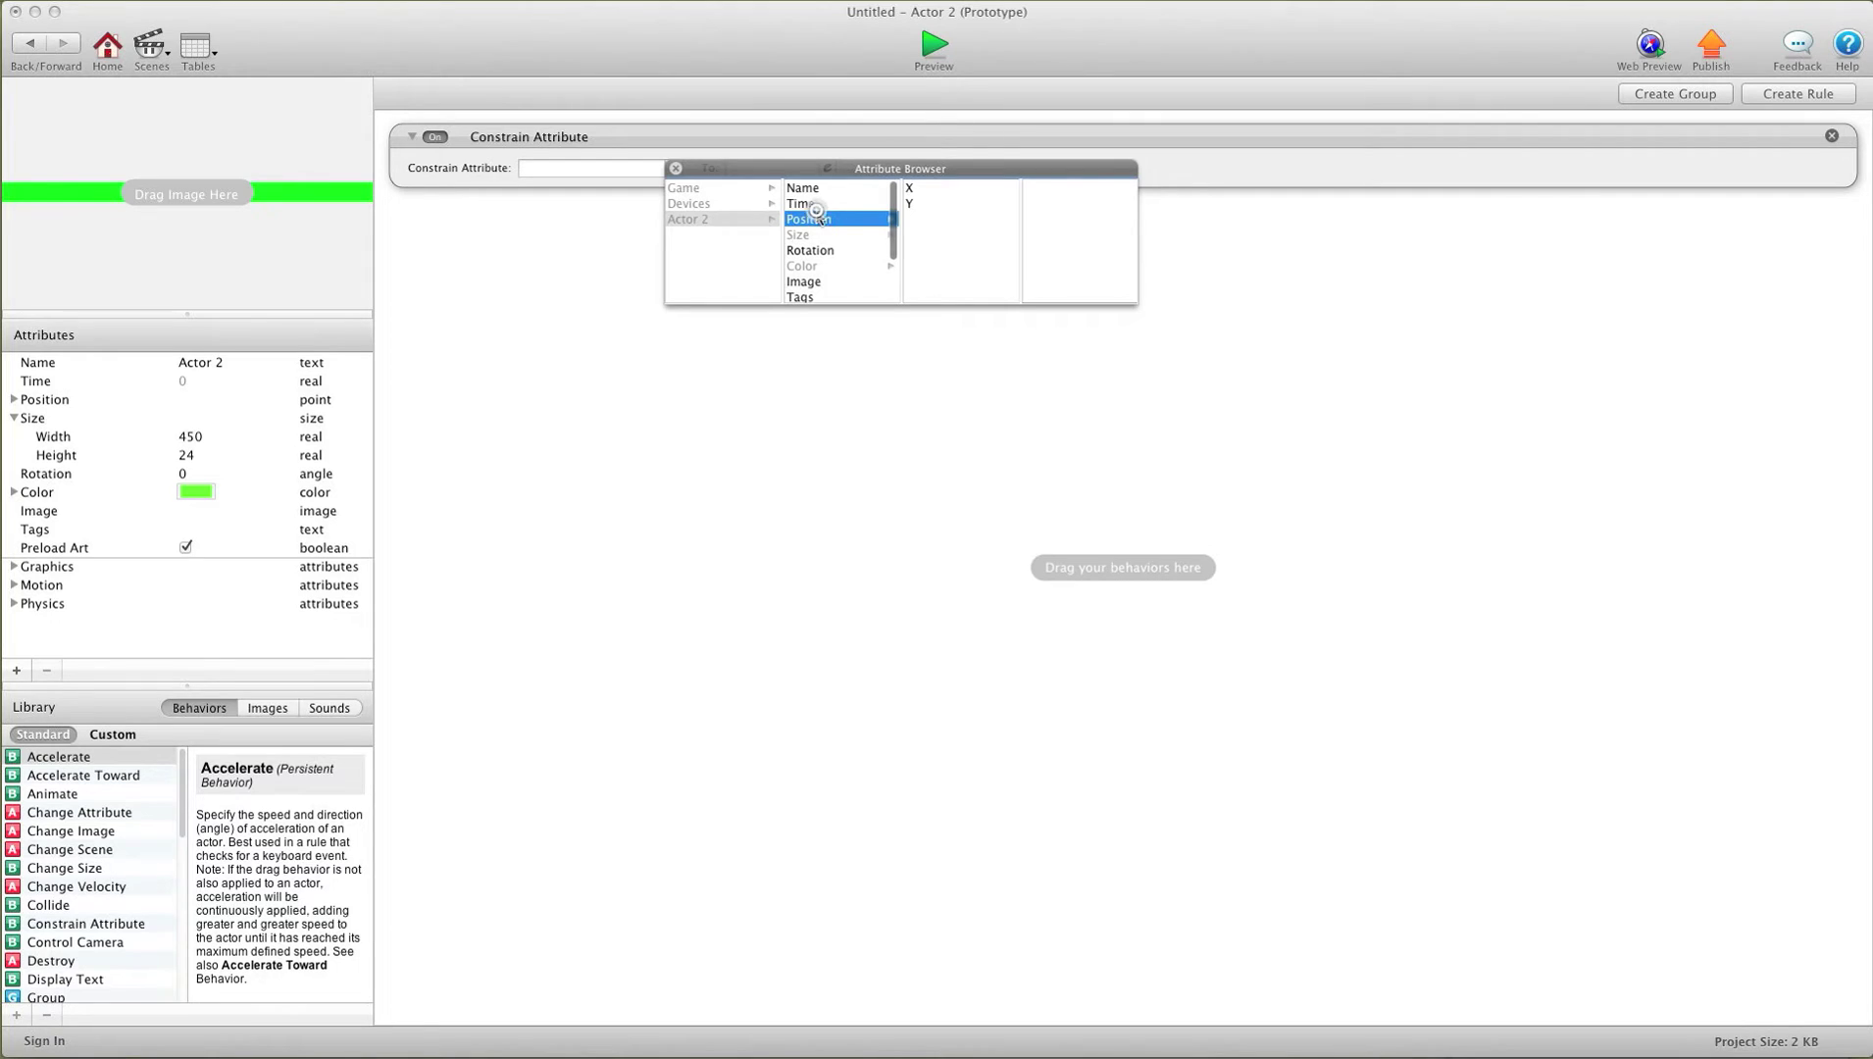
click(910, 187)
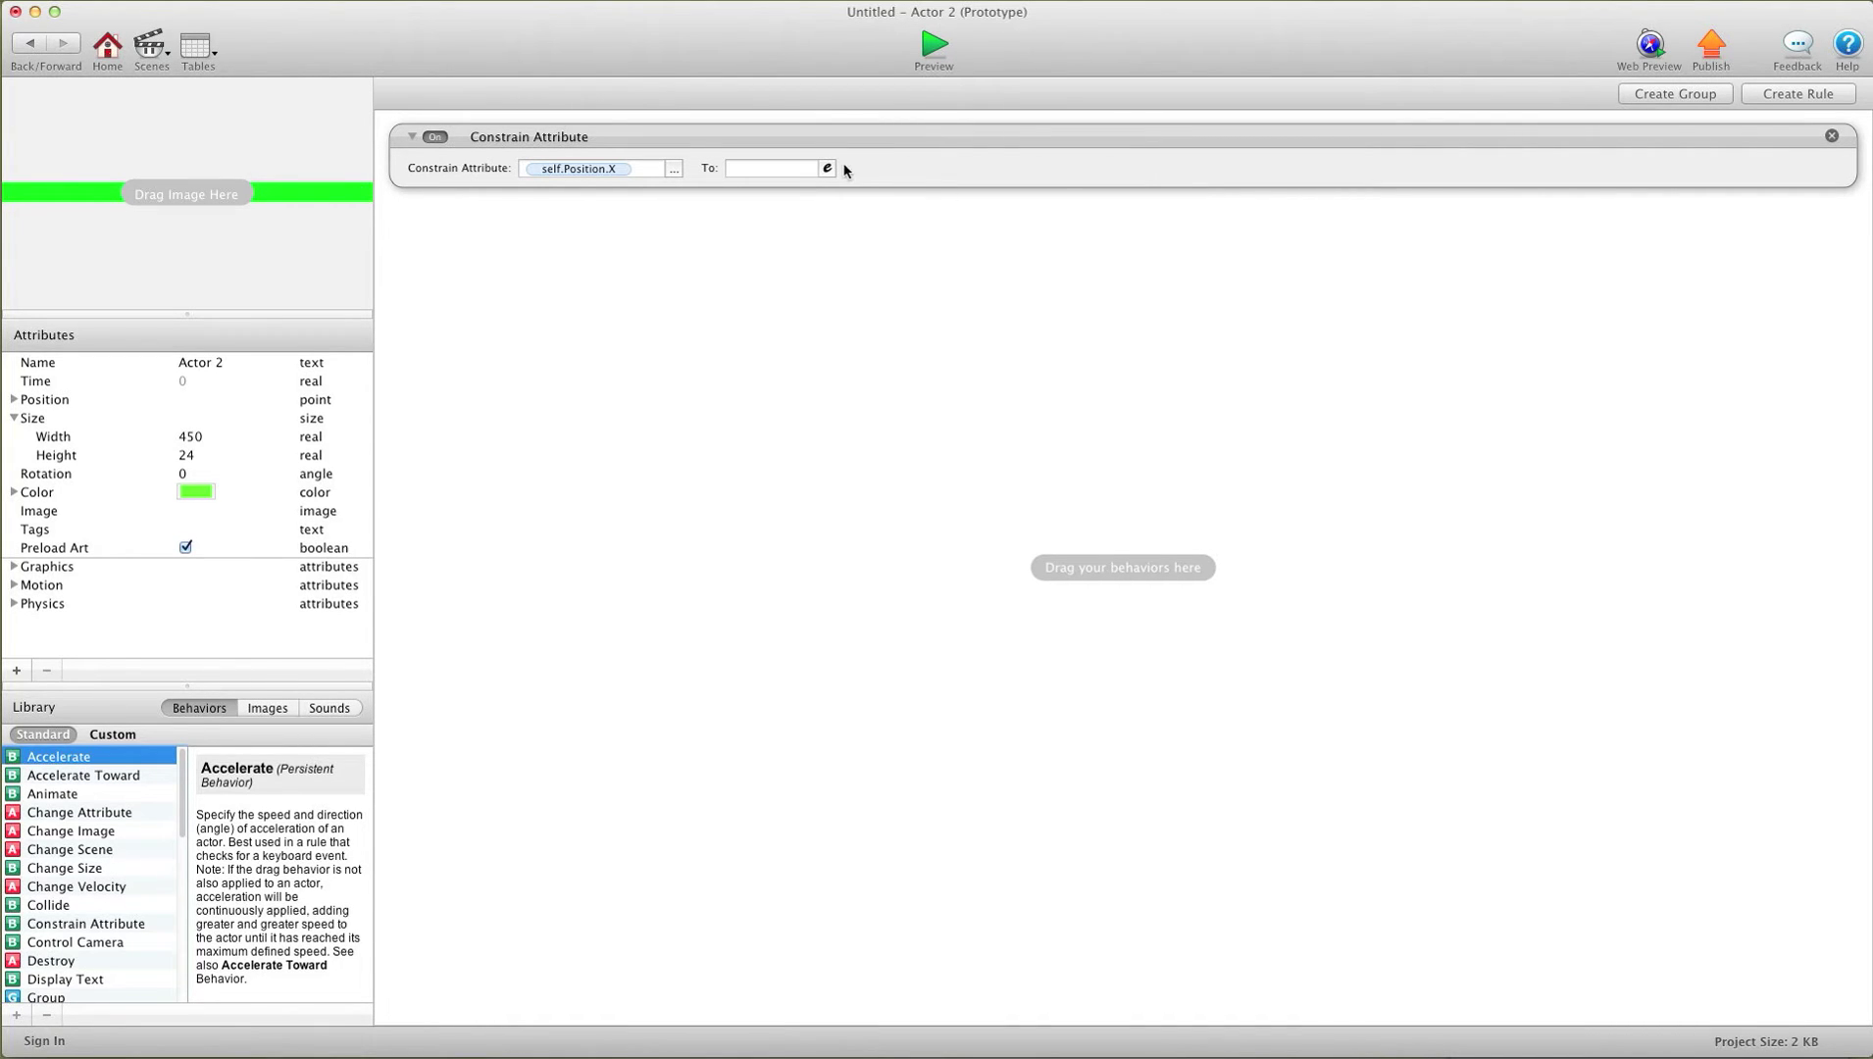
- Set the constrained X value to the expression 15+(self.Size.Width/2)
click(827, 168)
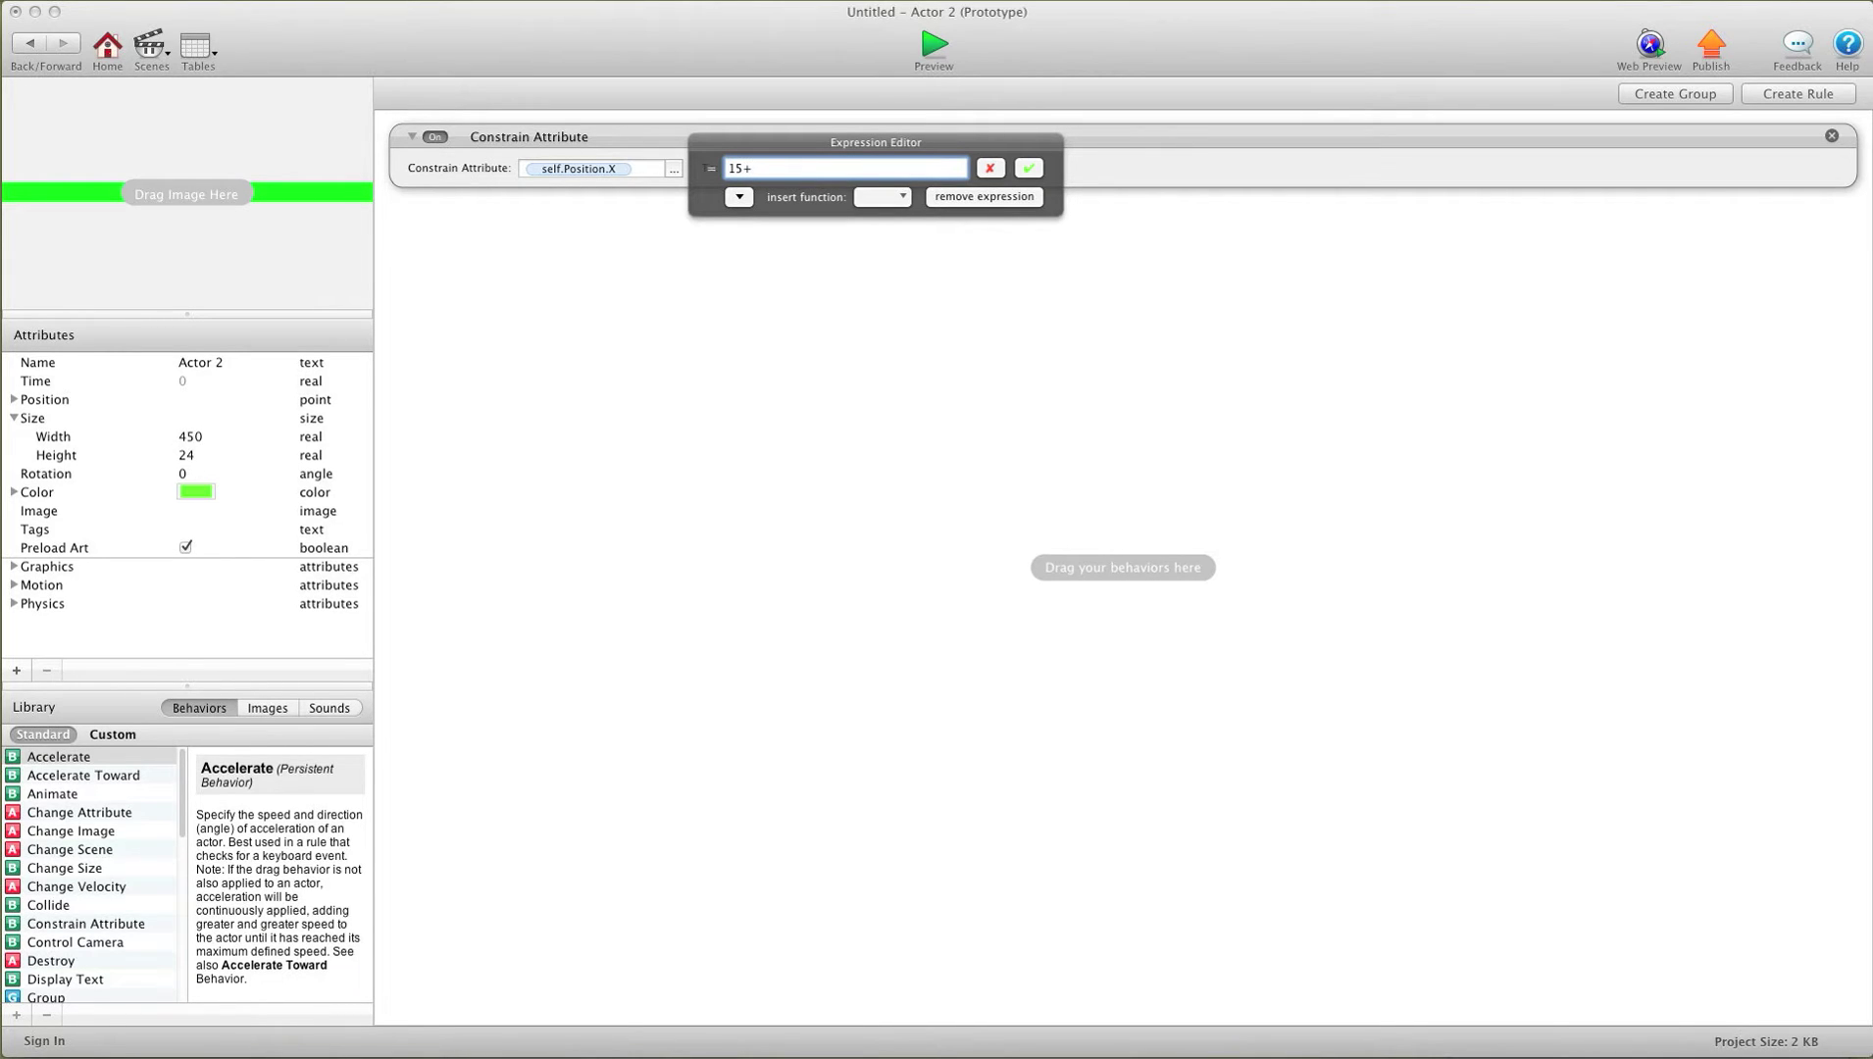
click(738, 197)
click(737, 257)
click(835, 273)
click(949, 228)
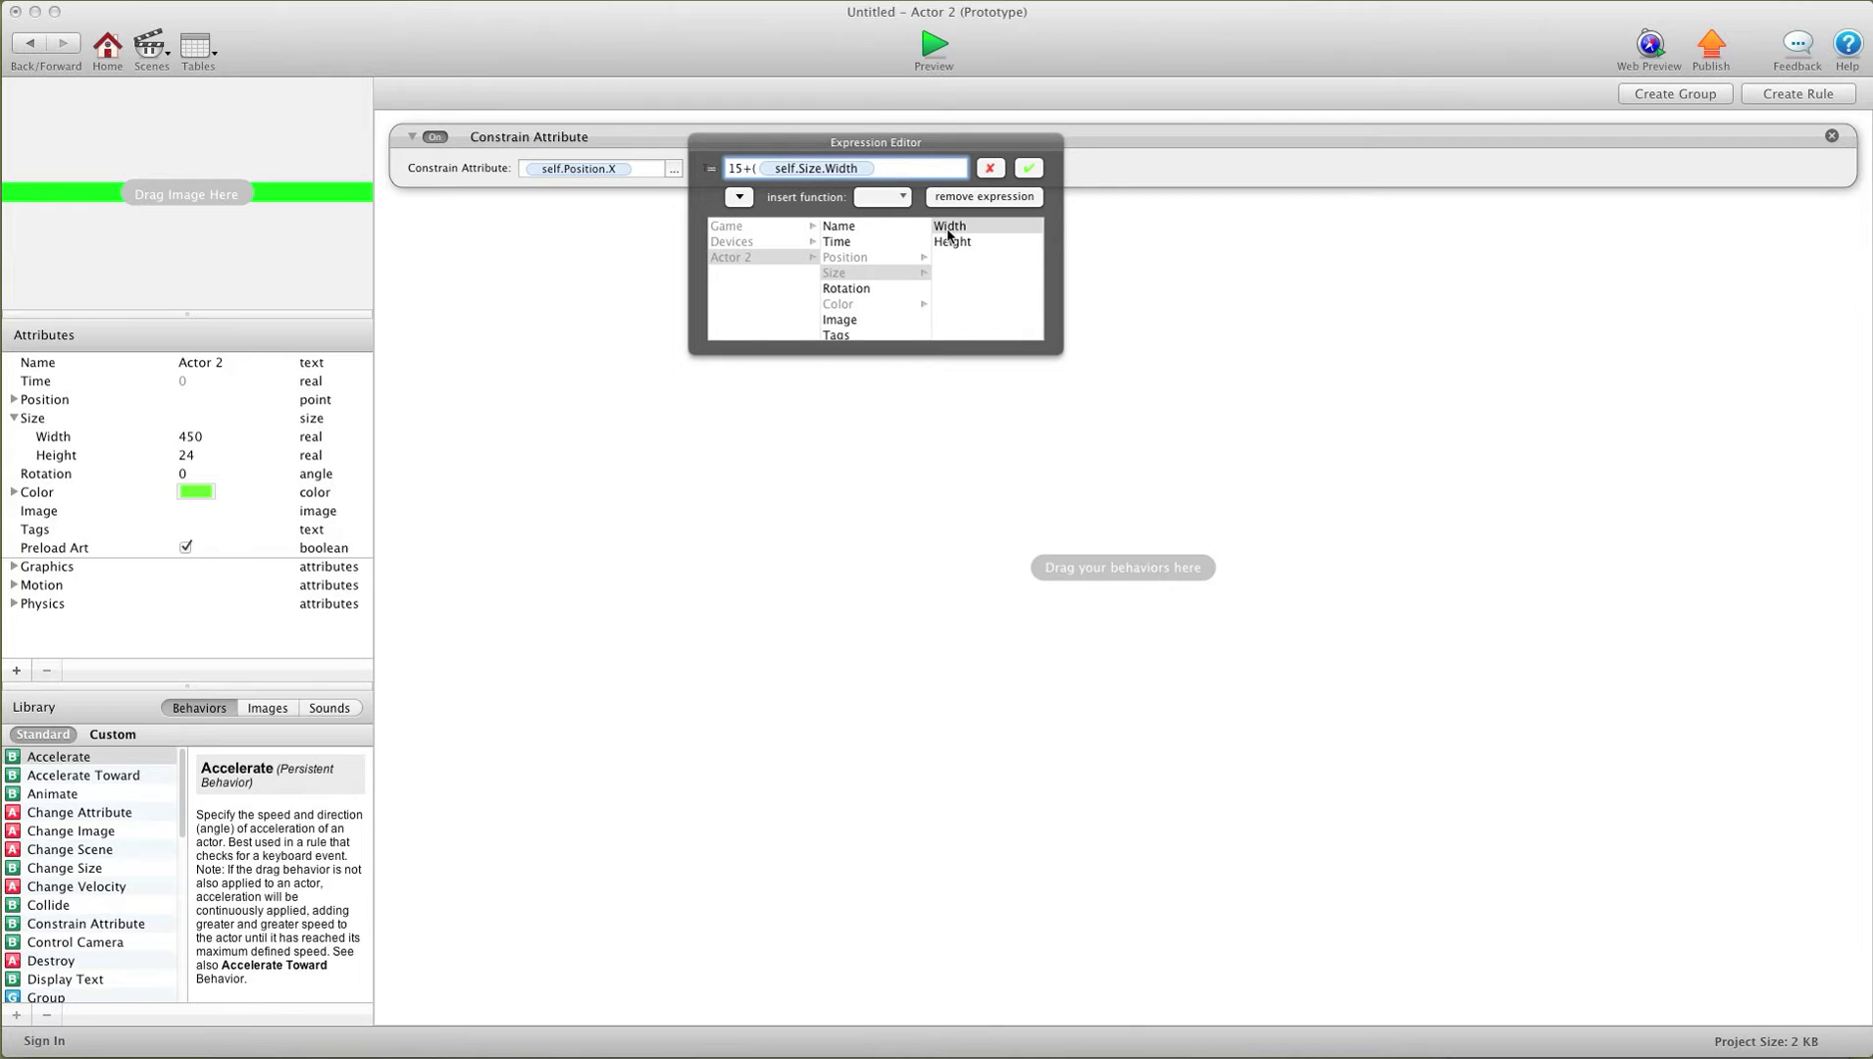
text(/2)
click(1029, 169)
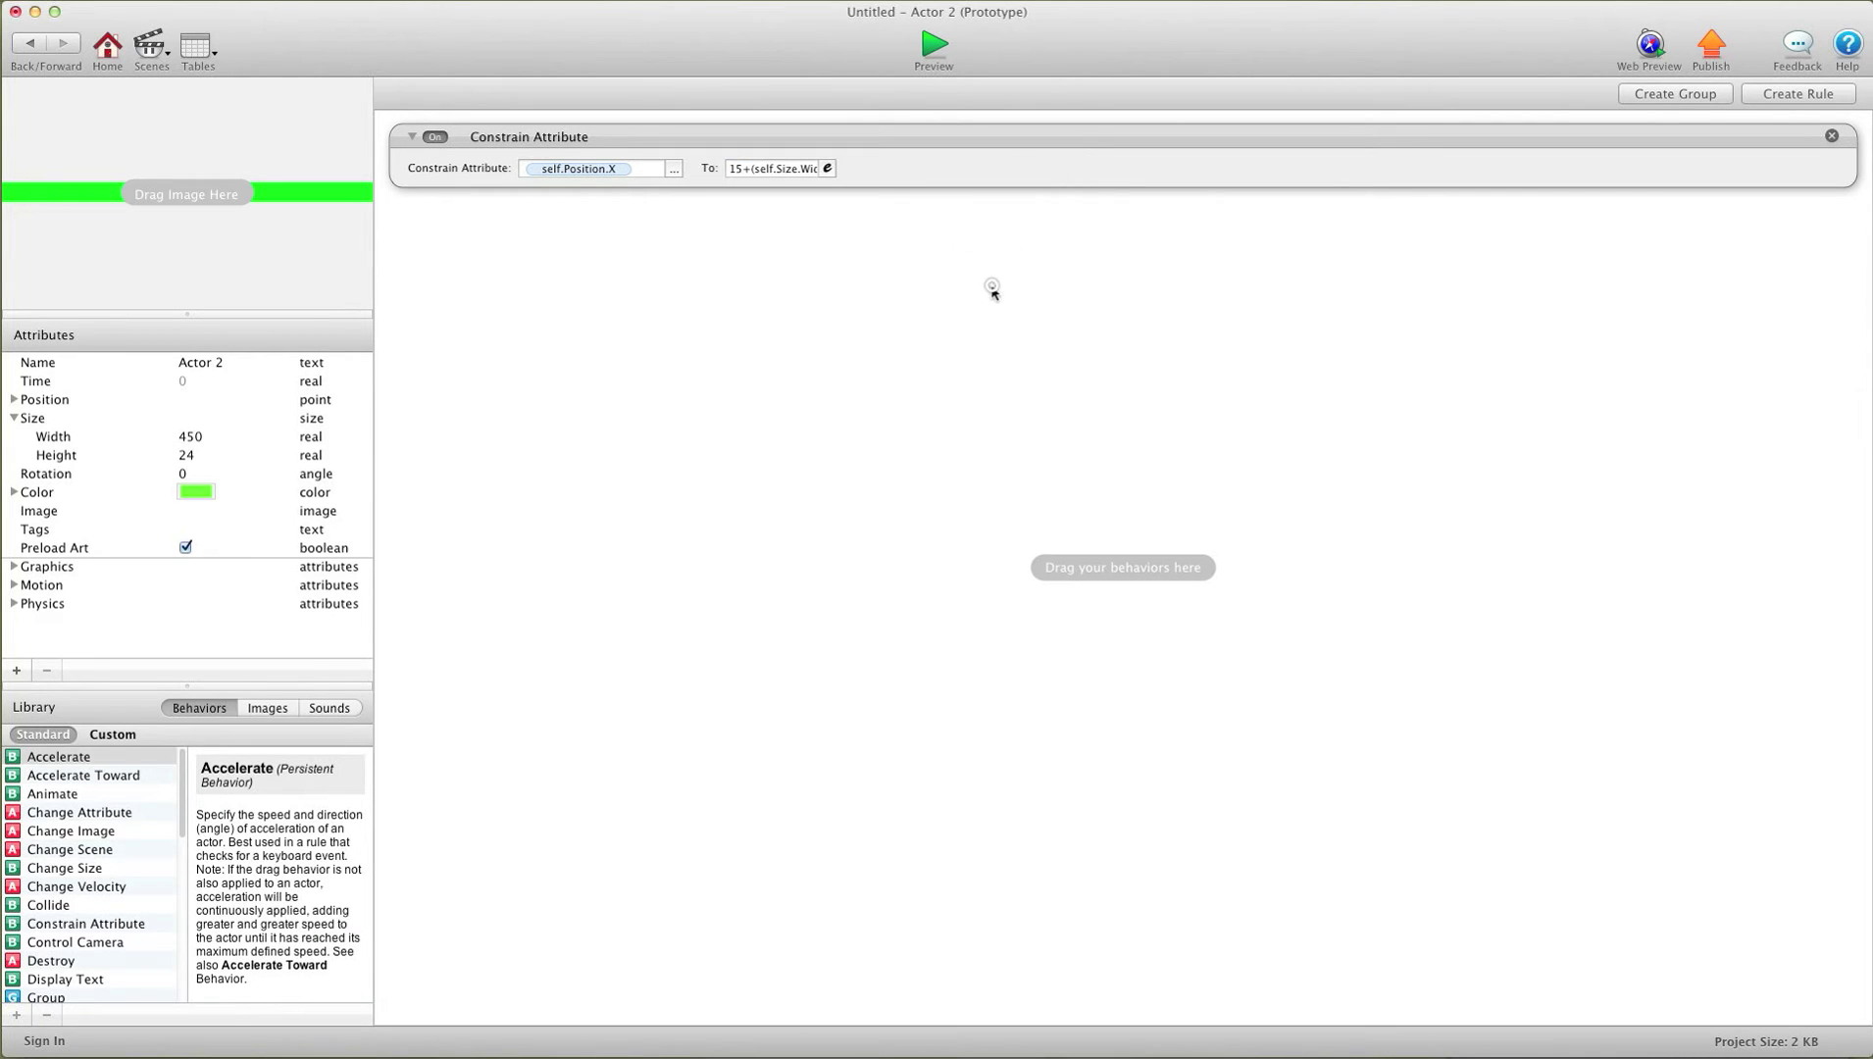
click(934, 47)
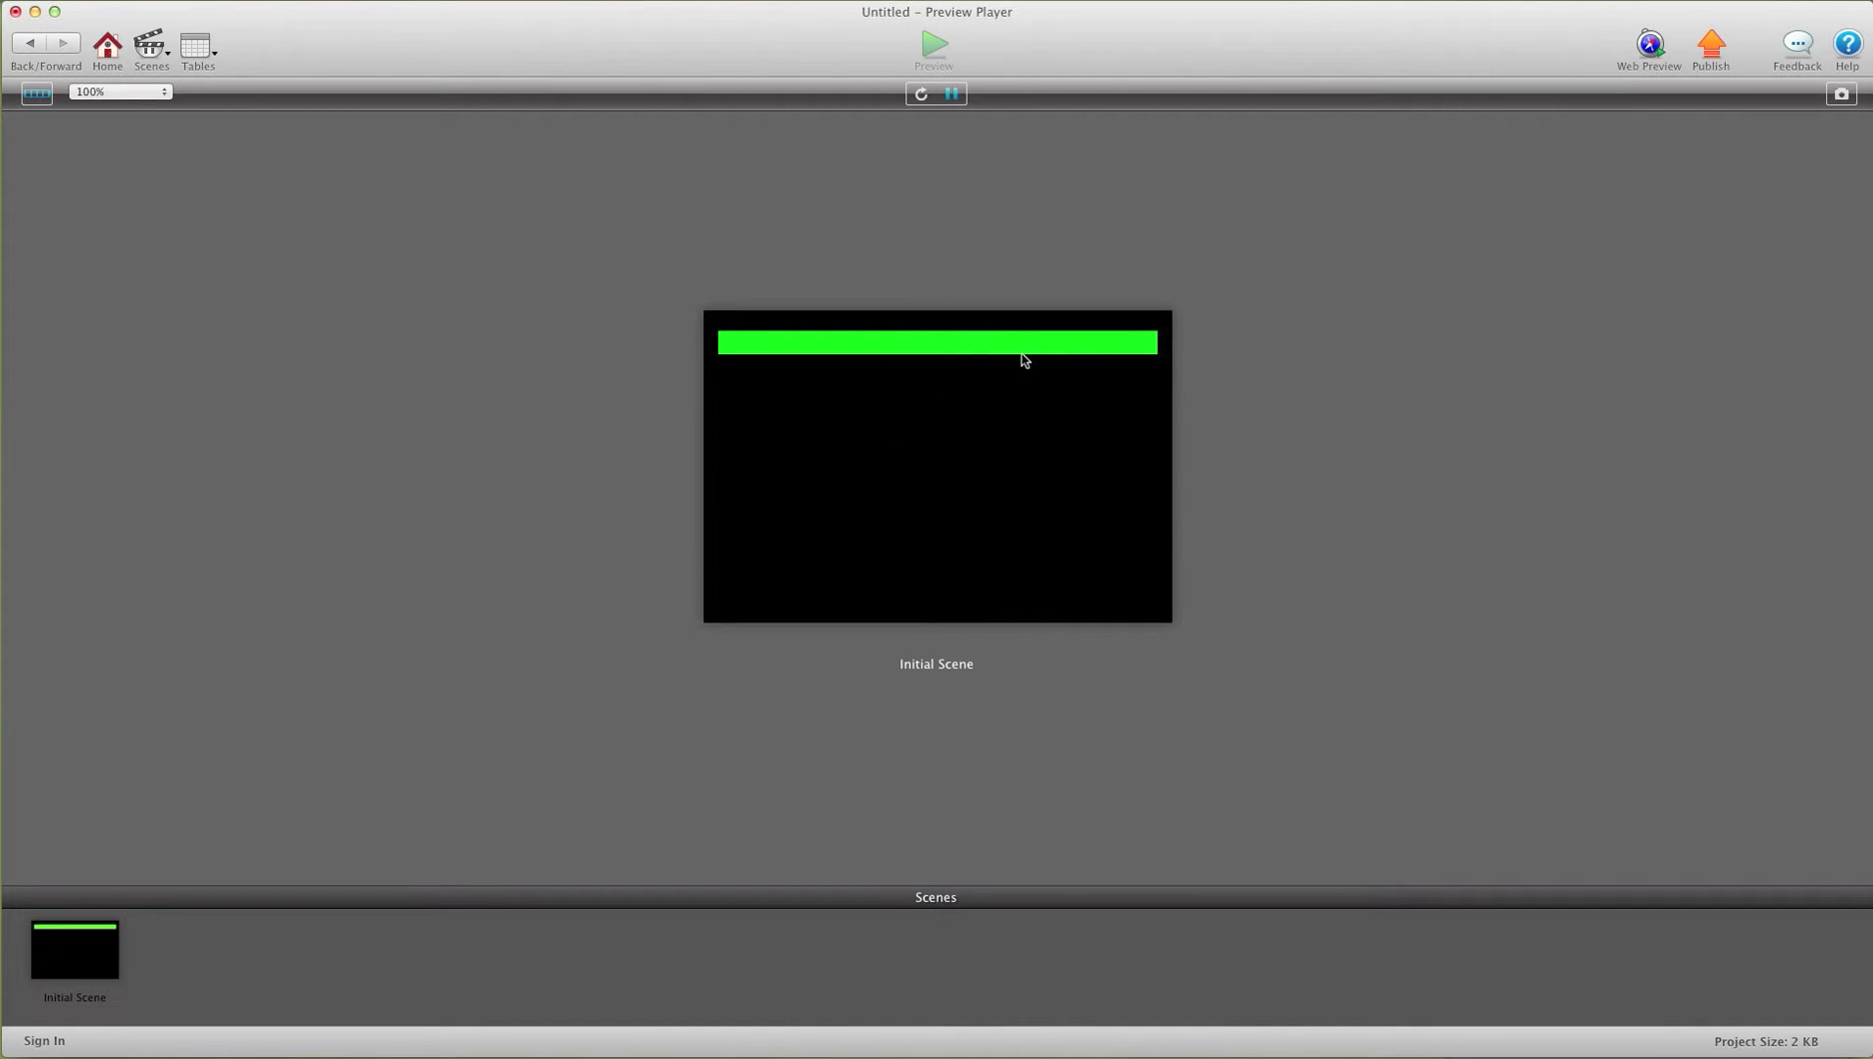
click(23, 45)
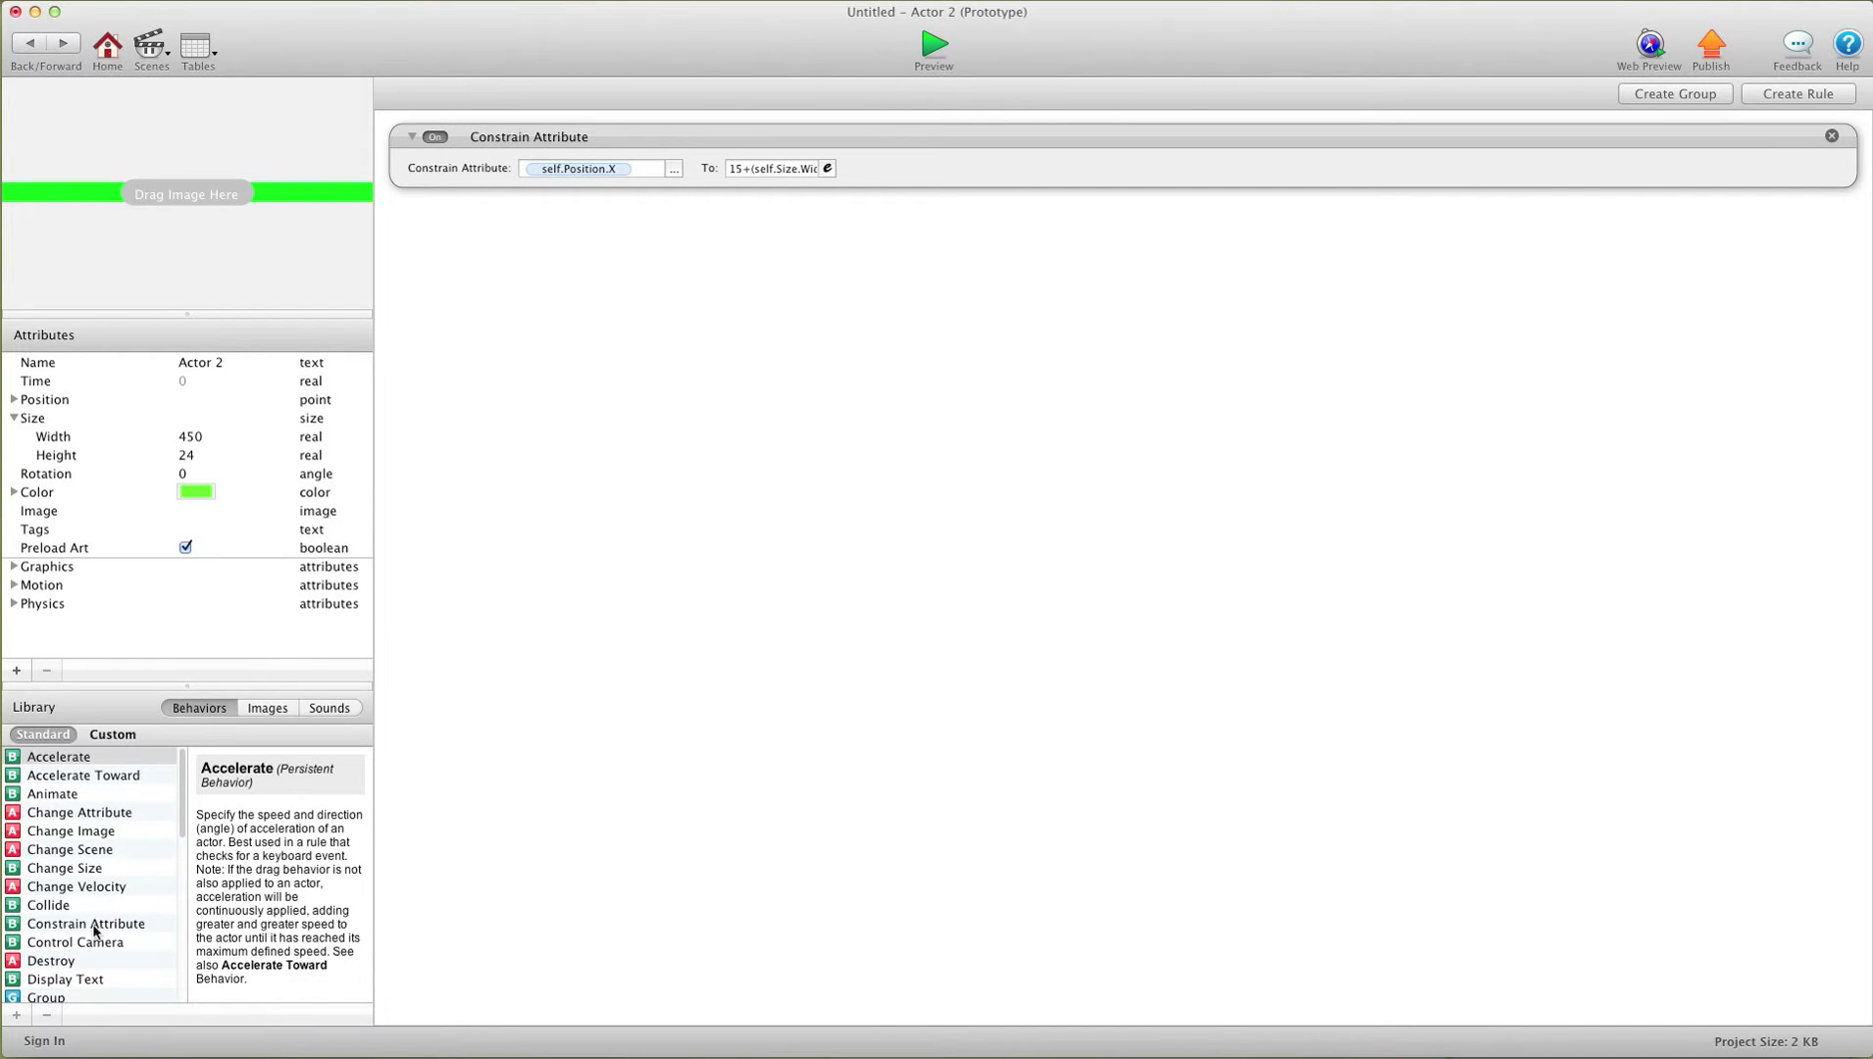
- Add another Constrain Attribute behavior targeting self.Size.Width
drag(93, 923, 711, 334)
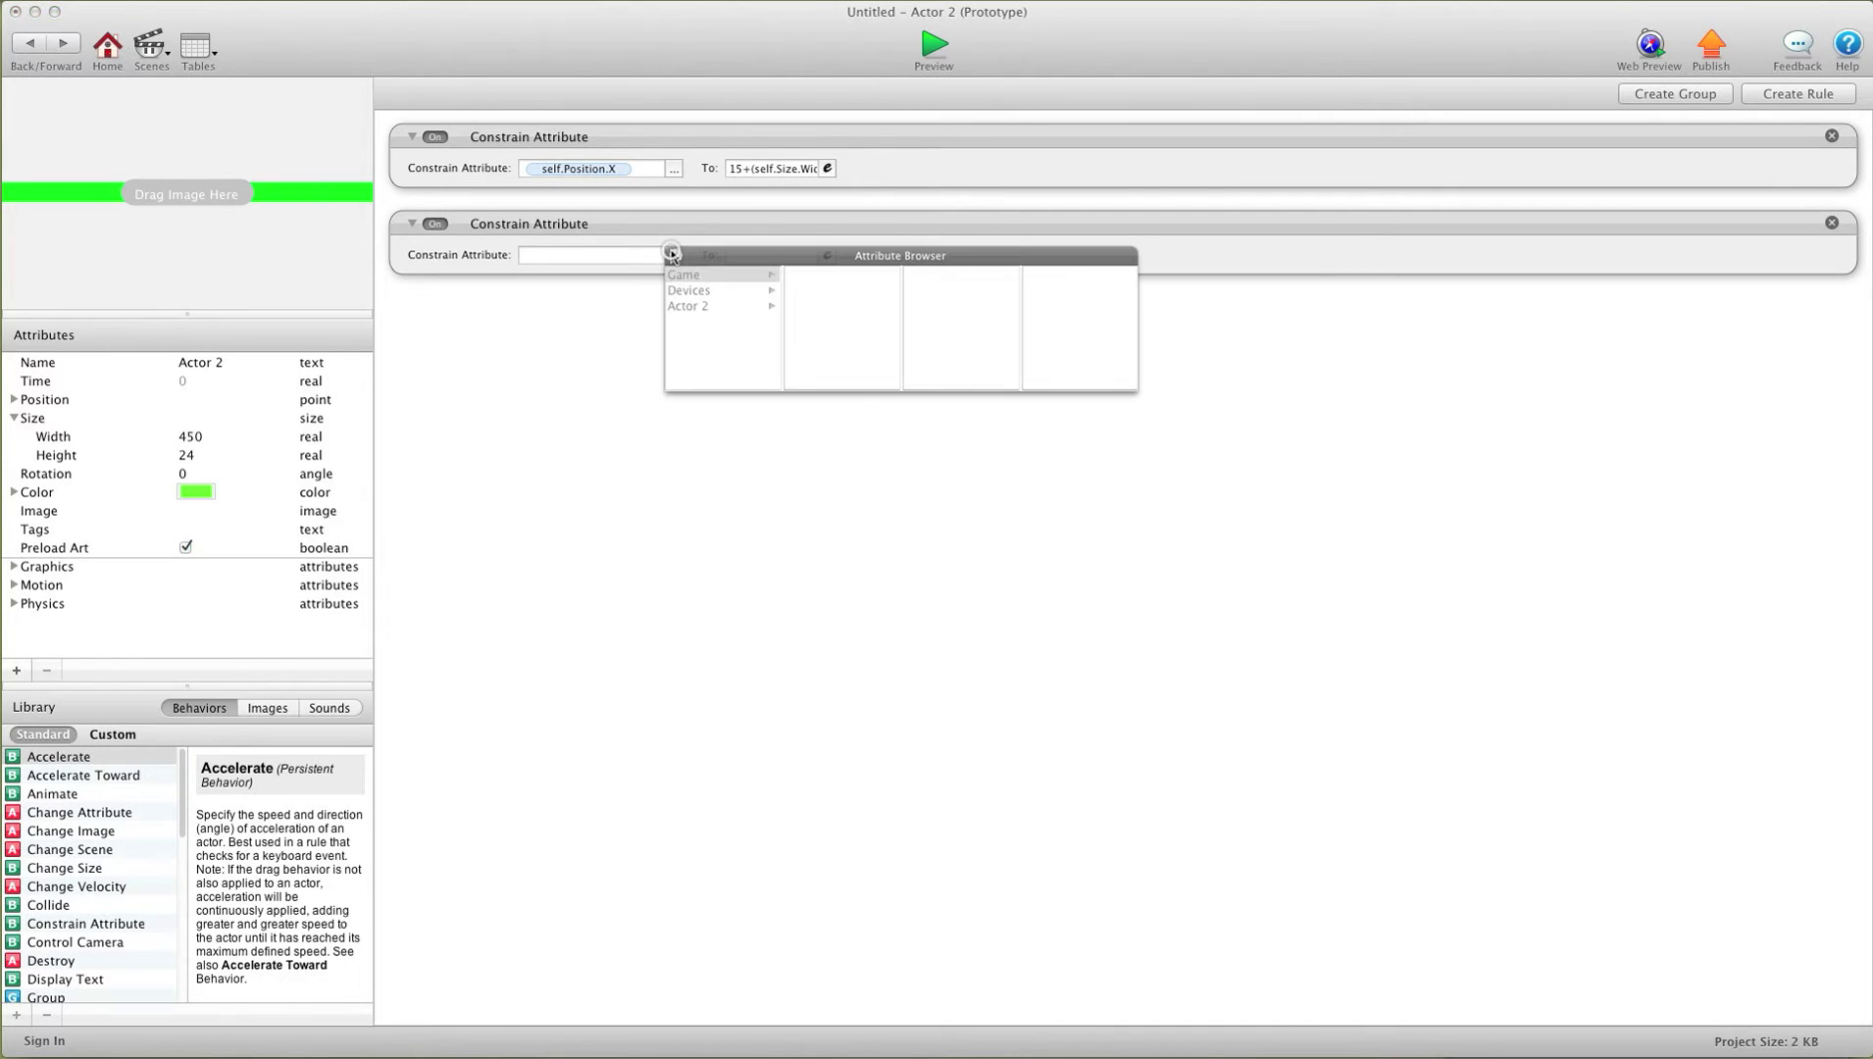
click(688, 306)
click(819, 322)
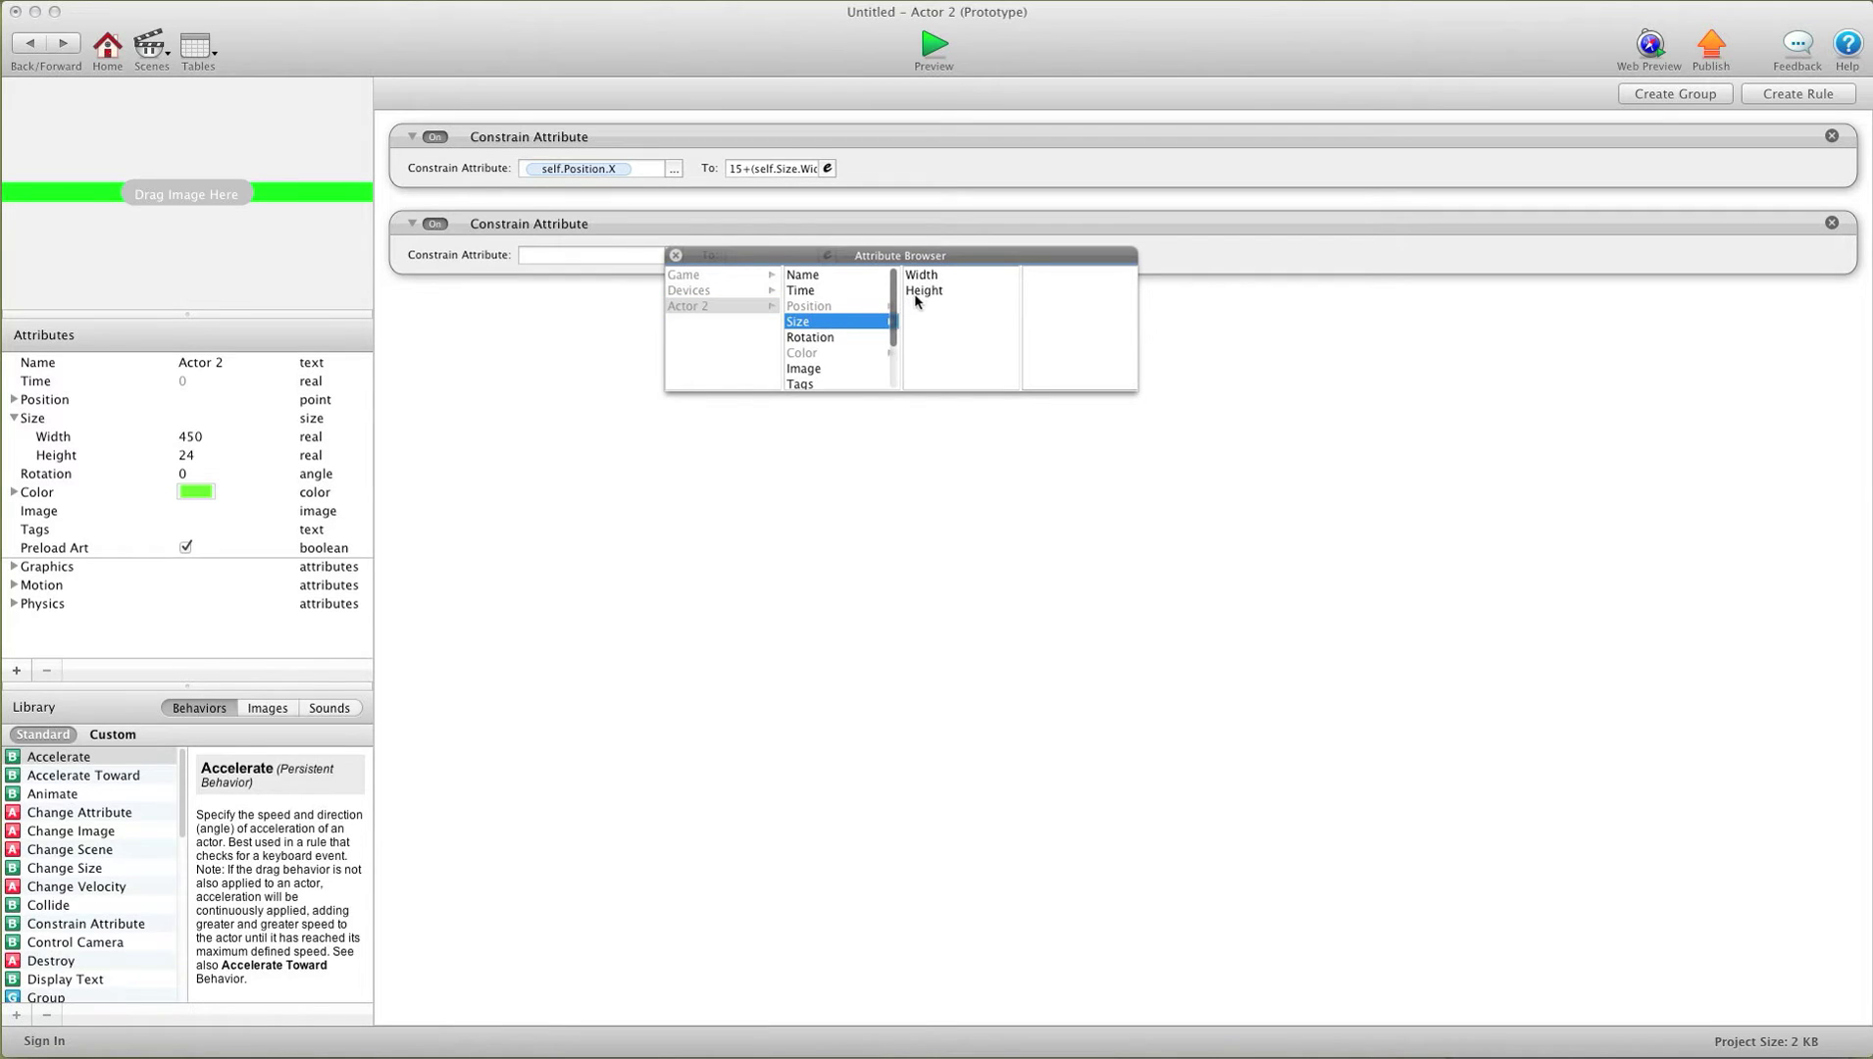
click(922, 274)
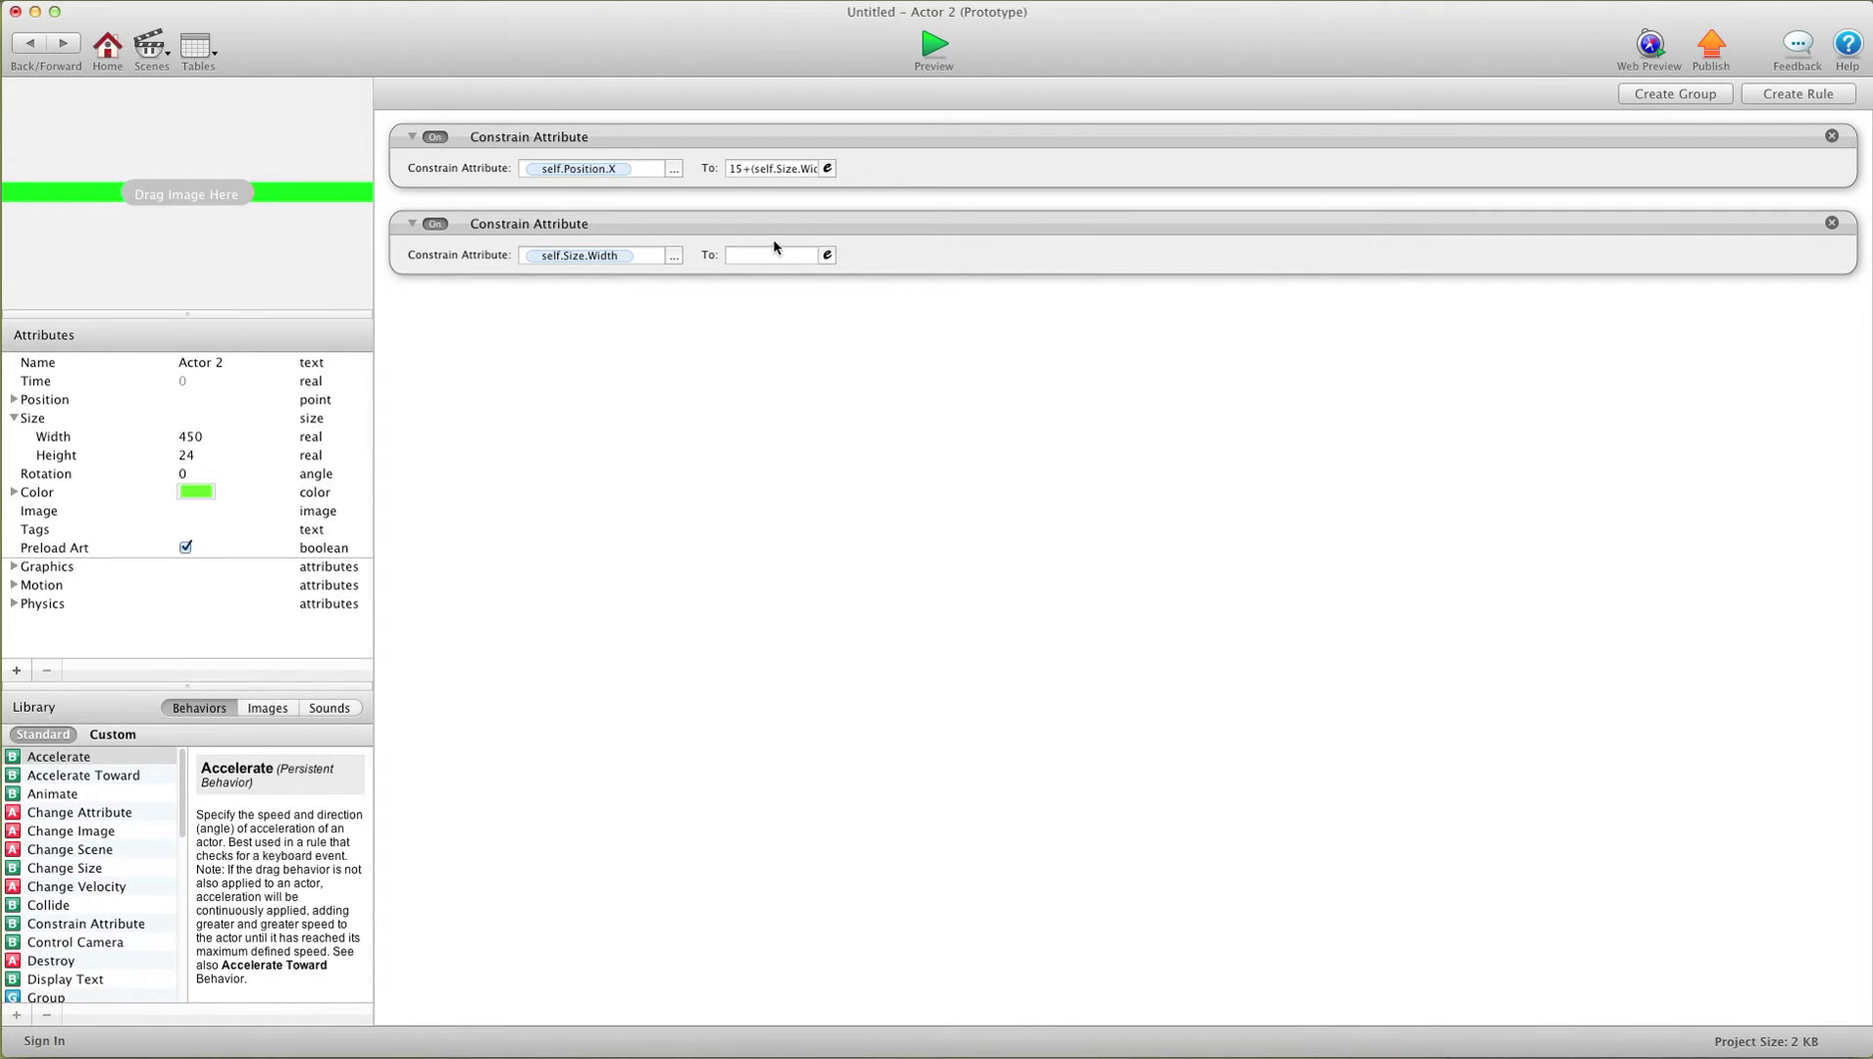
- Start the width expression with game.score
click(828, 255)
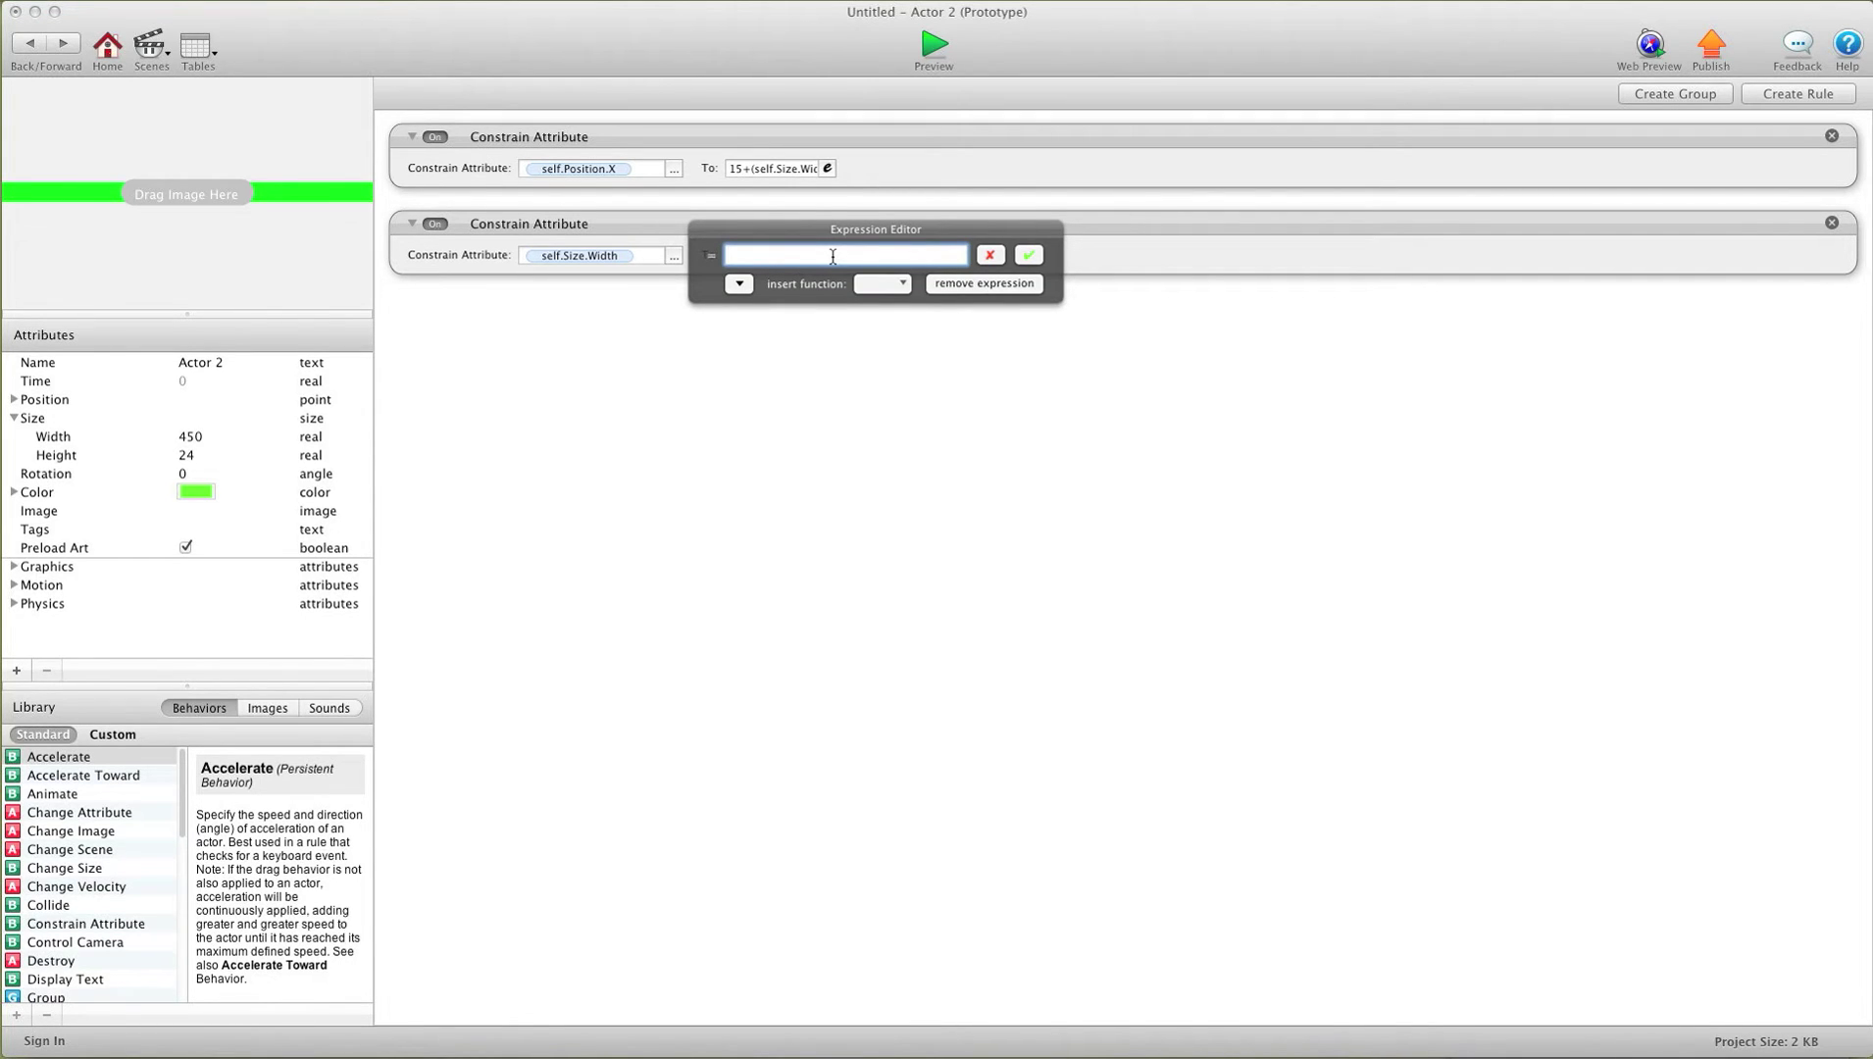
click(741, 286)
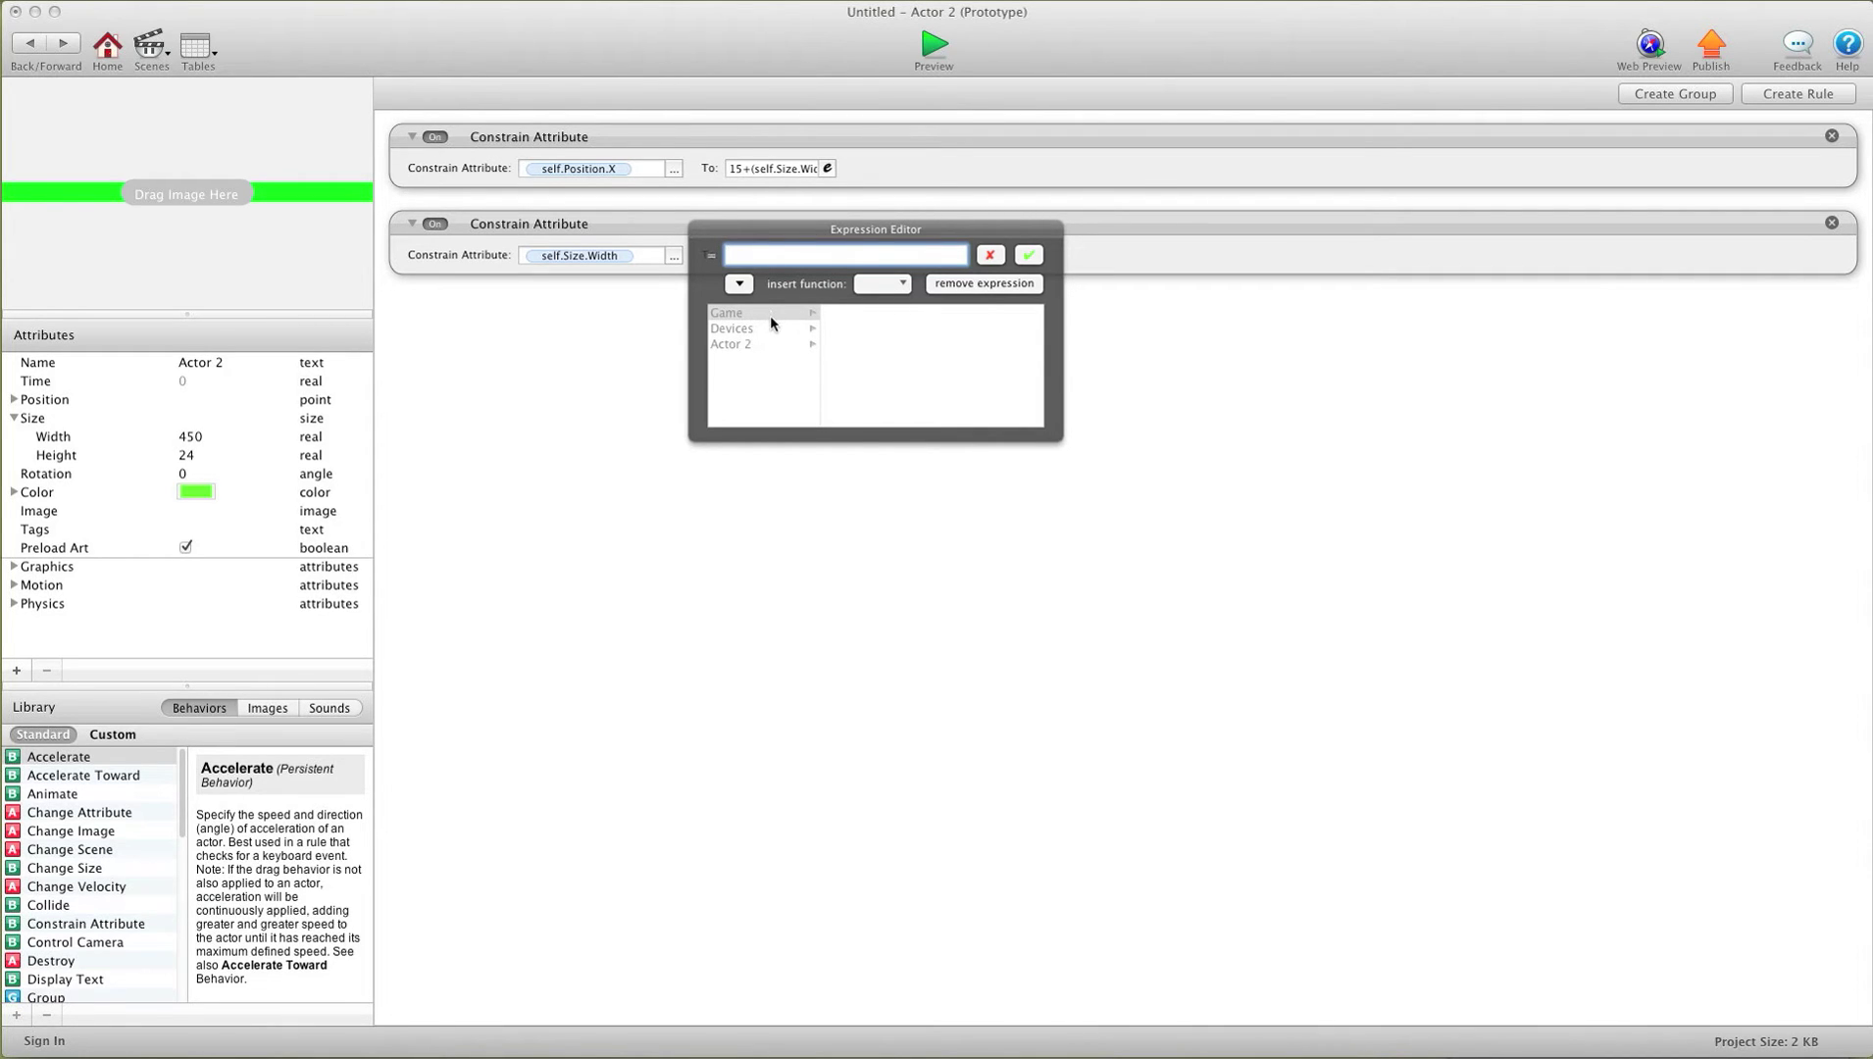
click(803, 312)
click(840, 375)
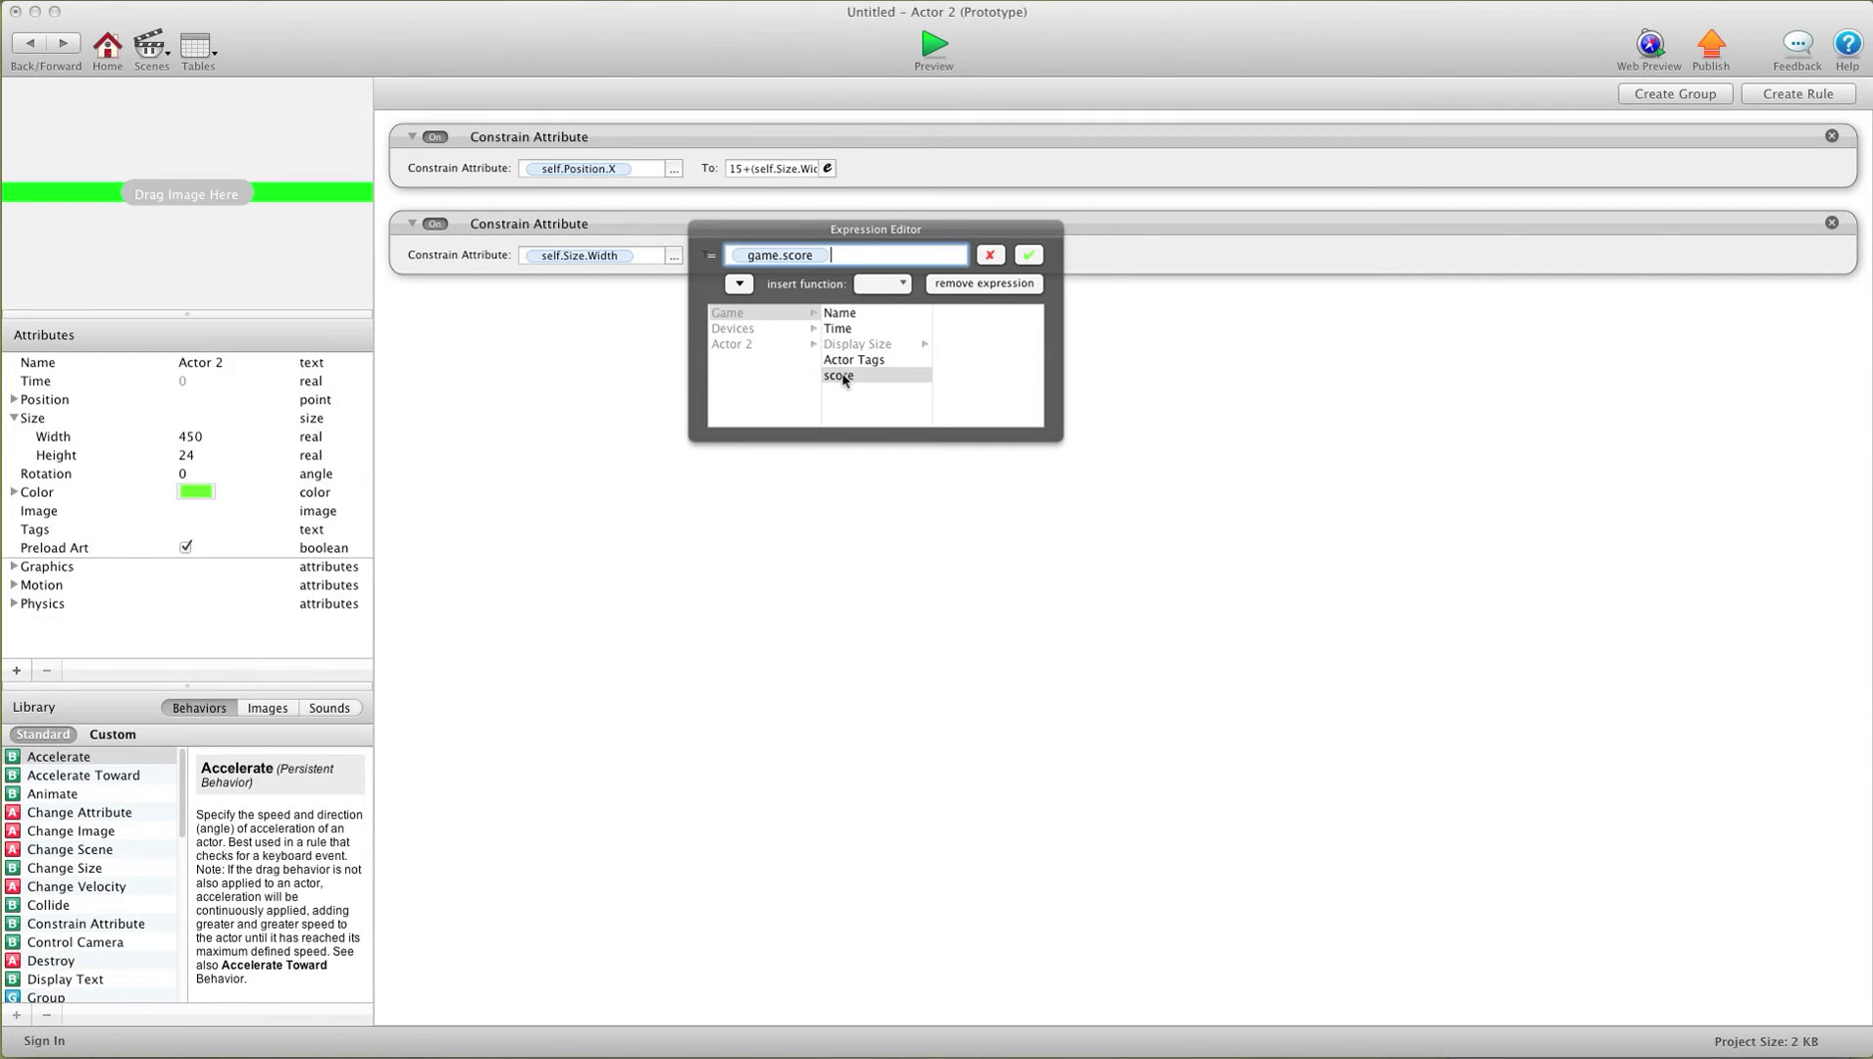
- Compute 450 ÷ 10000 on the Dashboard calculator, giving 0.045
key(F12)
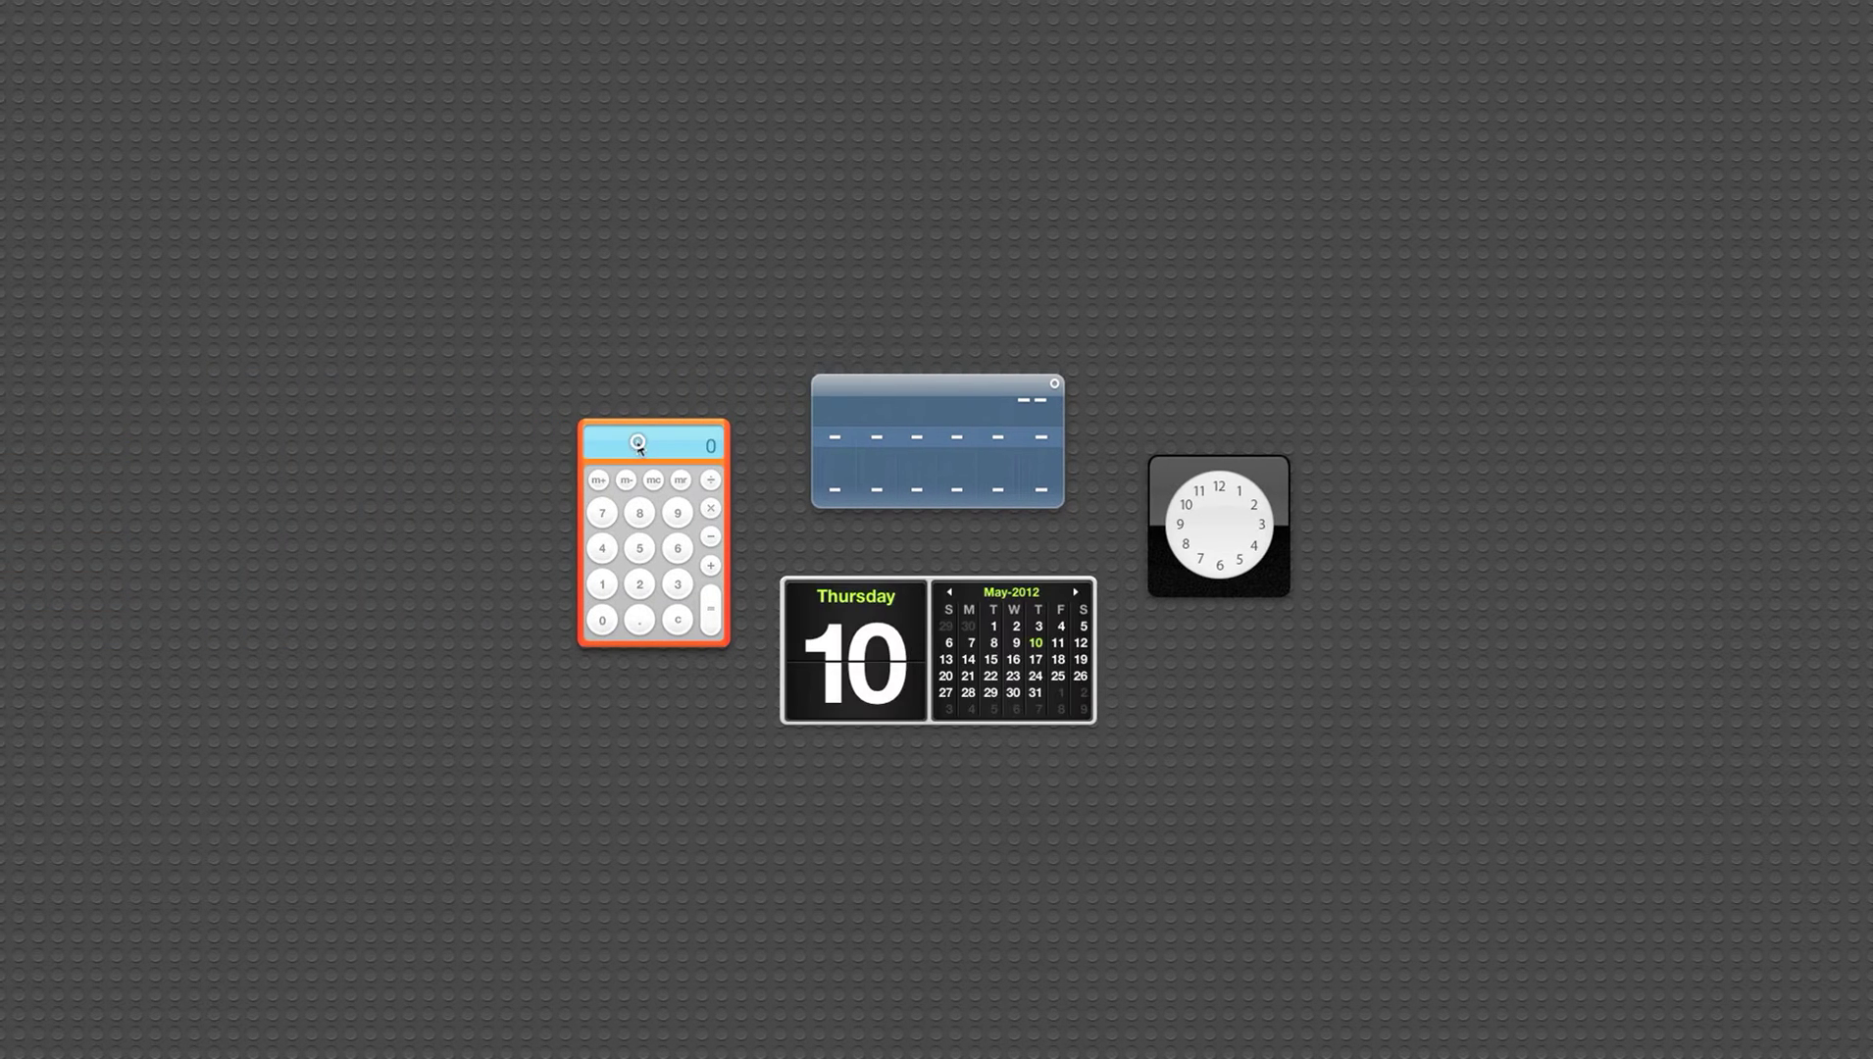
click(601, 552)
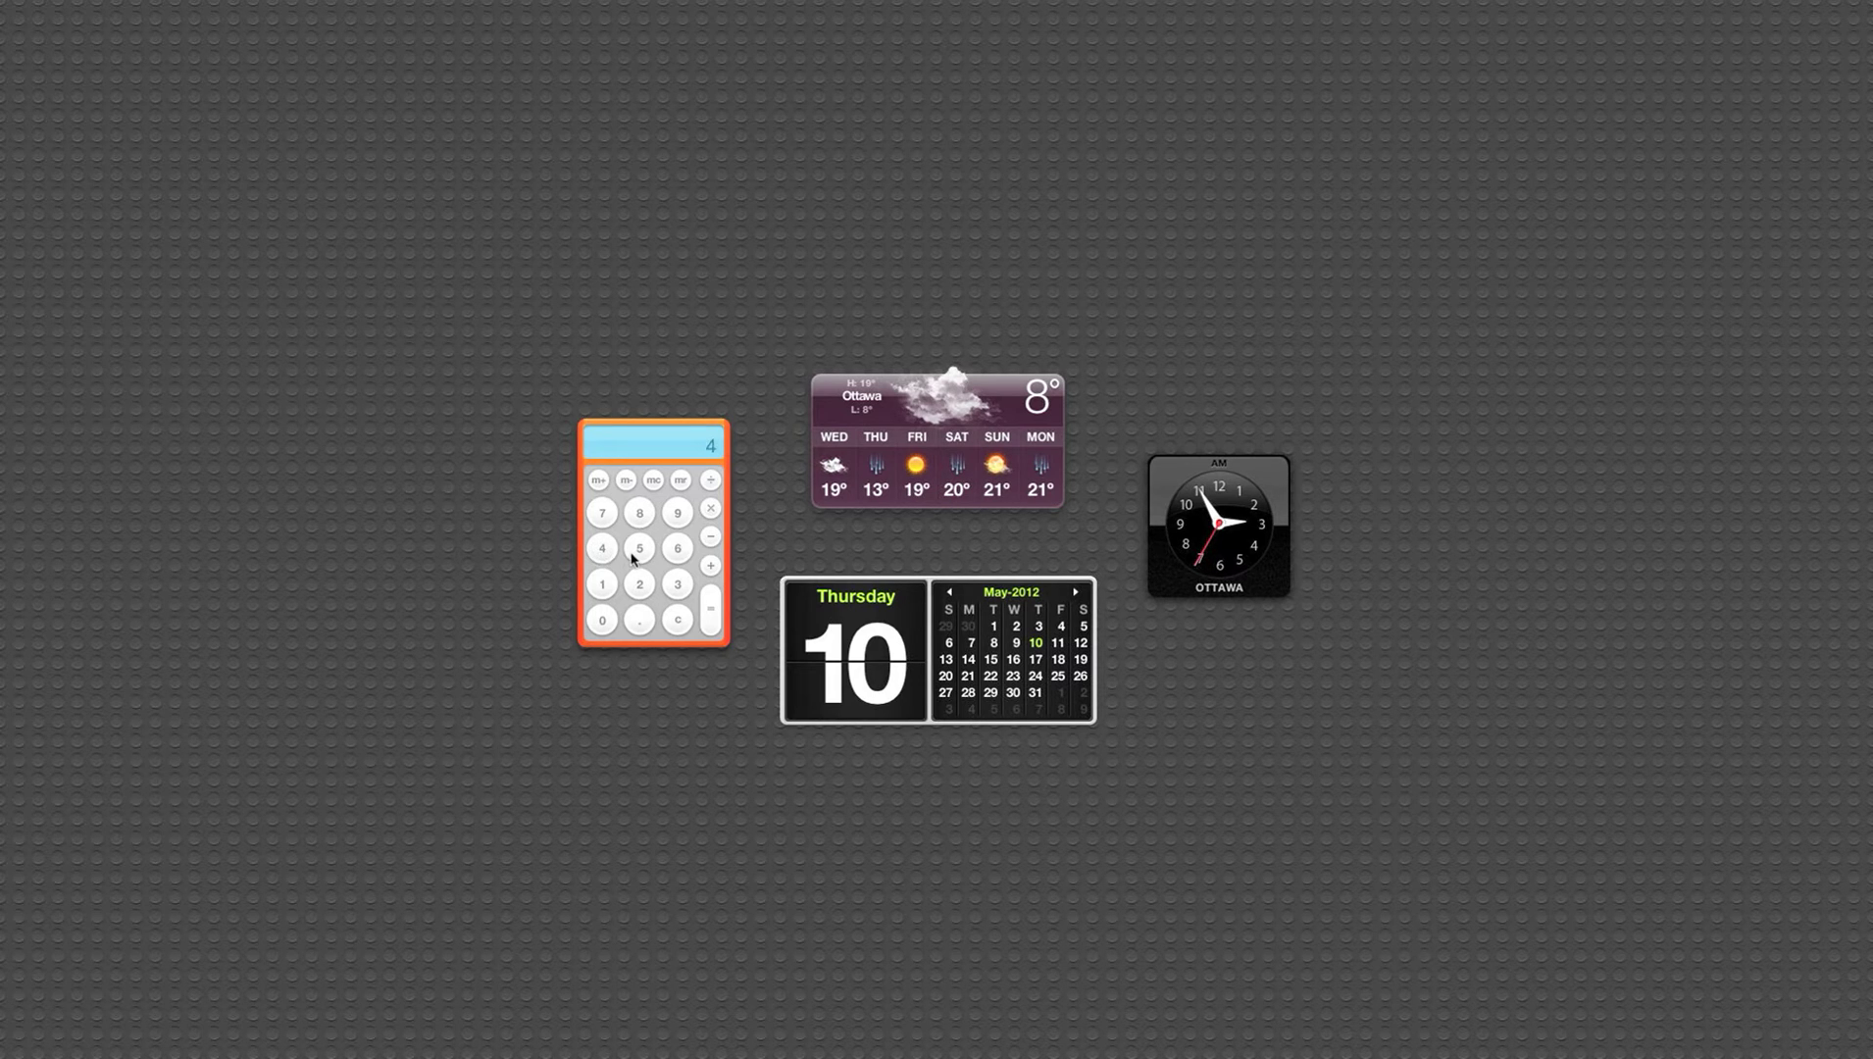
click(639, 549)
click(603, 621)
click(712, 486)
click(601, 585)
click(602, 620)
click(602, 620)
click(602, 620)
click(602, 620)
click(707, 633)
- Complete the width expression as game.score*0.045 and return to the scene
key(F12)
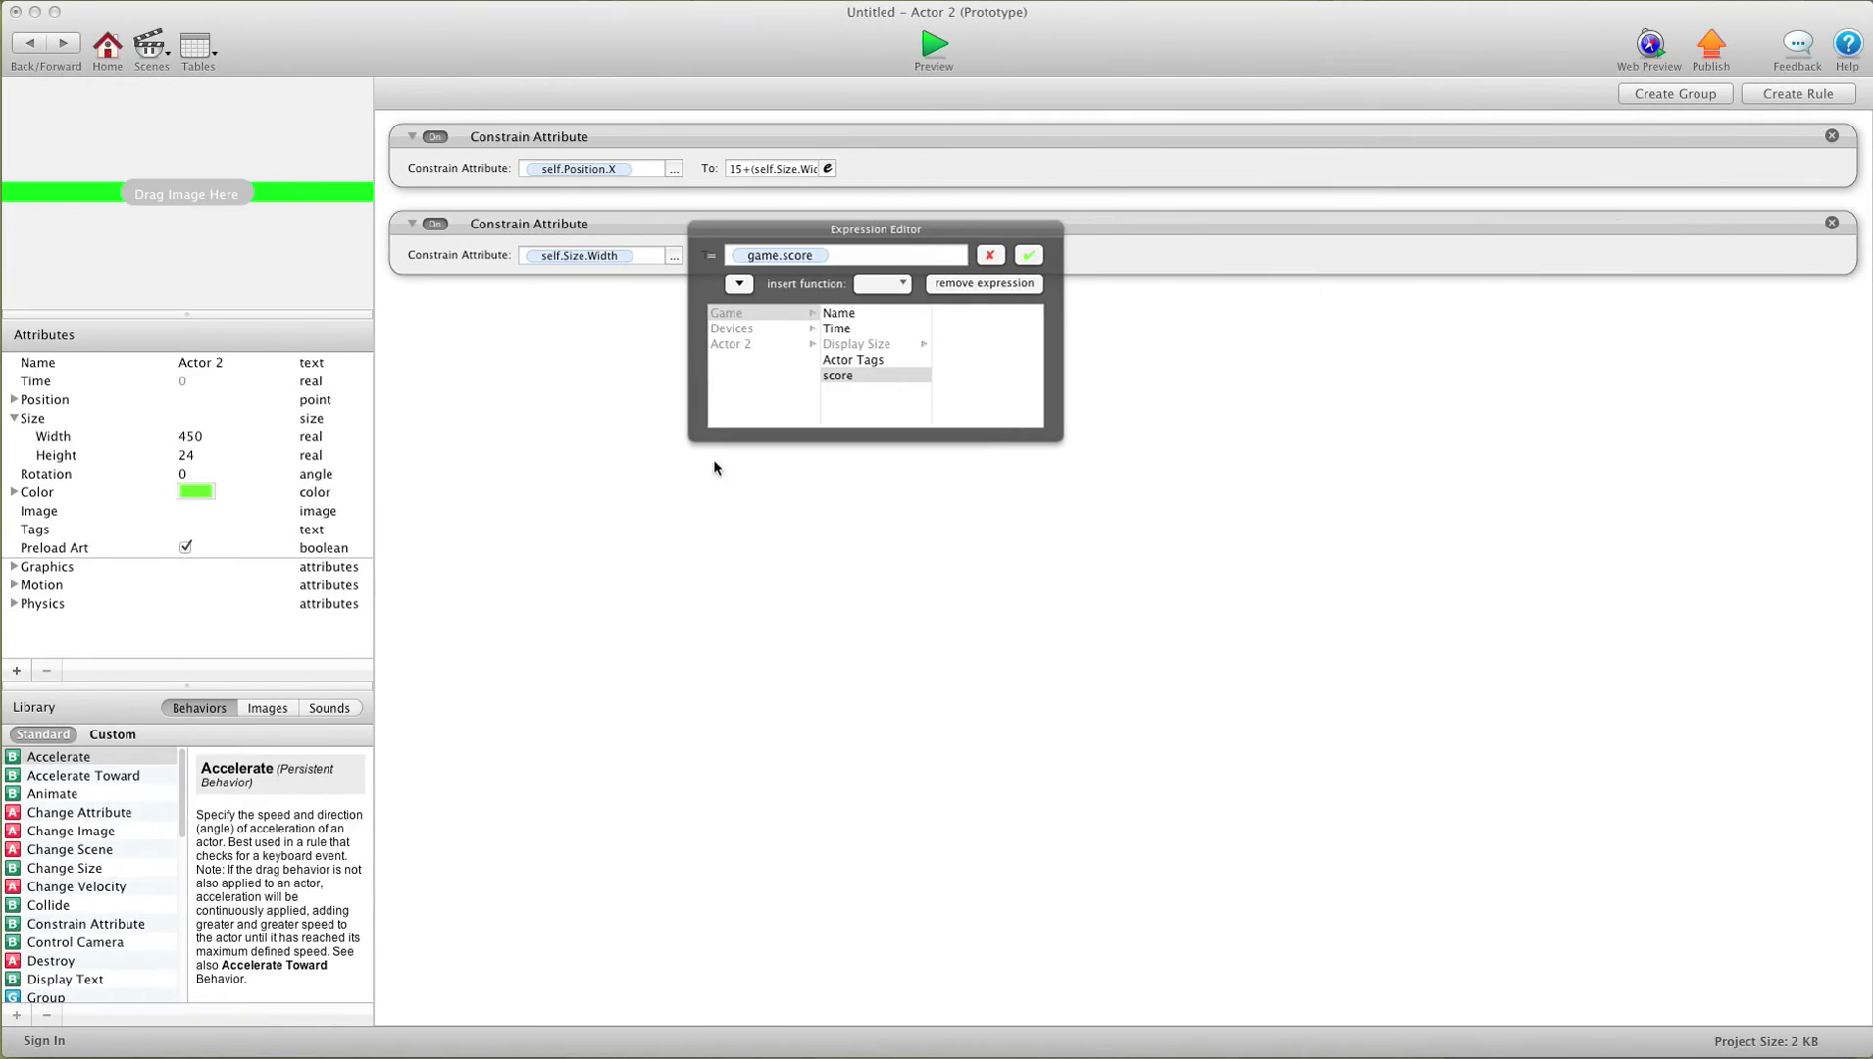
click(853, 255)
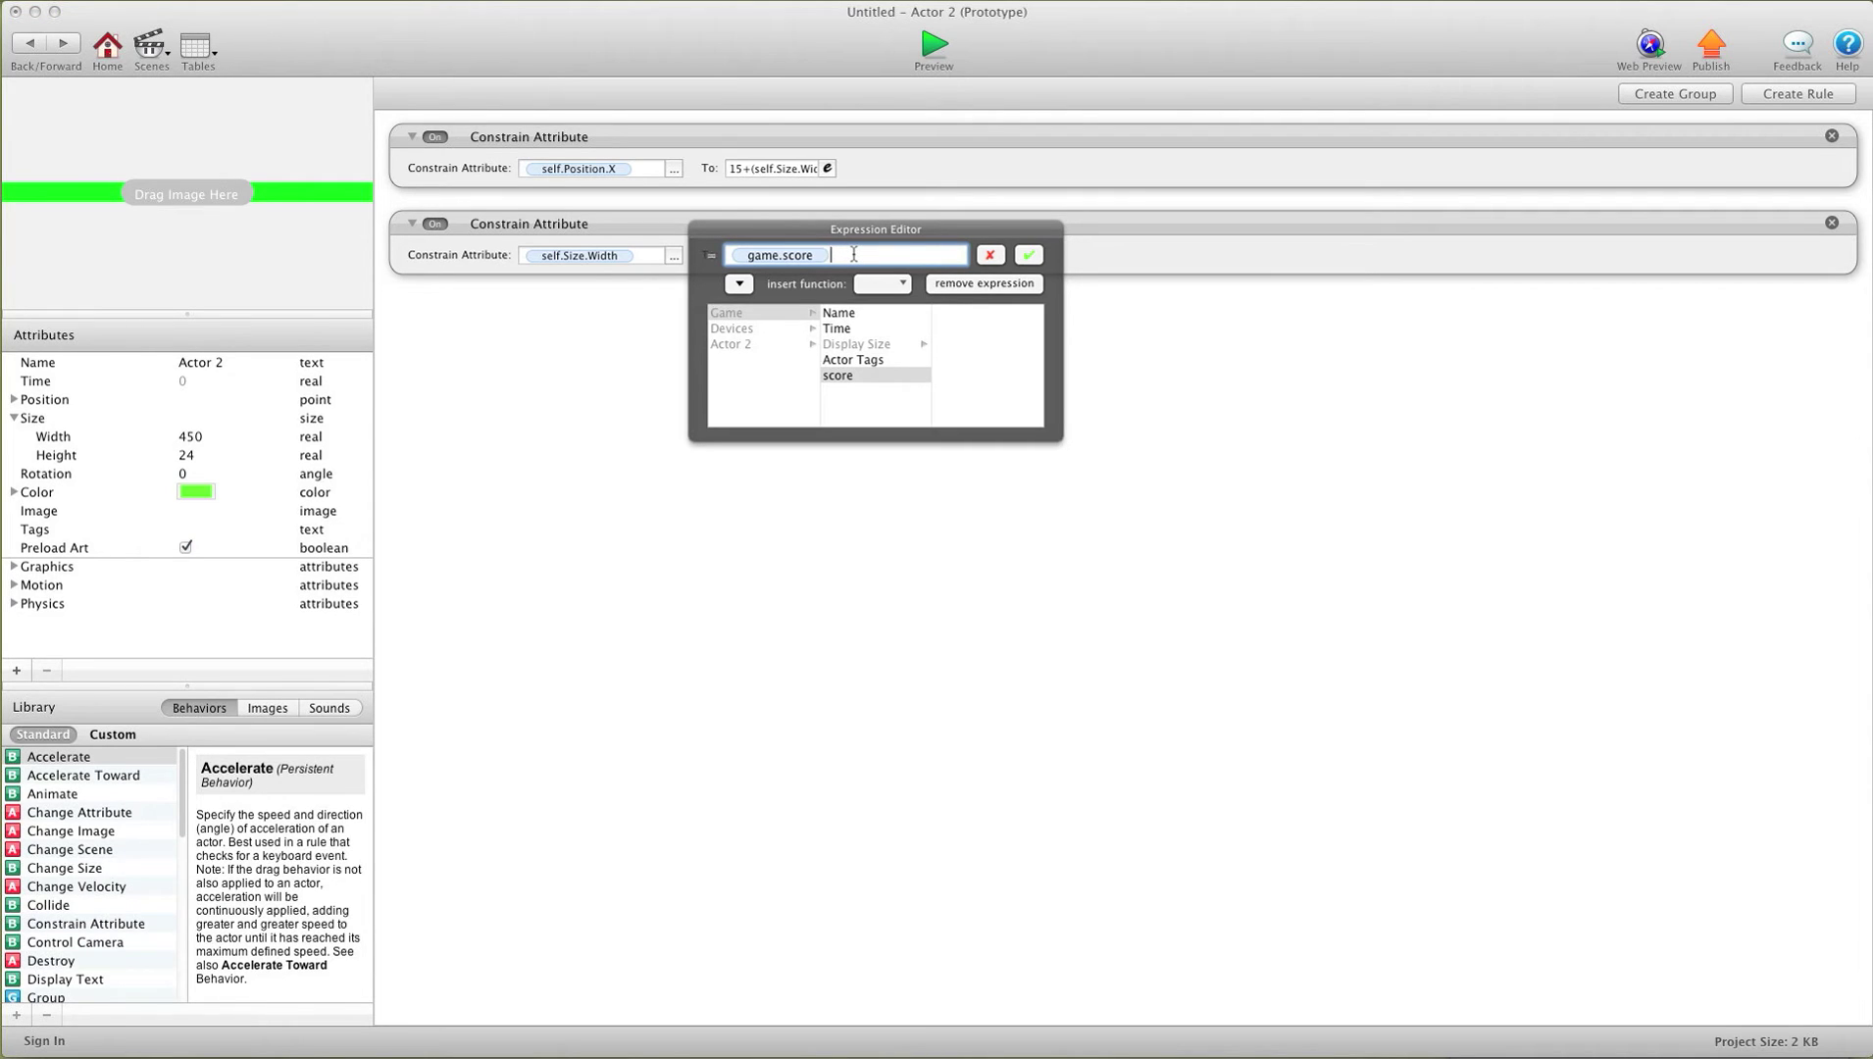
text(*0.045)
click(1027, 255)
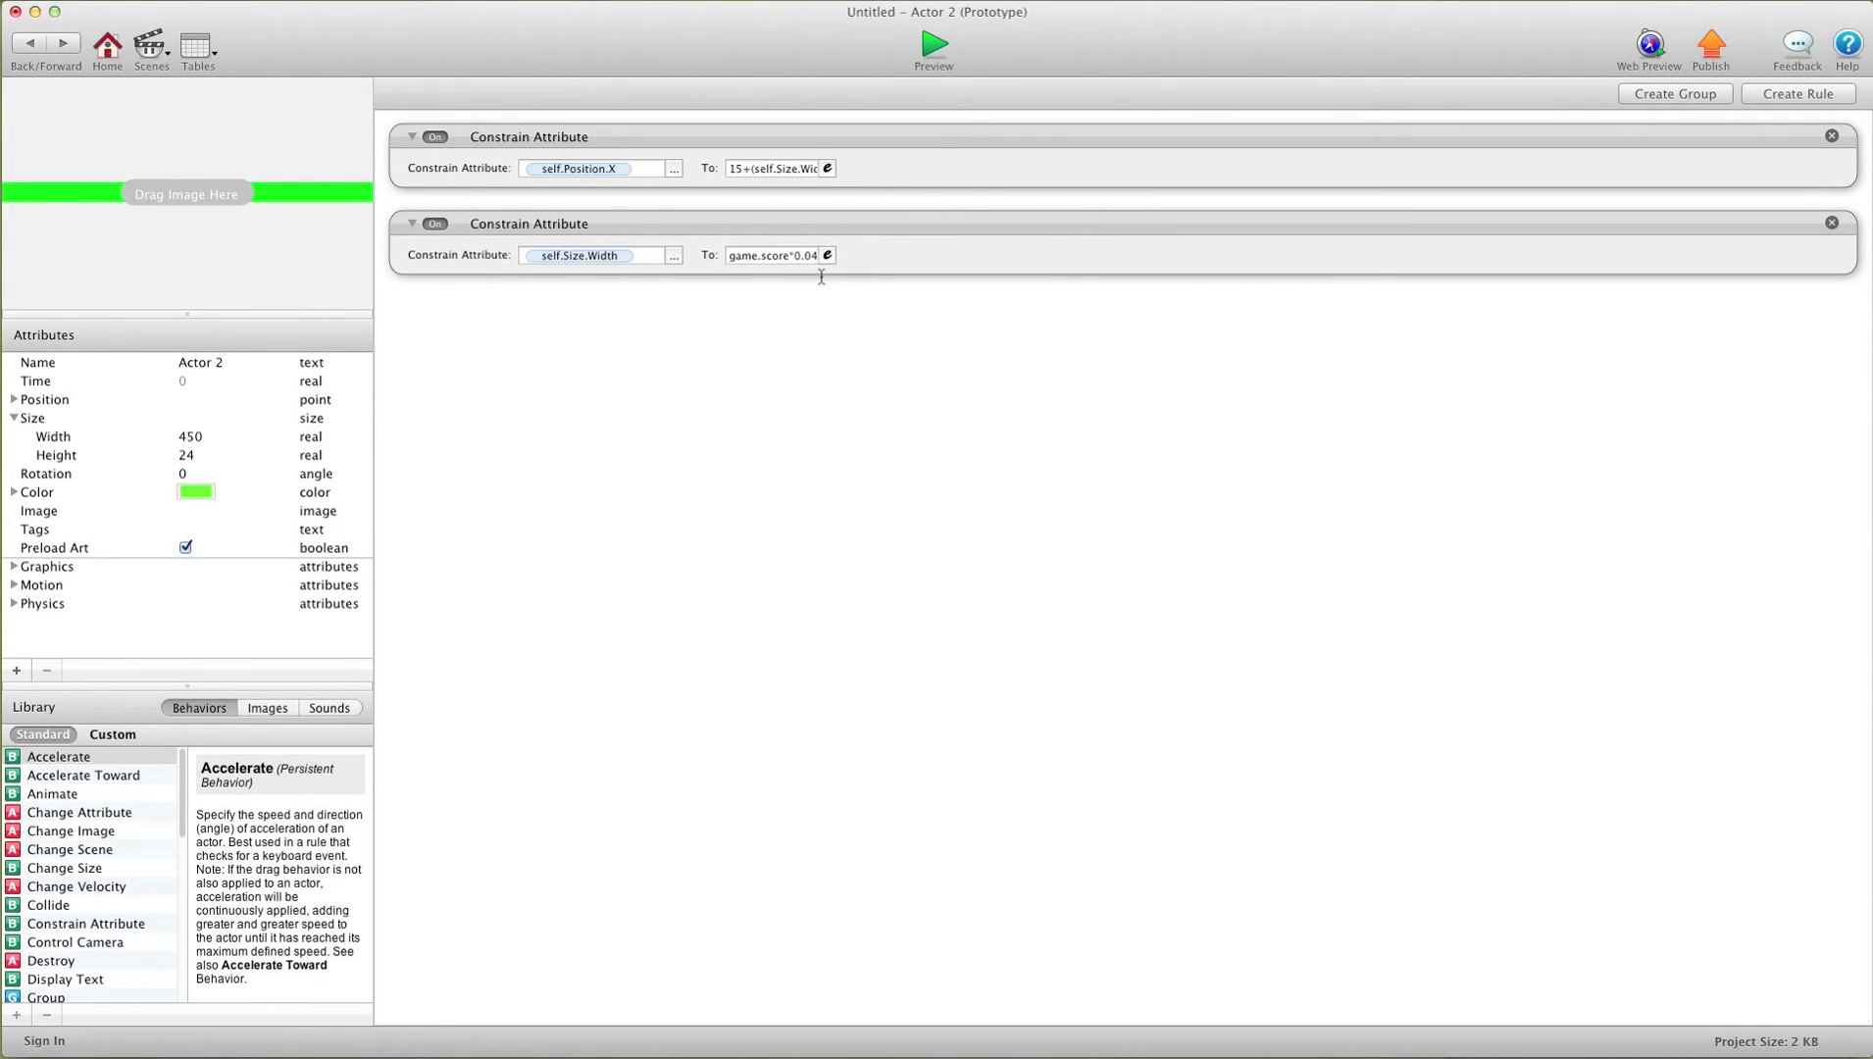
click(31, 44)
- Create Actor 3, place it in the scene and open its editor
click(19, 550)
drag(79, 267, 1142, 624)
double_click(47, 280)
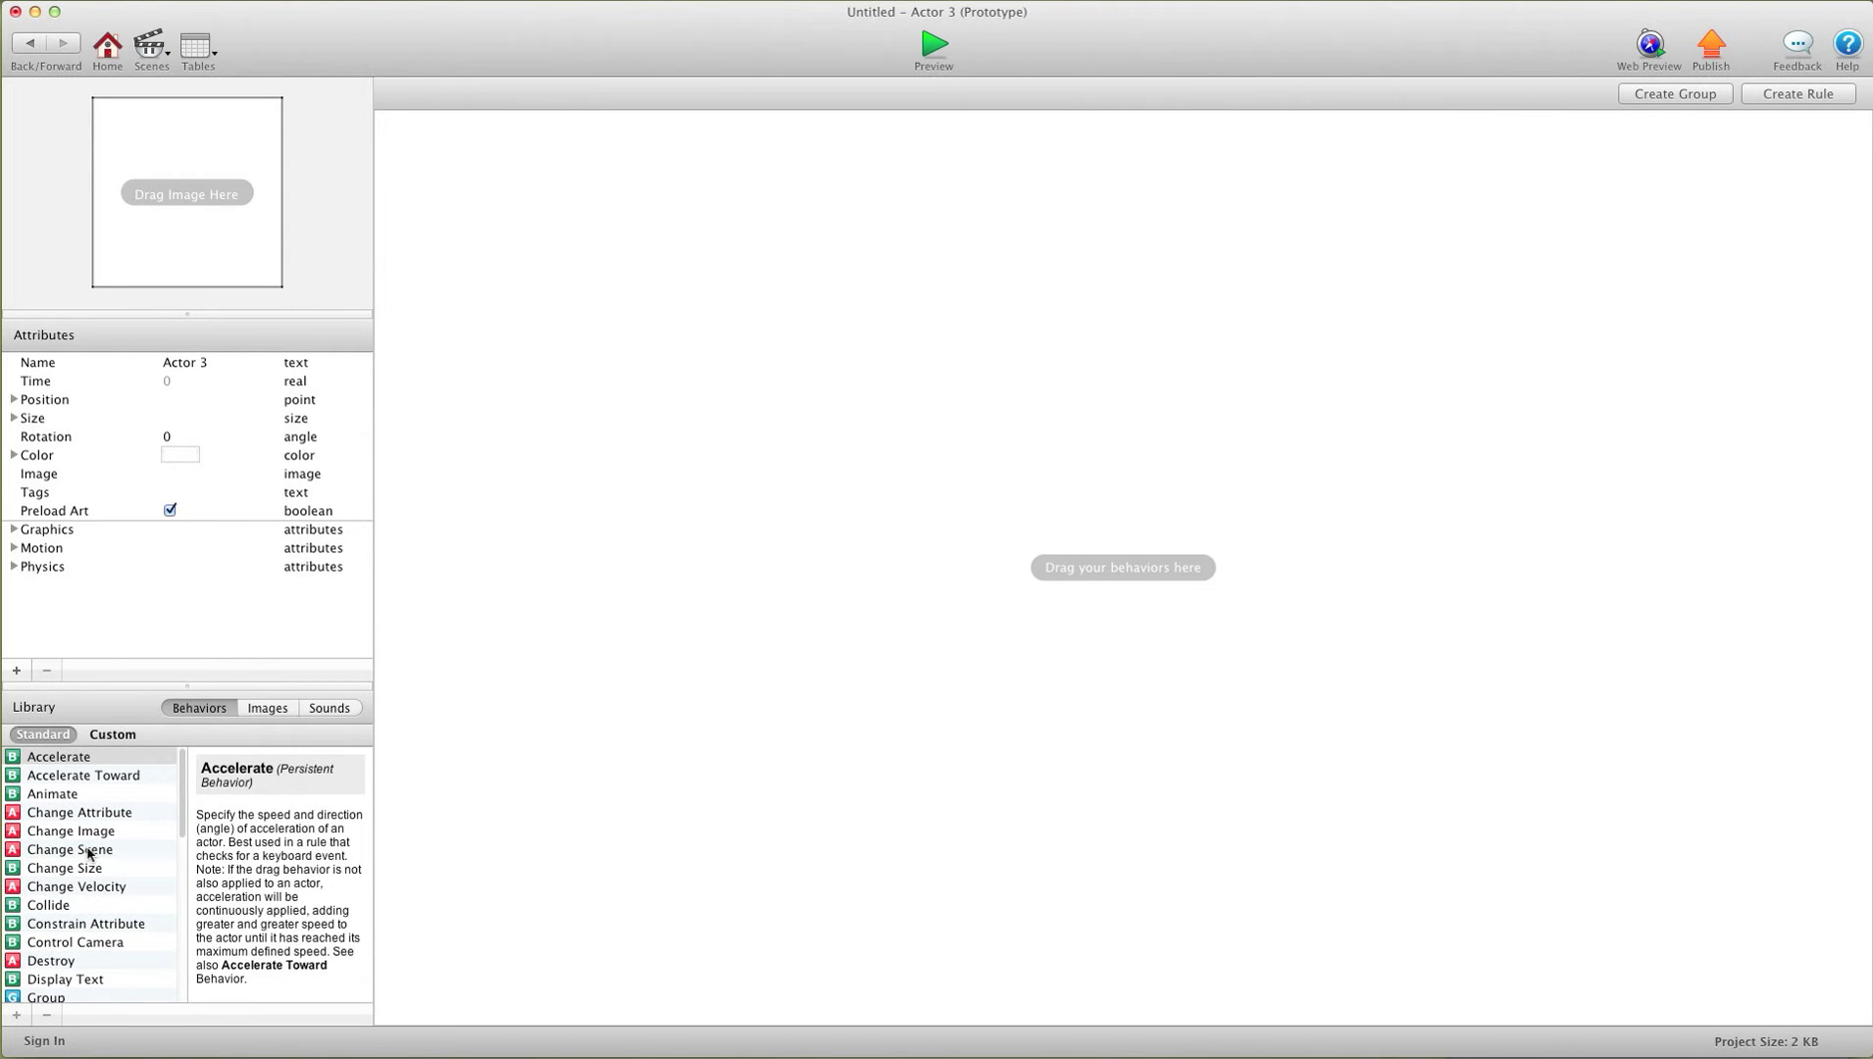
- Add a Display Text behavior showing game.score in light green
drag(64, 979, 728, 382)
click(755, 168)
click(459, 196)
click(451, 224)
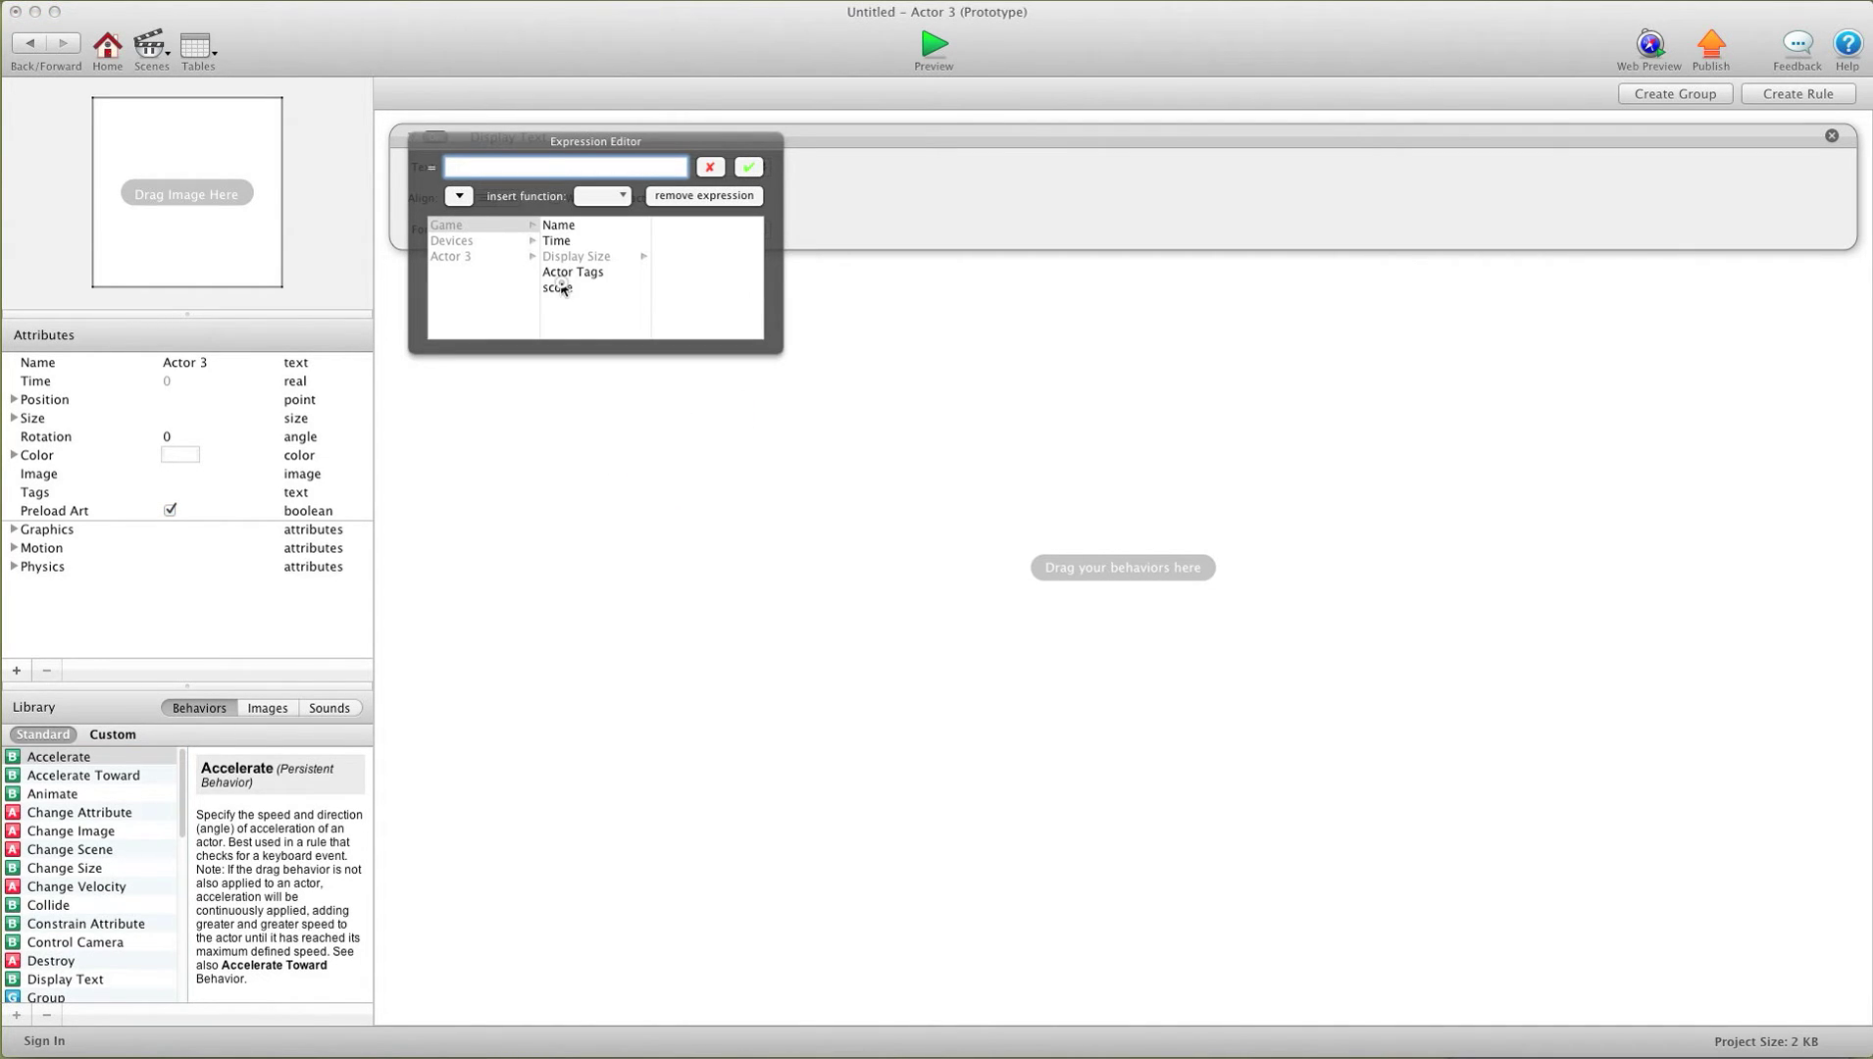
click(559, 287)
click(748, 167)
click(750, 230)
click(466, 584)
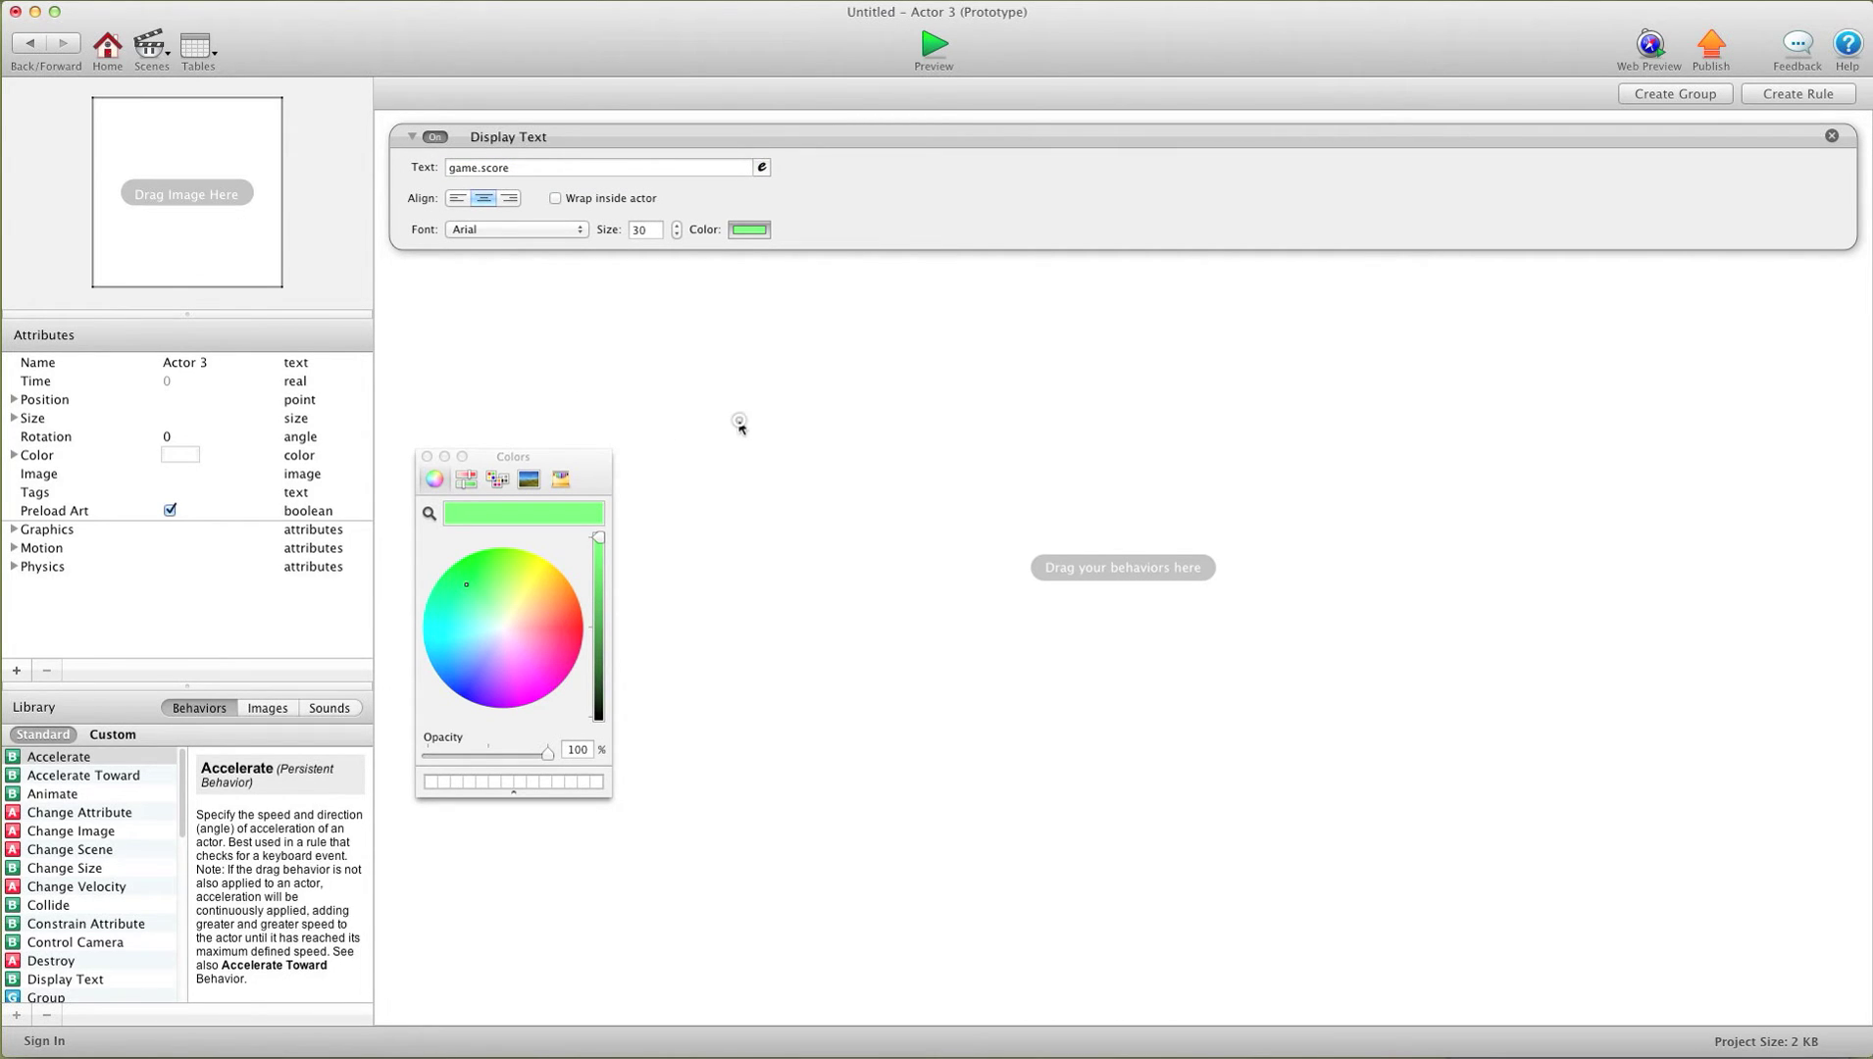
- Create a rule on Actor 3 triggered when touch is pressed
click(426, 456)
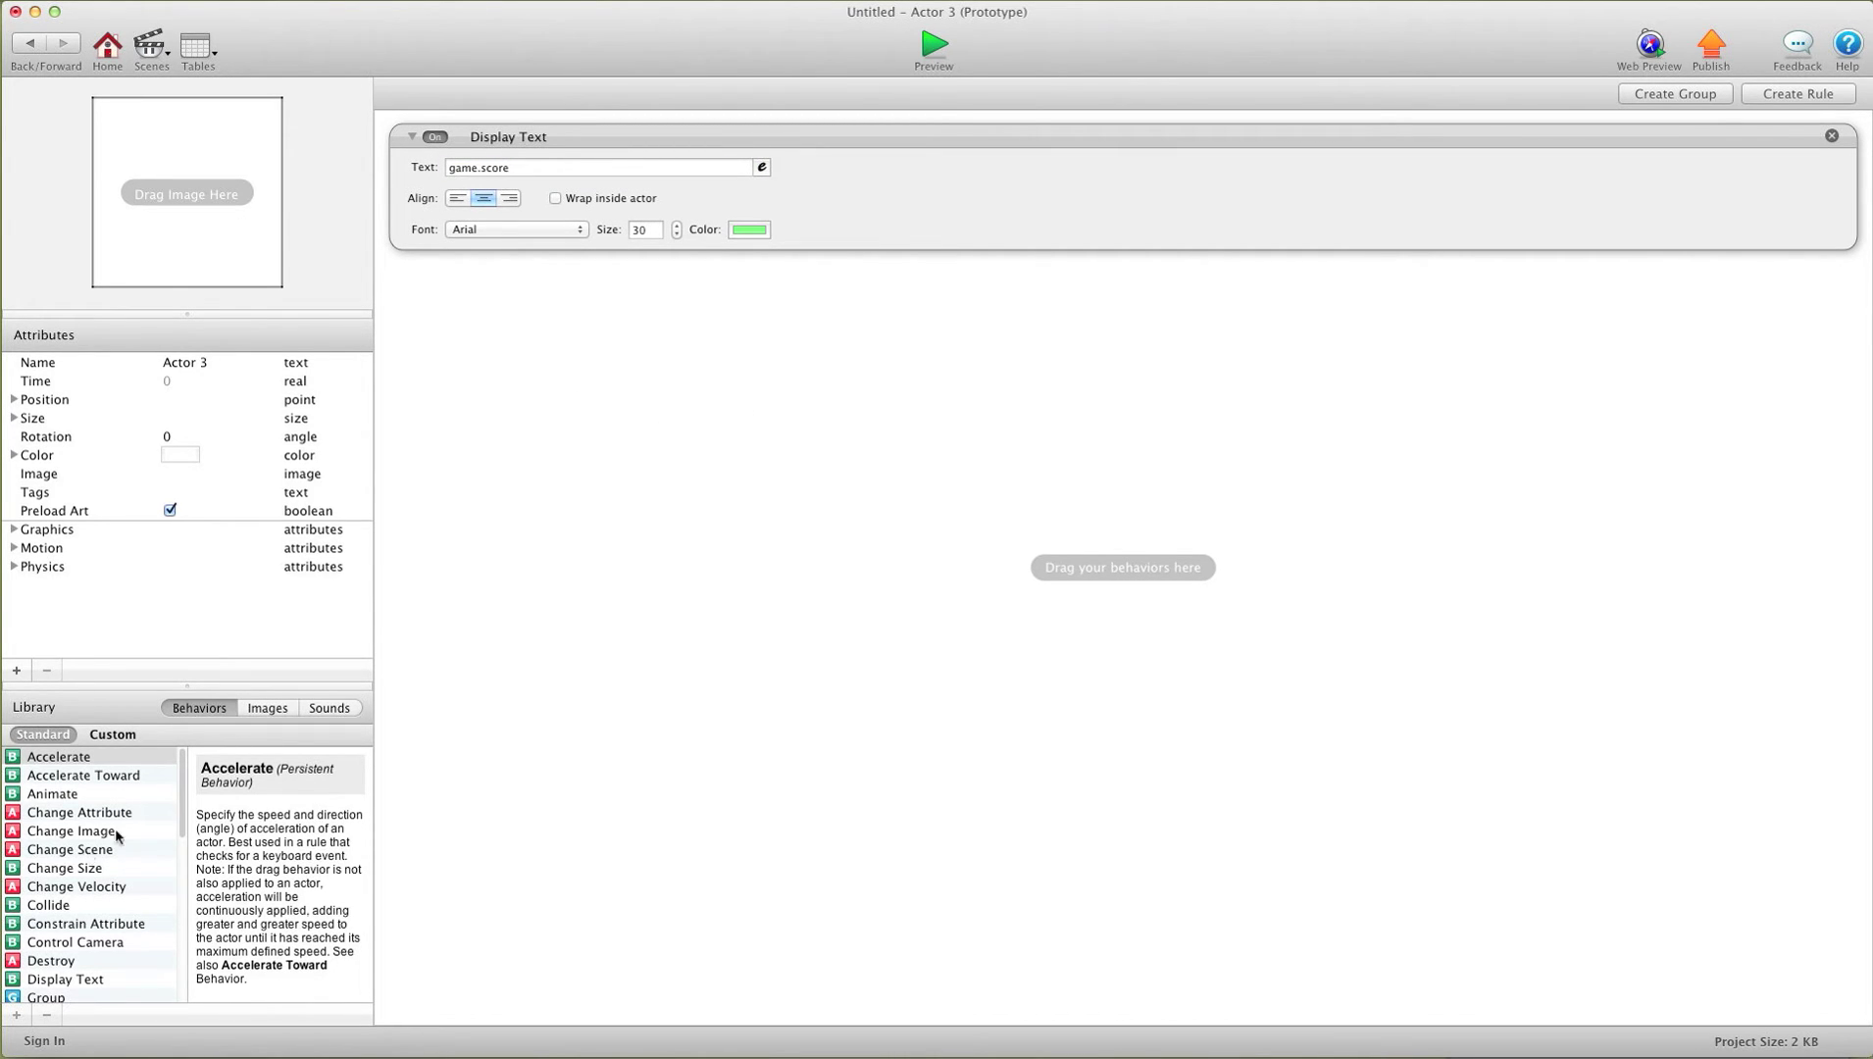
click(1773, 98)
click(618, 334)
click(608, 346)
click(78, 814)
- Add a Change Attribute setting game.score to game.score+random(200,1200)
drag(344, 718, 719, 443)
click(679, 444)
click(689, 463)
click(799, 524)
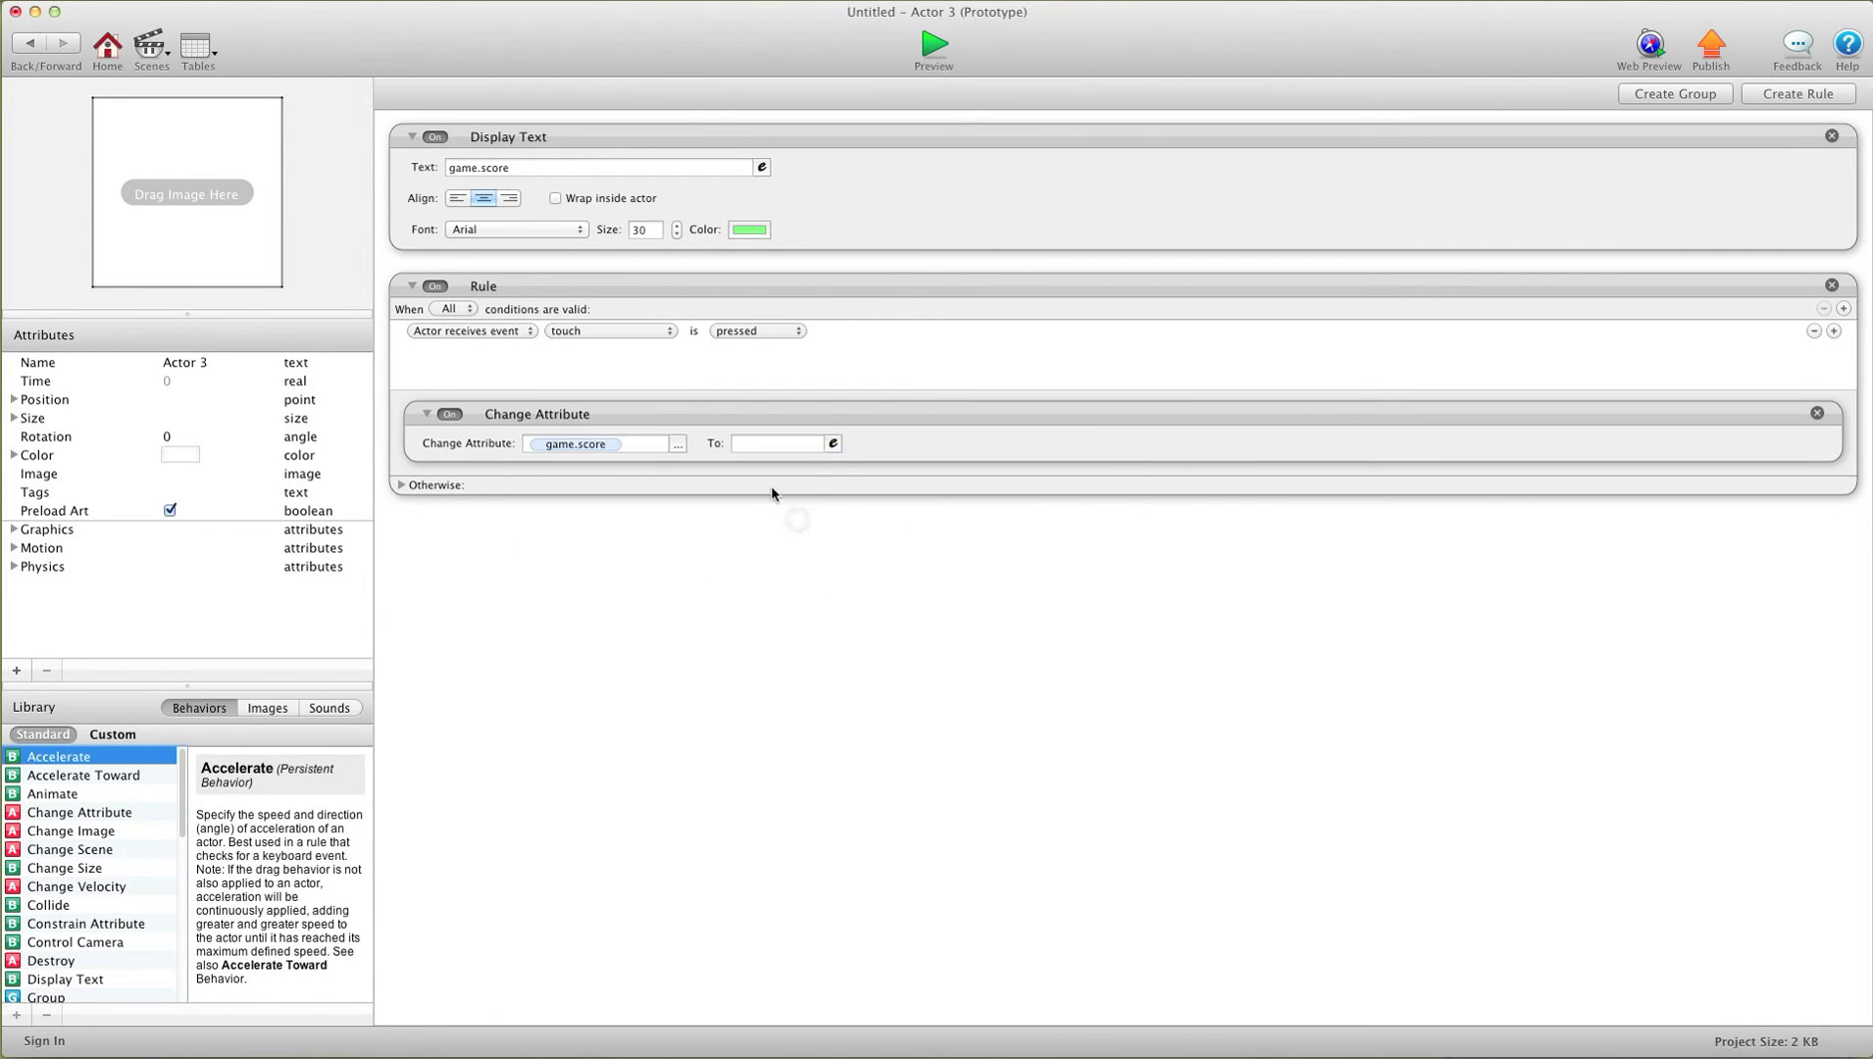
click(832, 443)
click(747, 471)
click(733, 501)
click(845, 564)
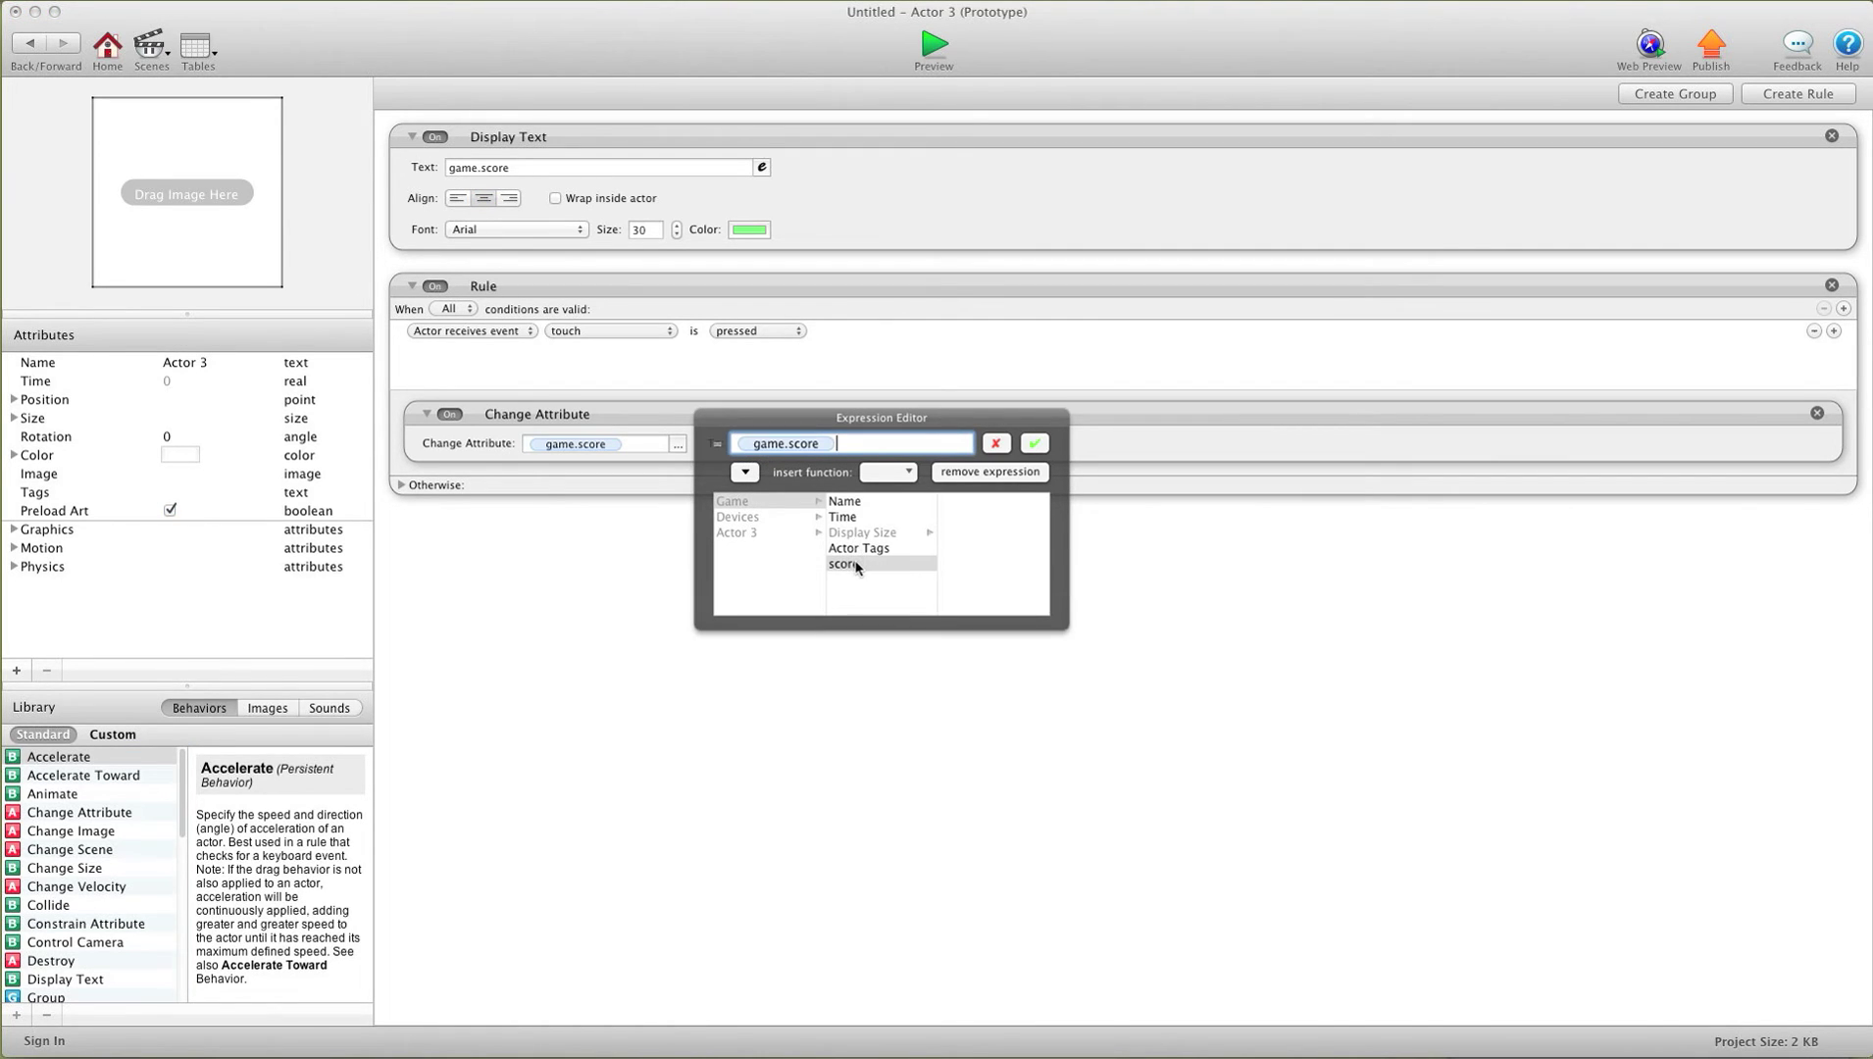
text(+random(200,1200)
- Confirm the random score increase, then preview and add points with the score button
click(1034, 443)
click(934, 45)
click(968, 503)
click(968, 503)
click(967, 503)
click(968, 503)
click(968, 503)
click(969, 507)
click(969, 507)
click(969, 507)
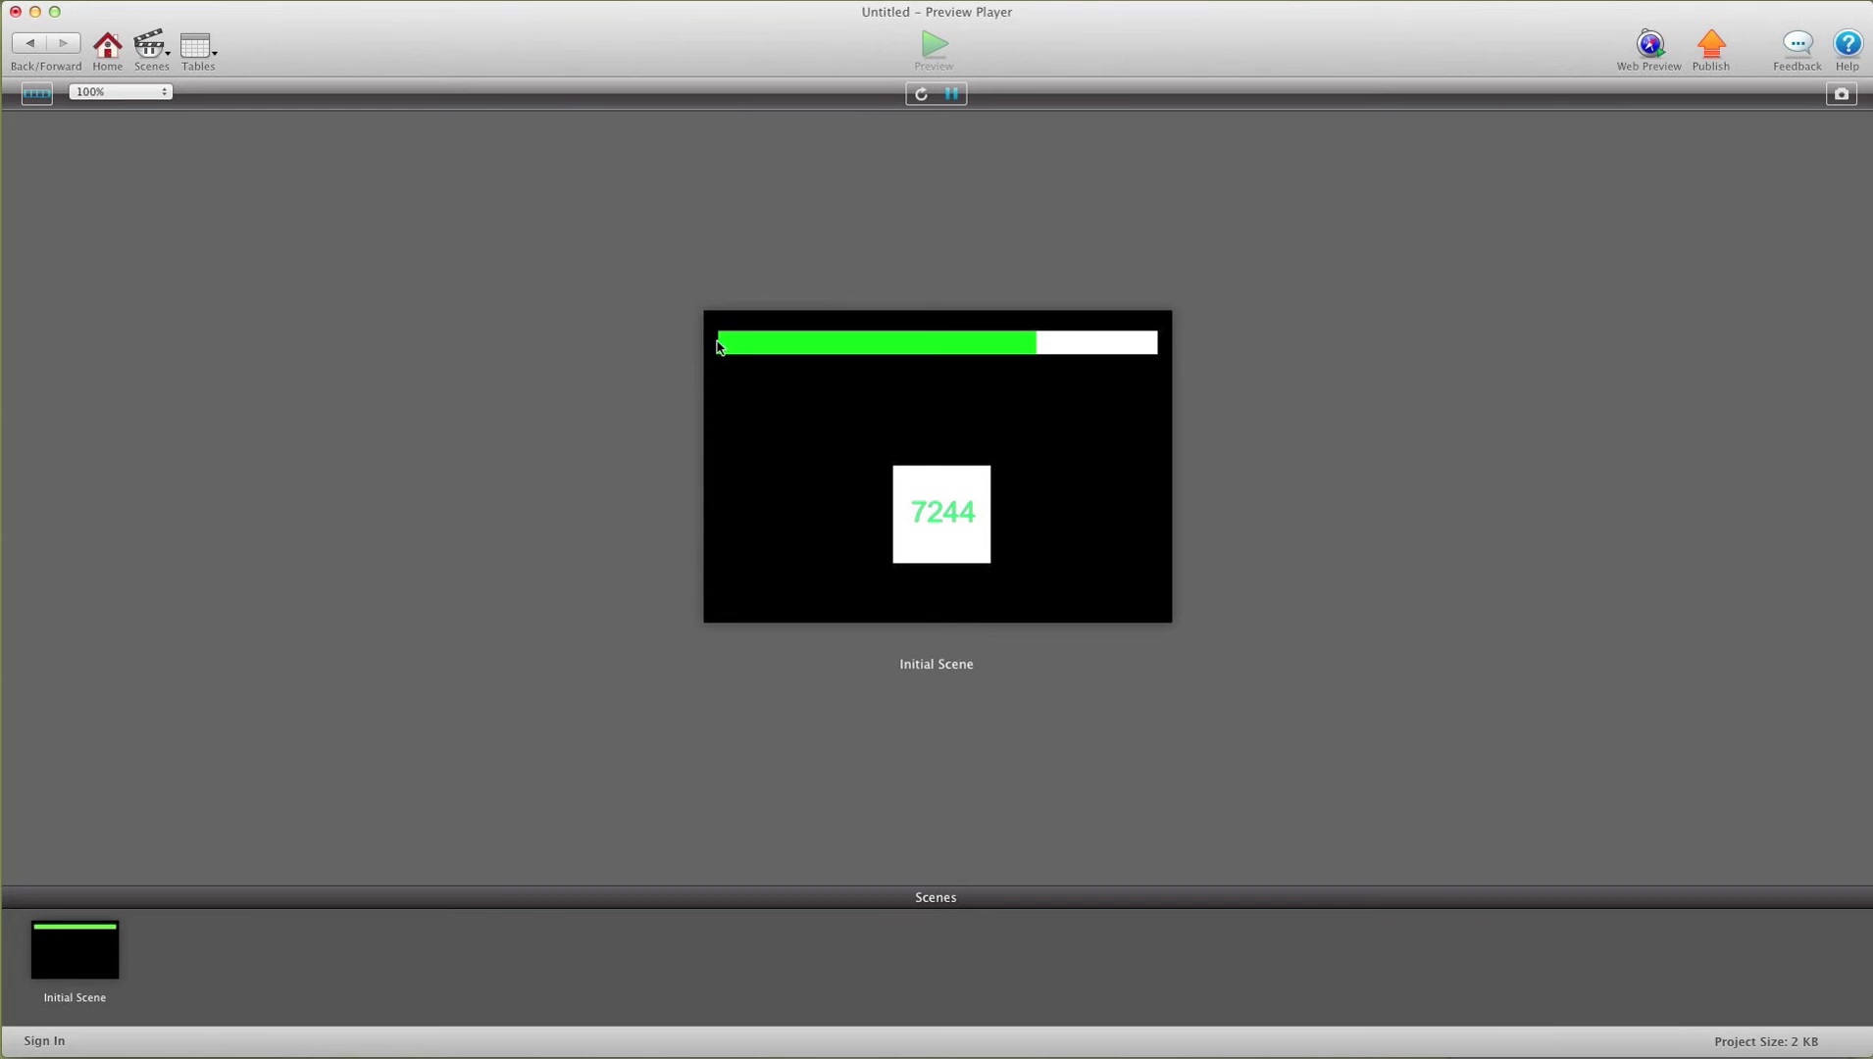
- Push the score to 13120, with the bar overrunning its track, then return to the scene
click(937, 524)
click(937, 526)
click(938, 527)
click(938, 527)
click(937, 528)
click(938, 526)
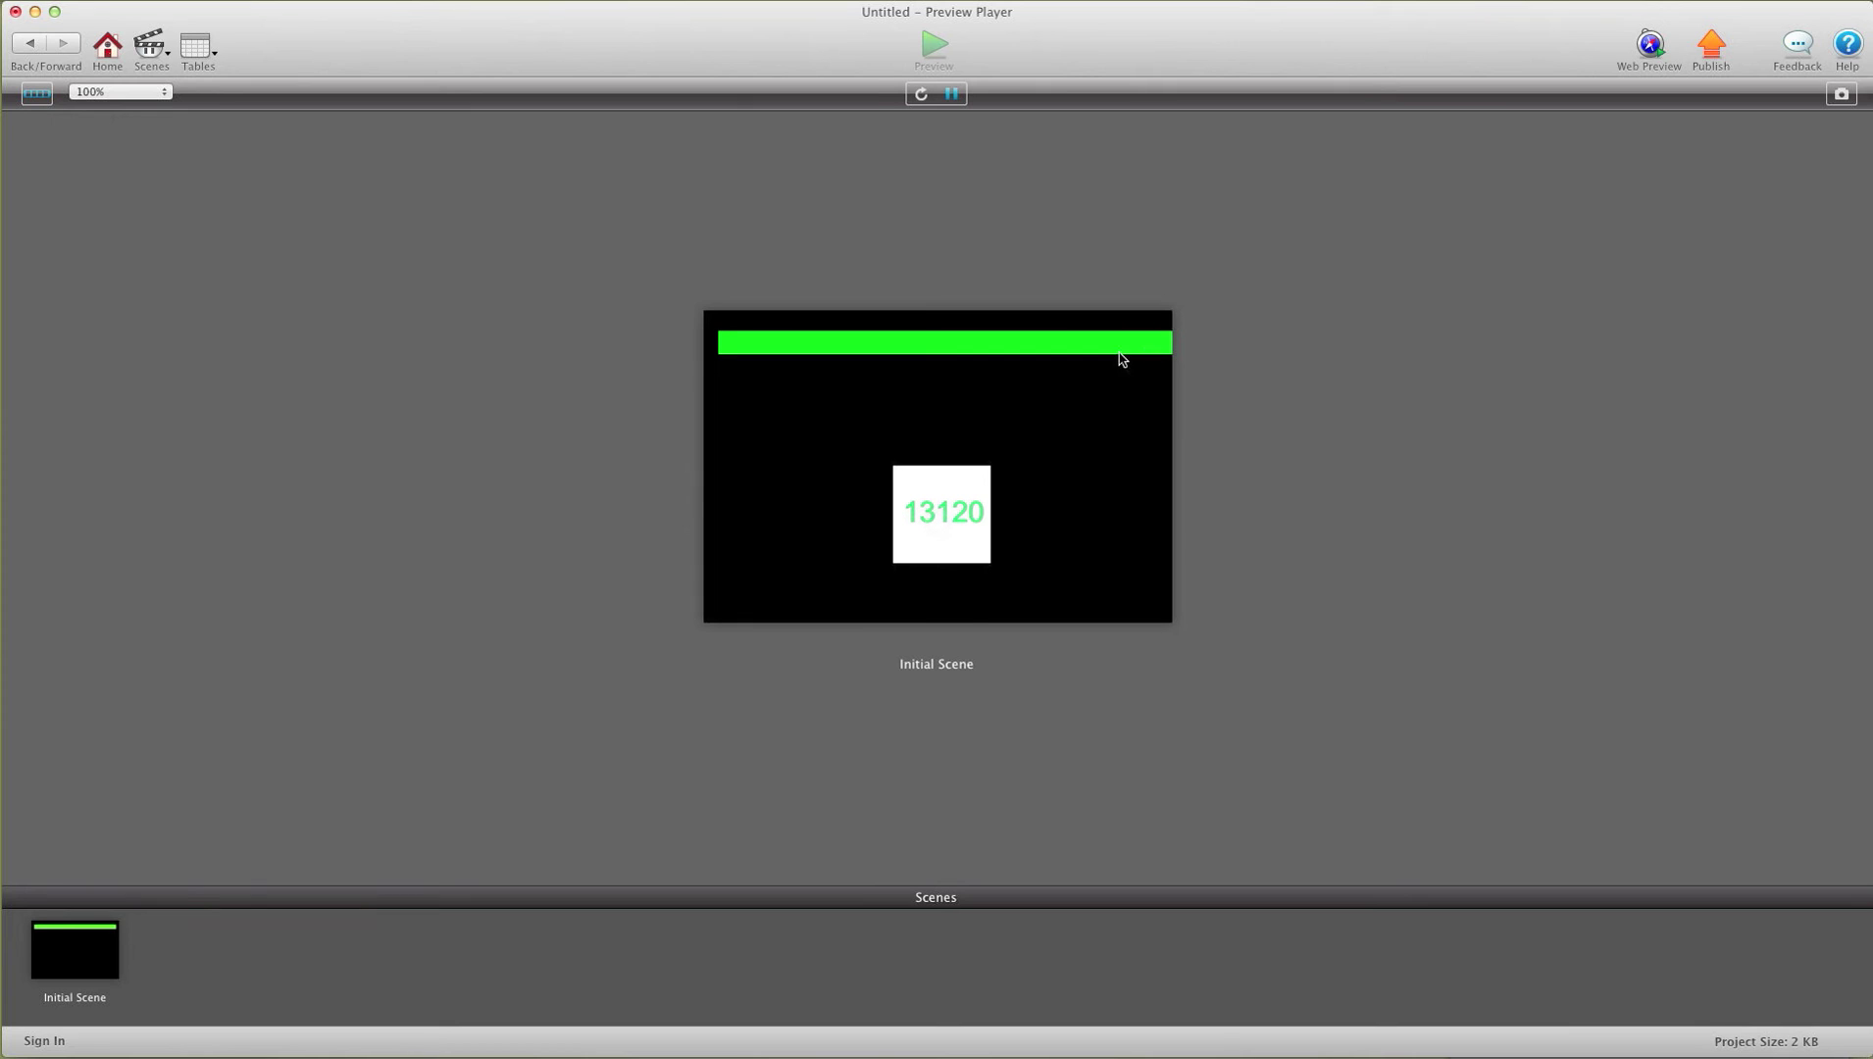
click(20, 43)
click(20, 43)
double_click(240, 155)
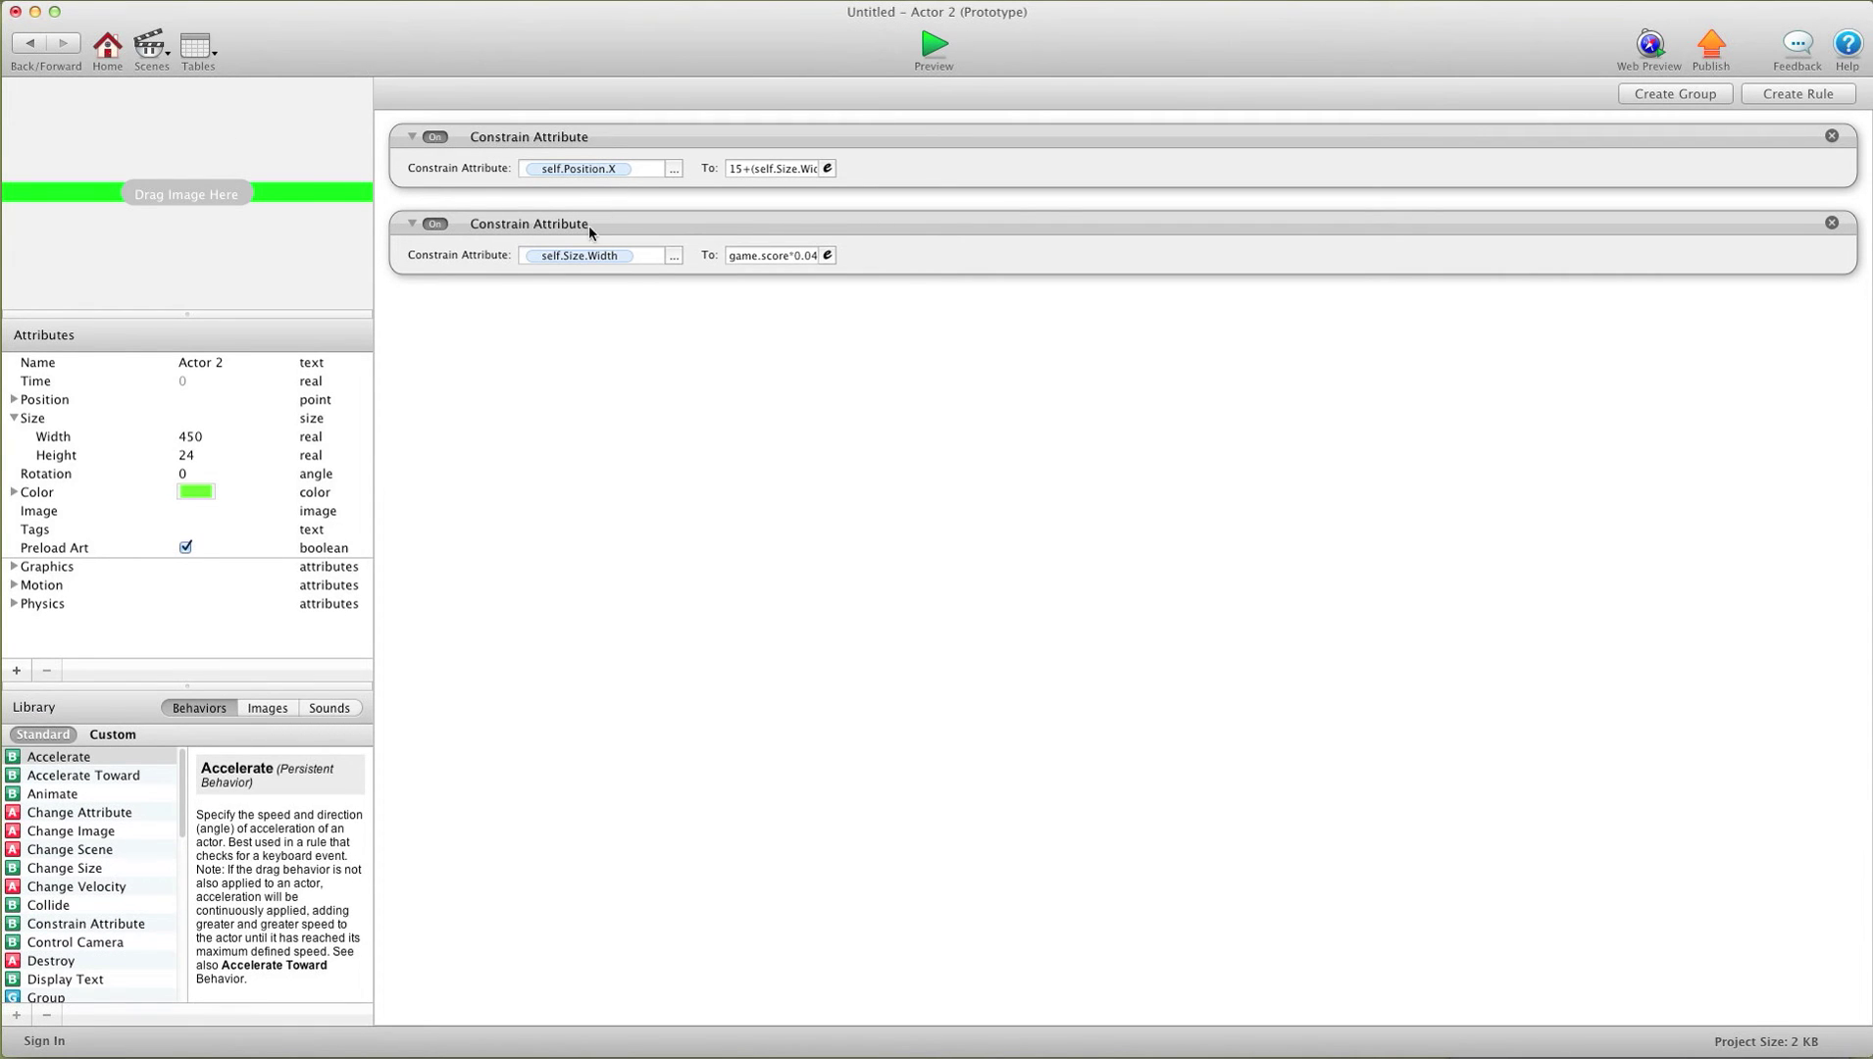
click(566, 226)
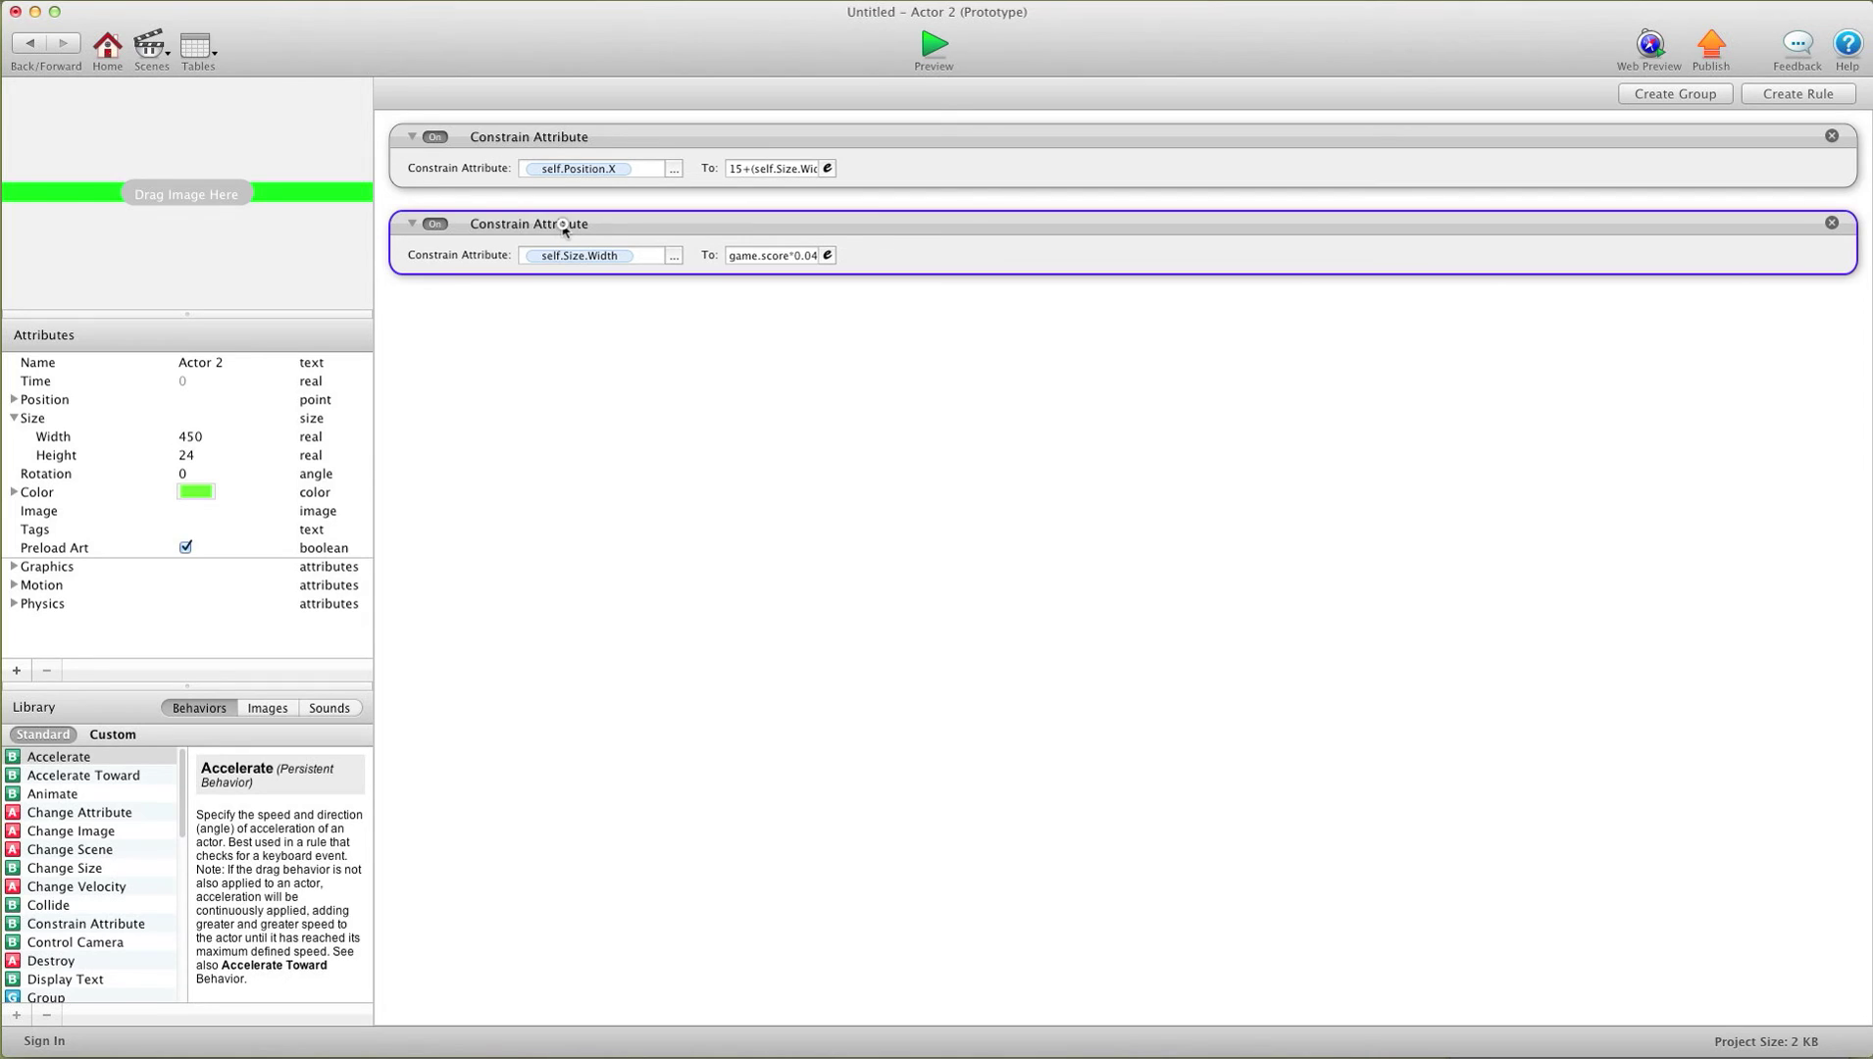
drag(564, 227, 574, 142)
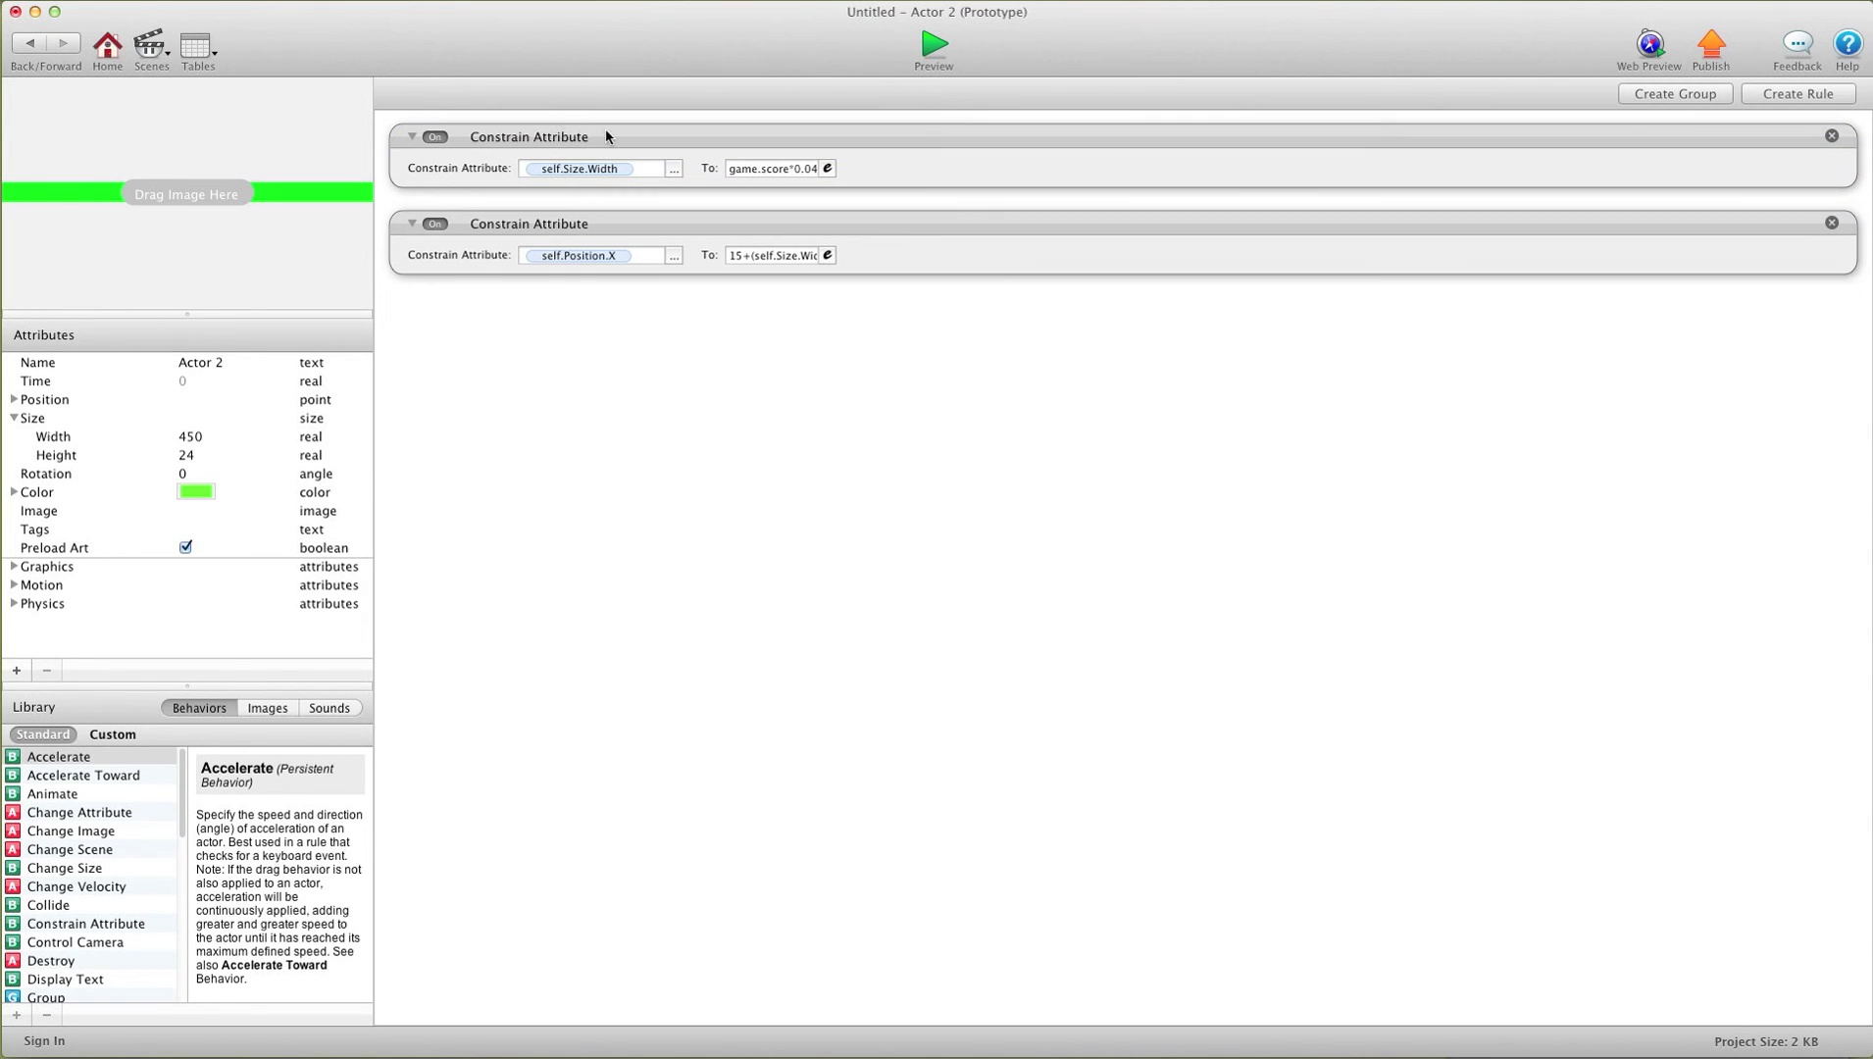
click(599, 228)
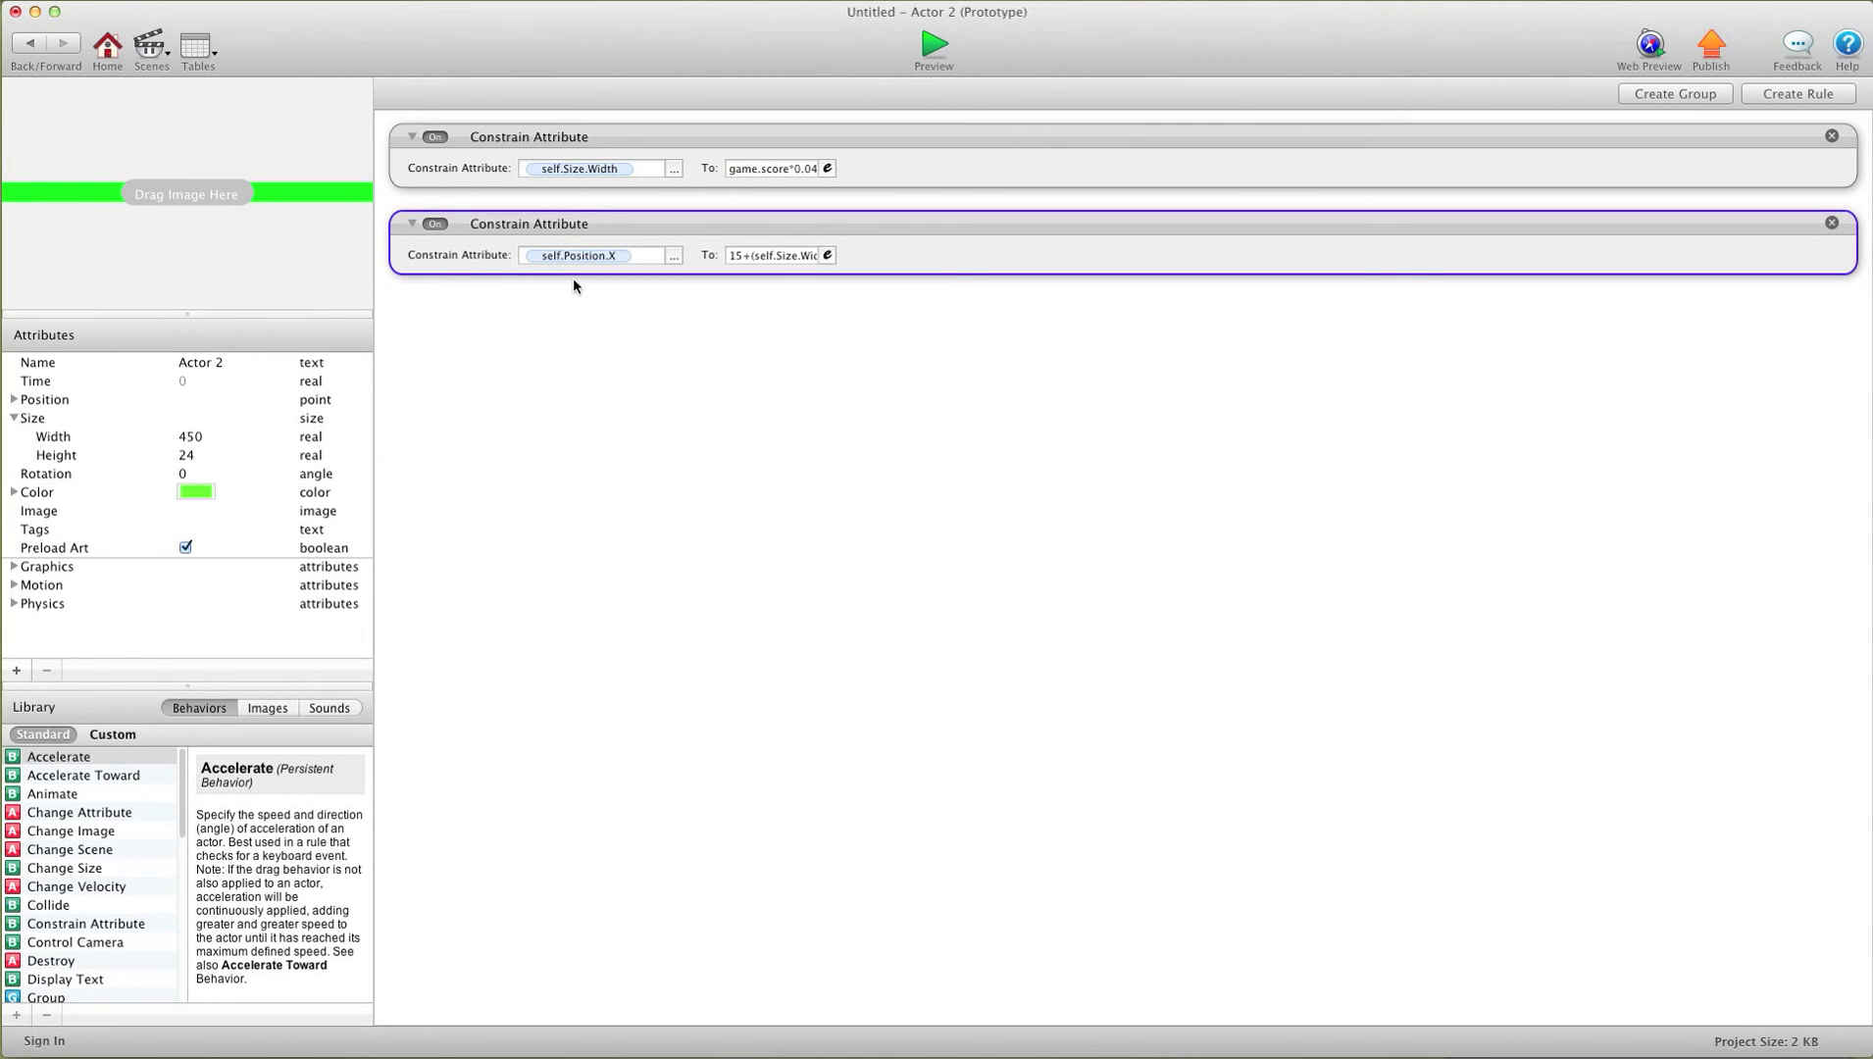
click(933, 44)
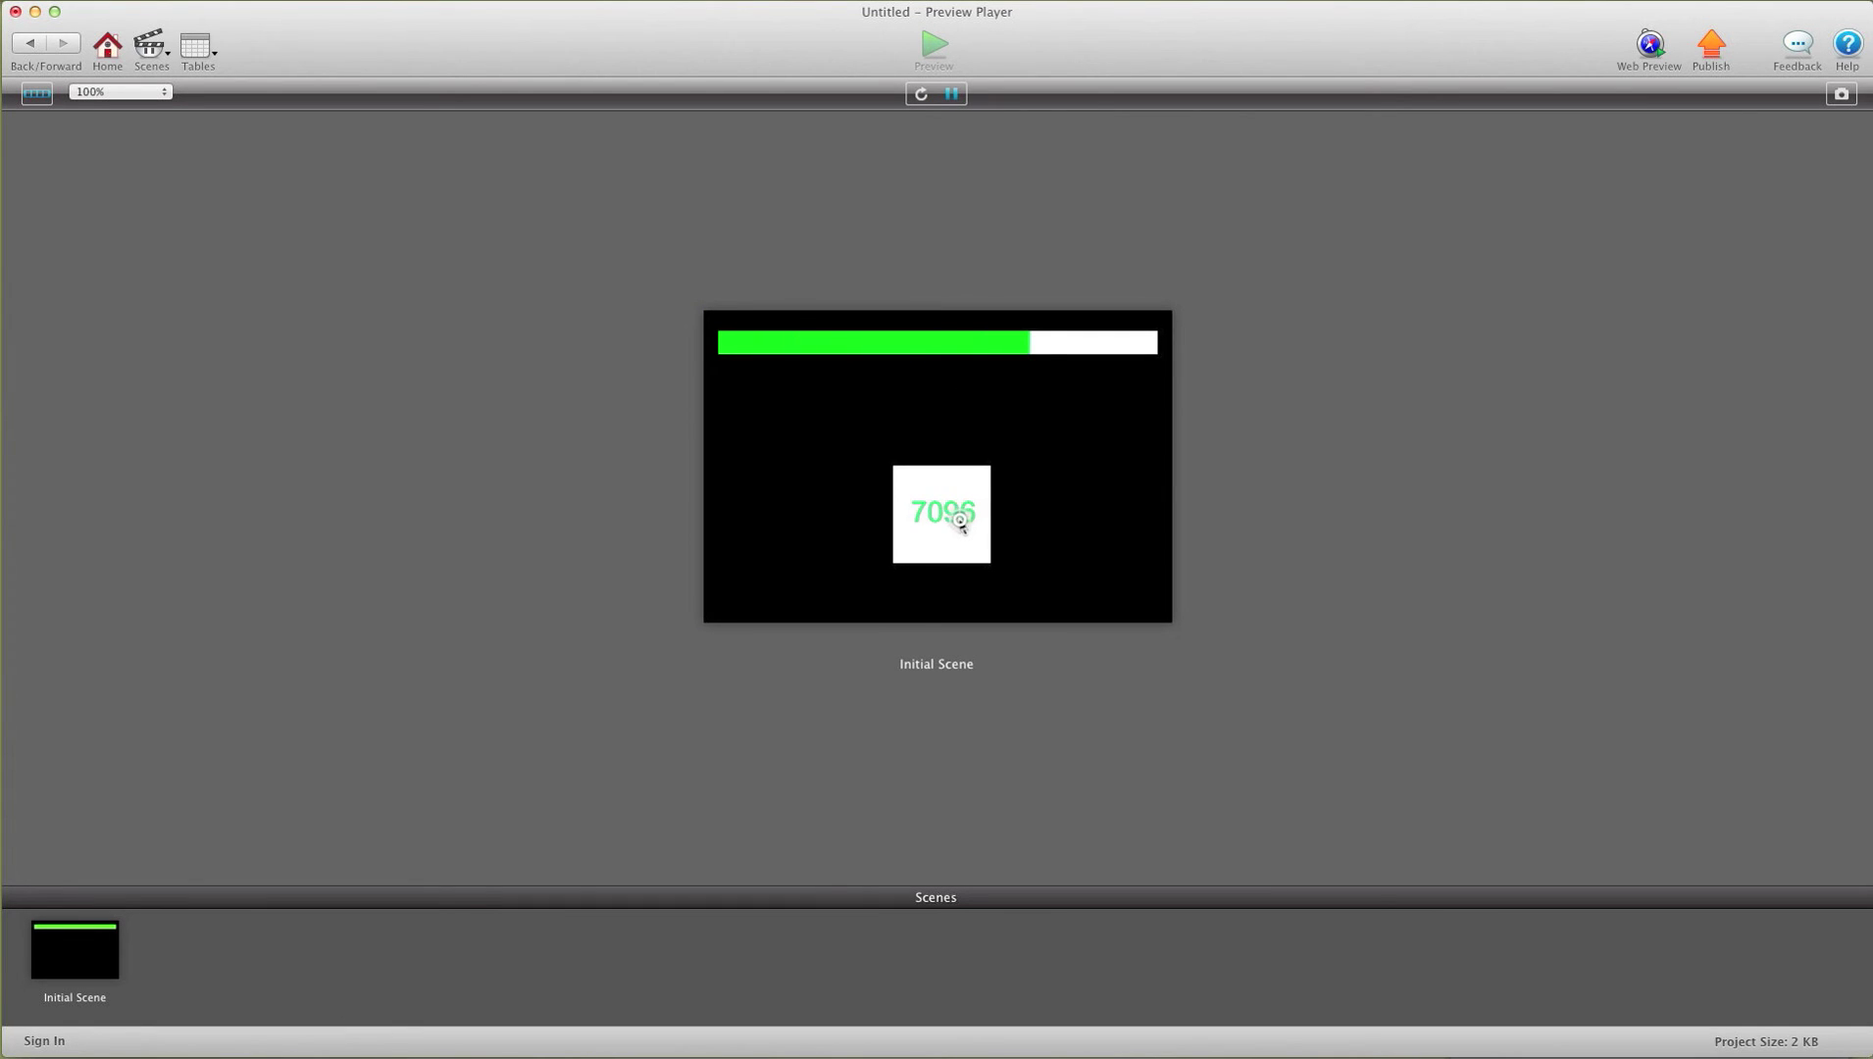
click(18, 49)
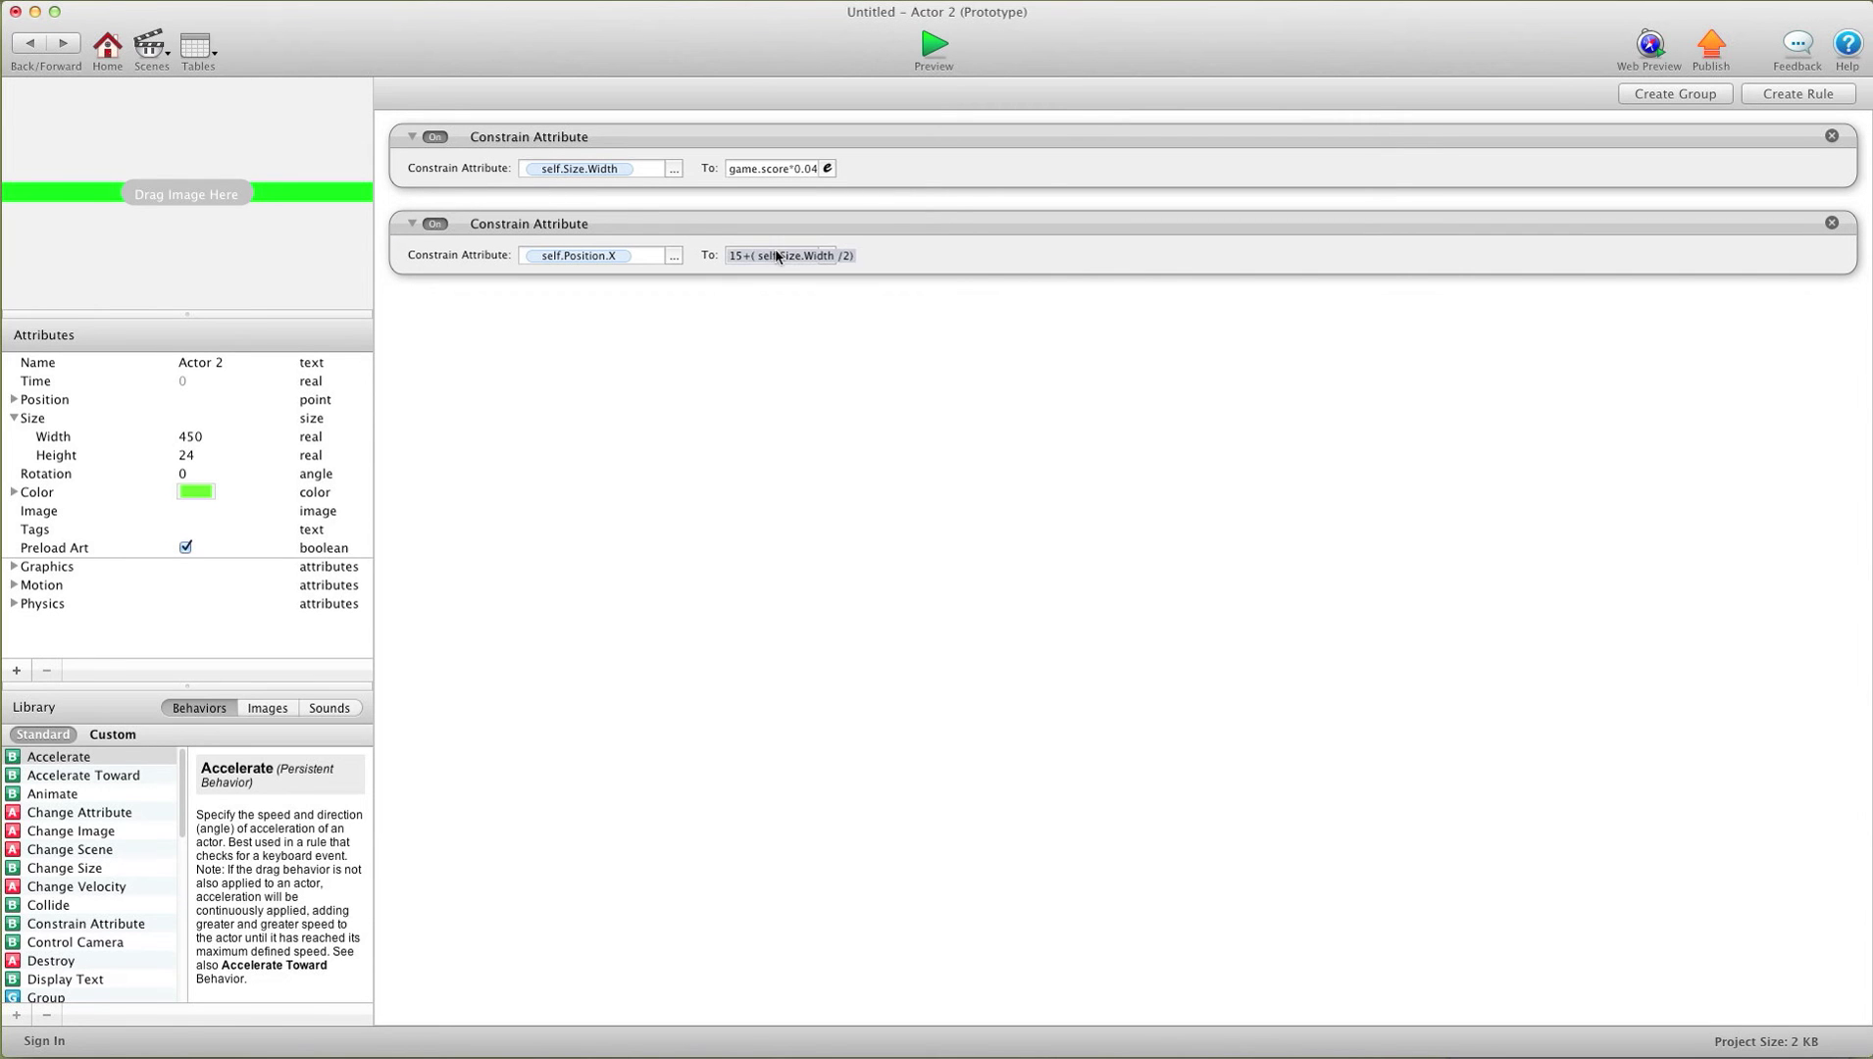
- Wrap the width expression as max(0,min(game.score*0.045,450)) to clamp the bar between 0 and 450
click(739, 253)
click(755, 171)
click(758, 169)
click(900, 173)
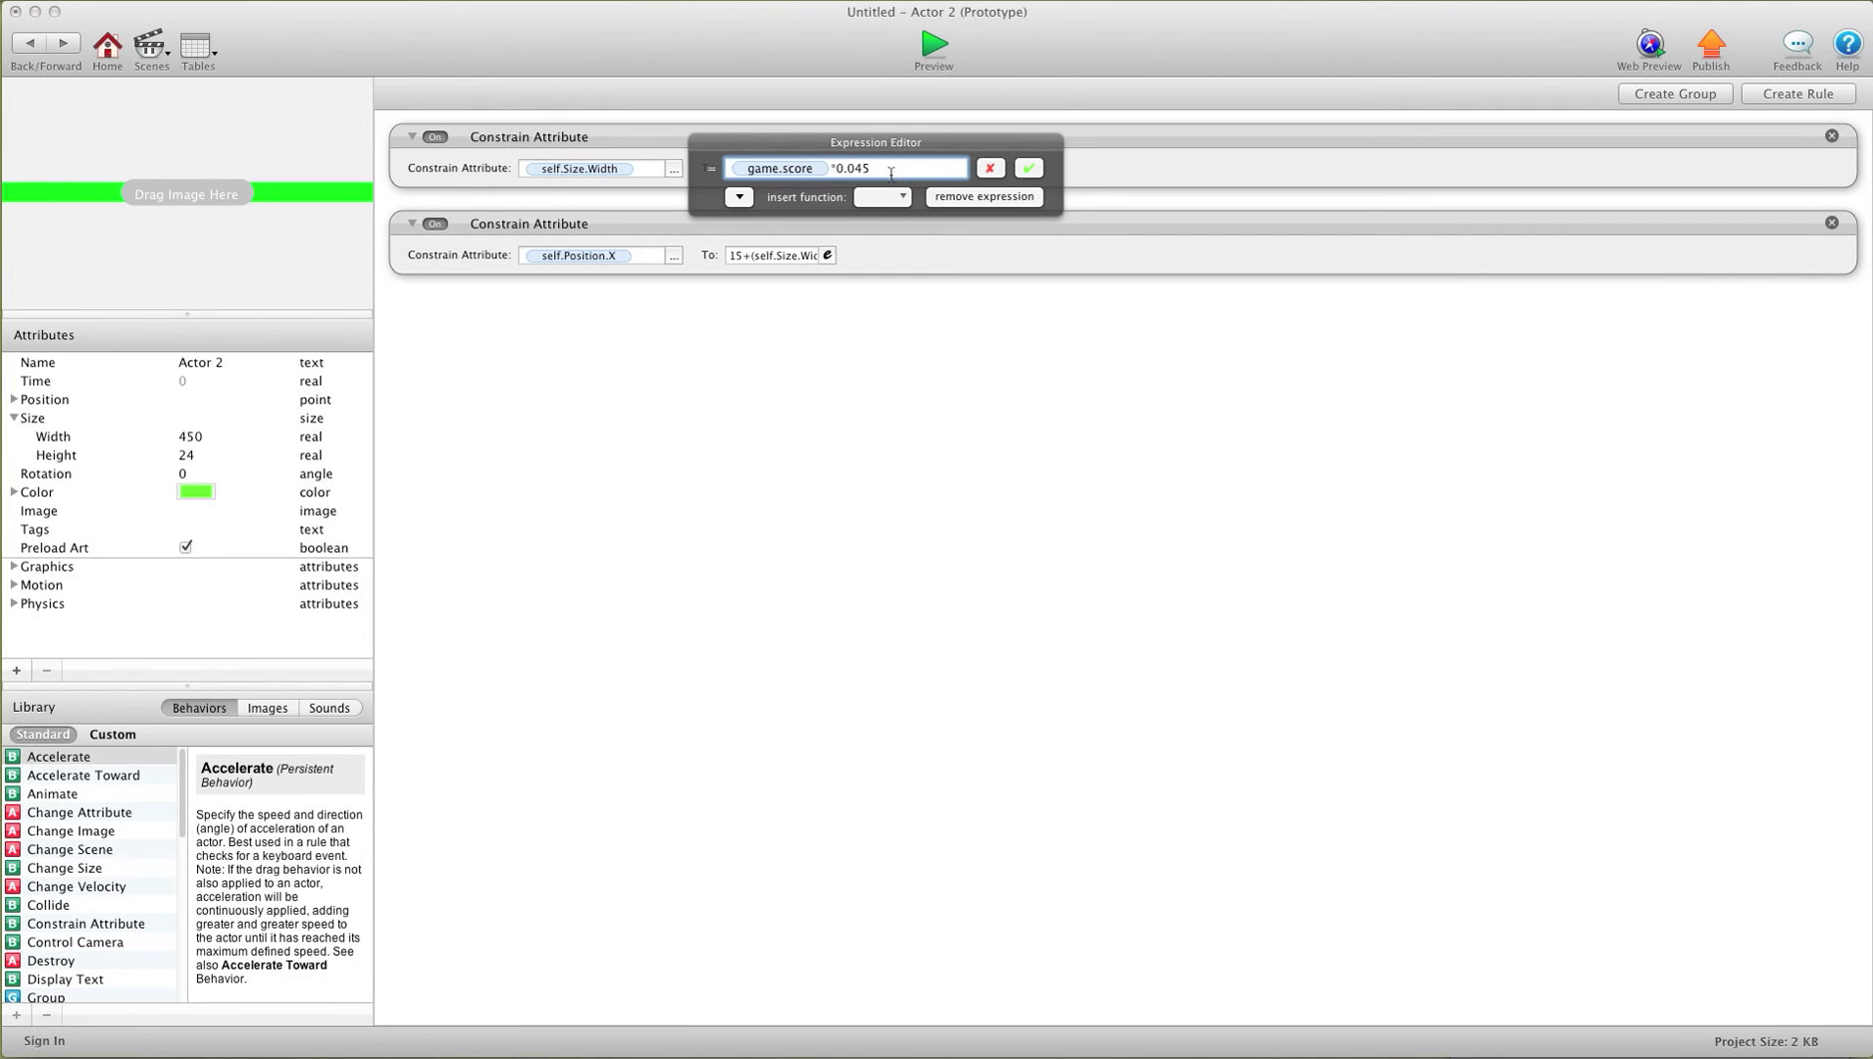
key(Left)
key(Left)
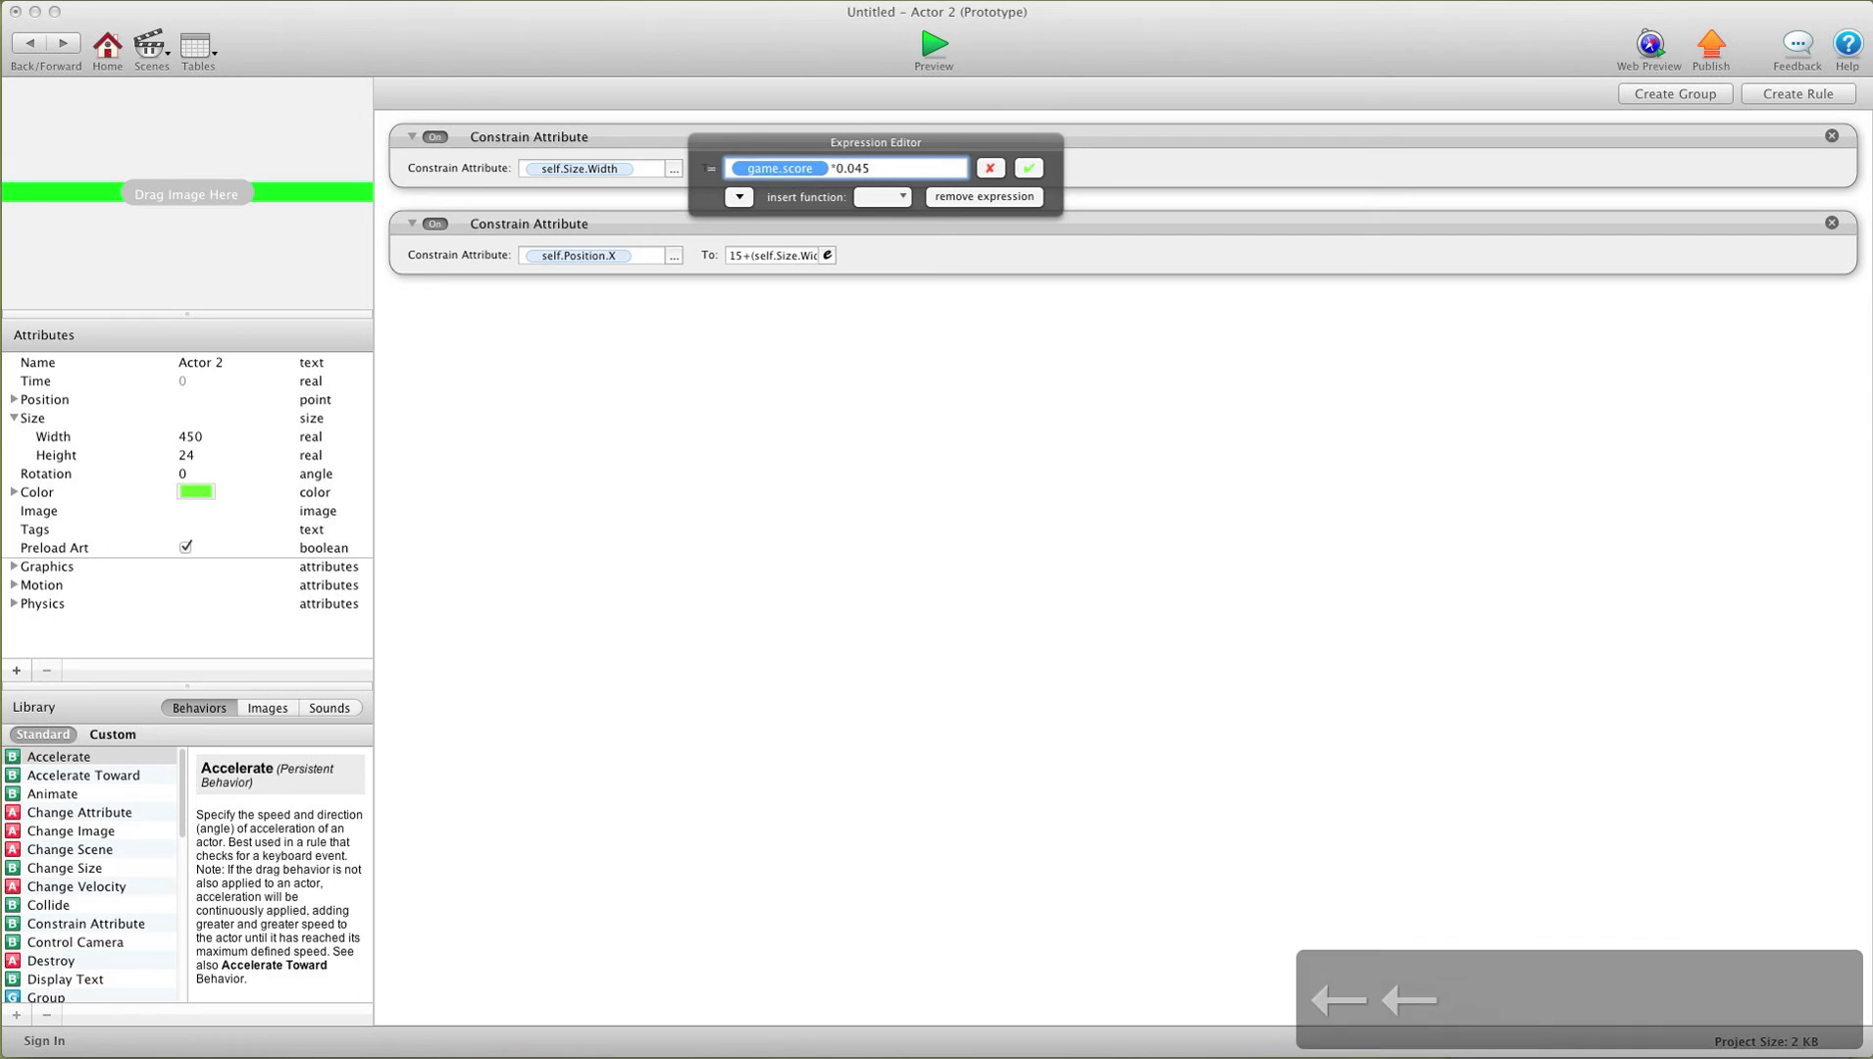
text(max )
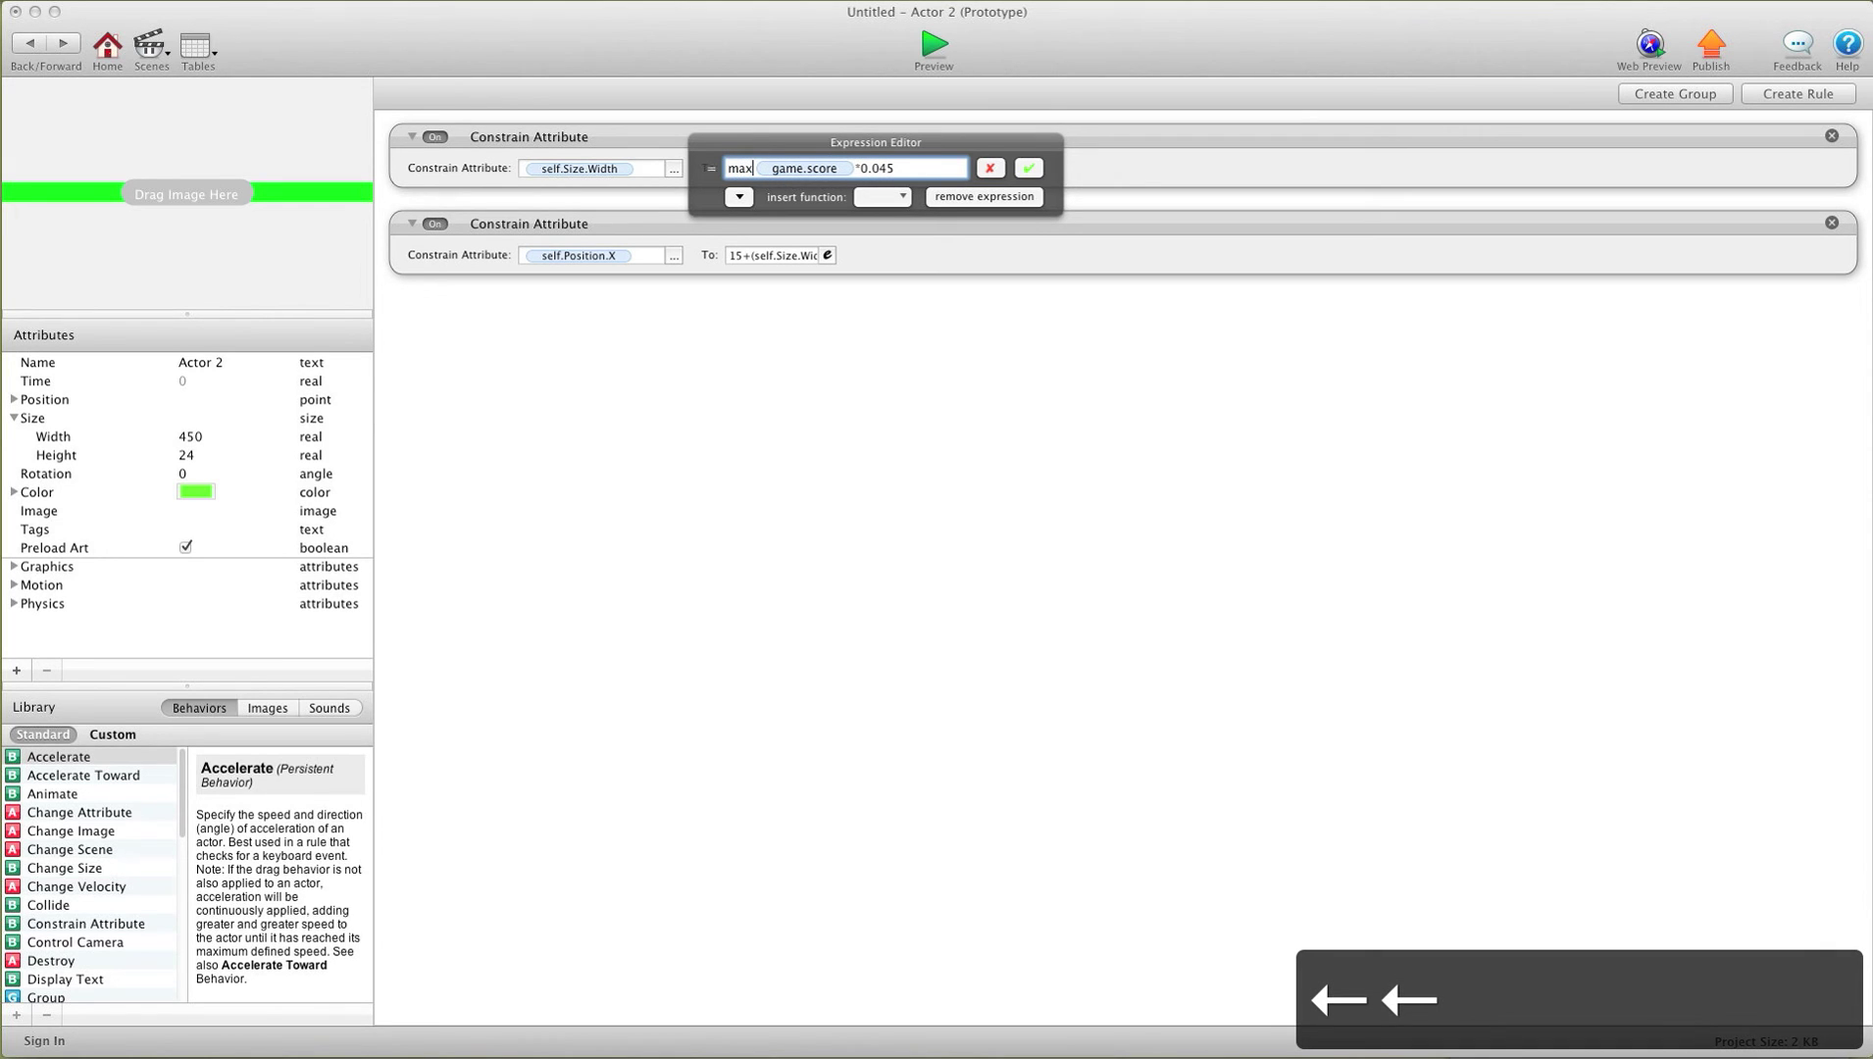
text(()
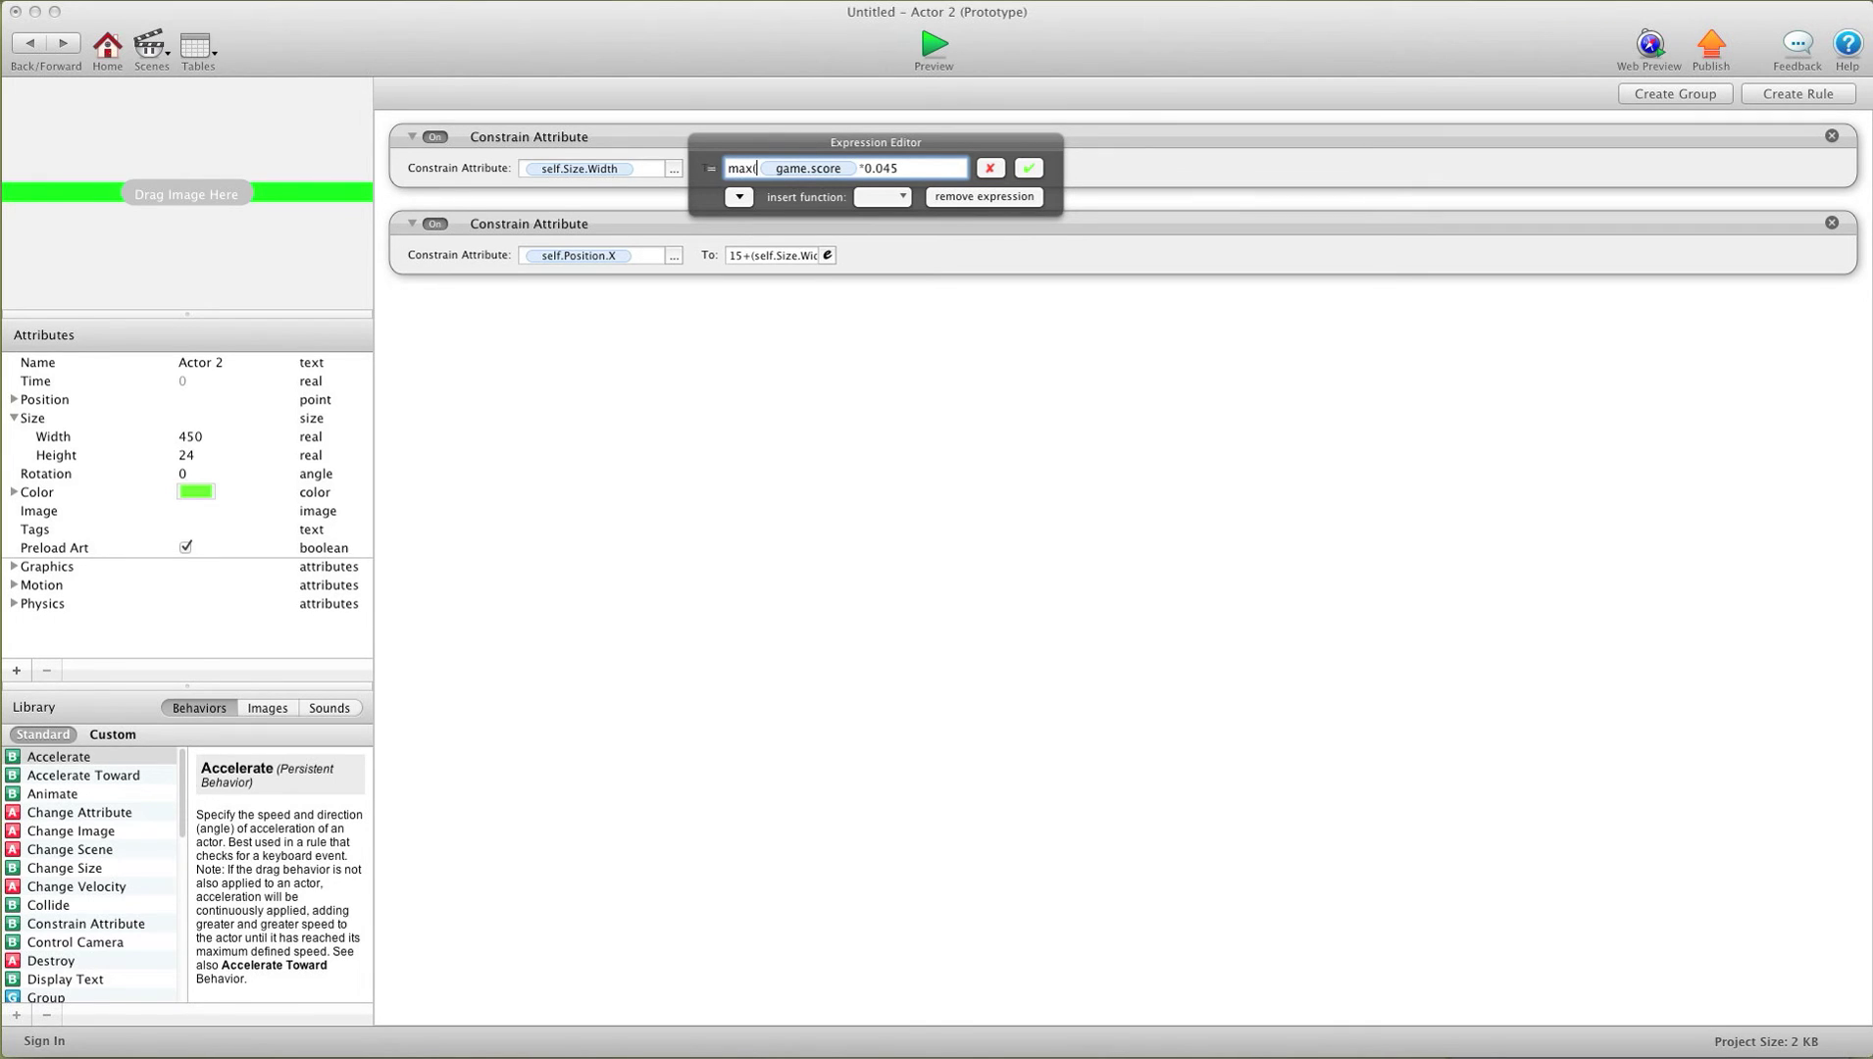
text(0,min()
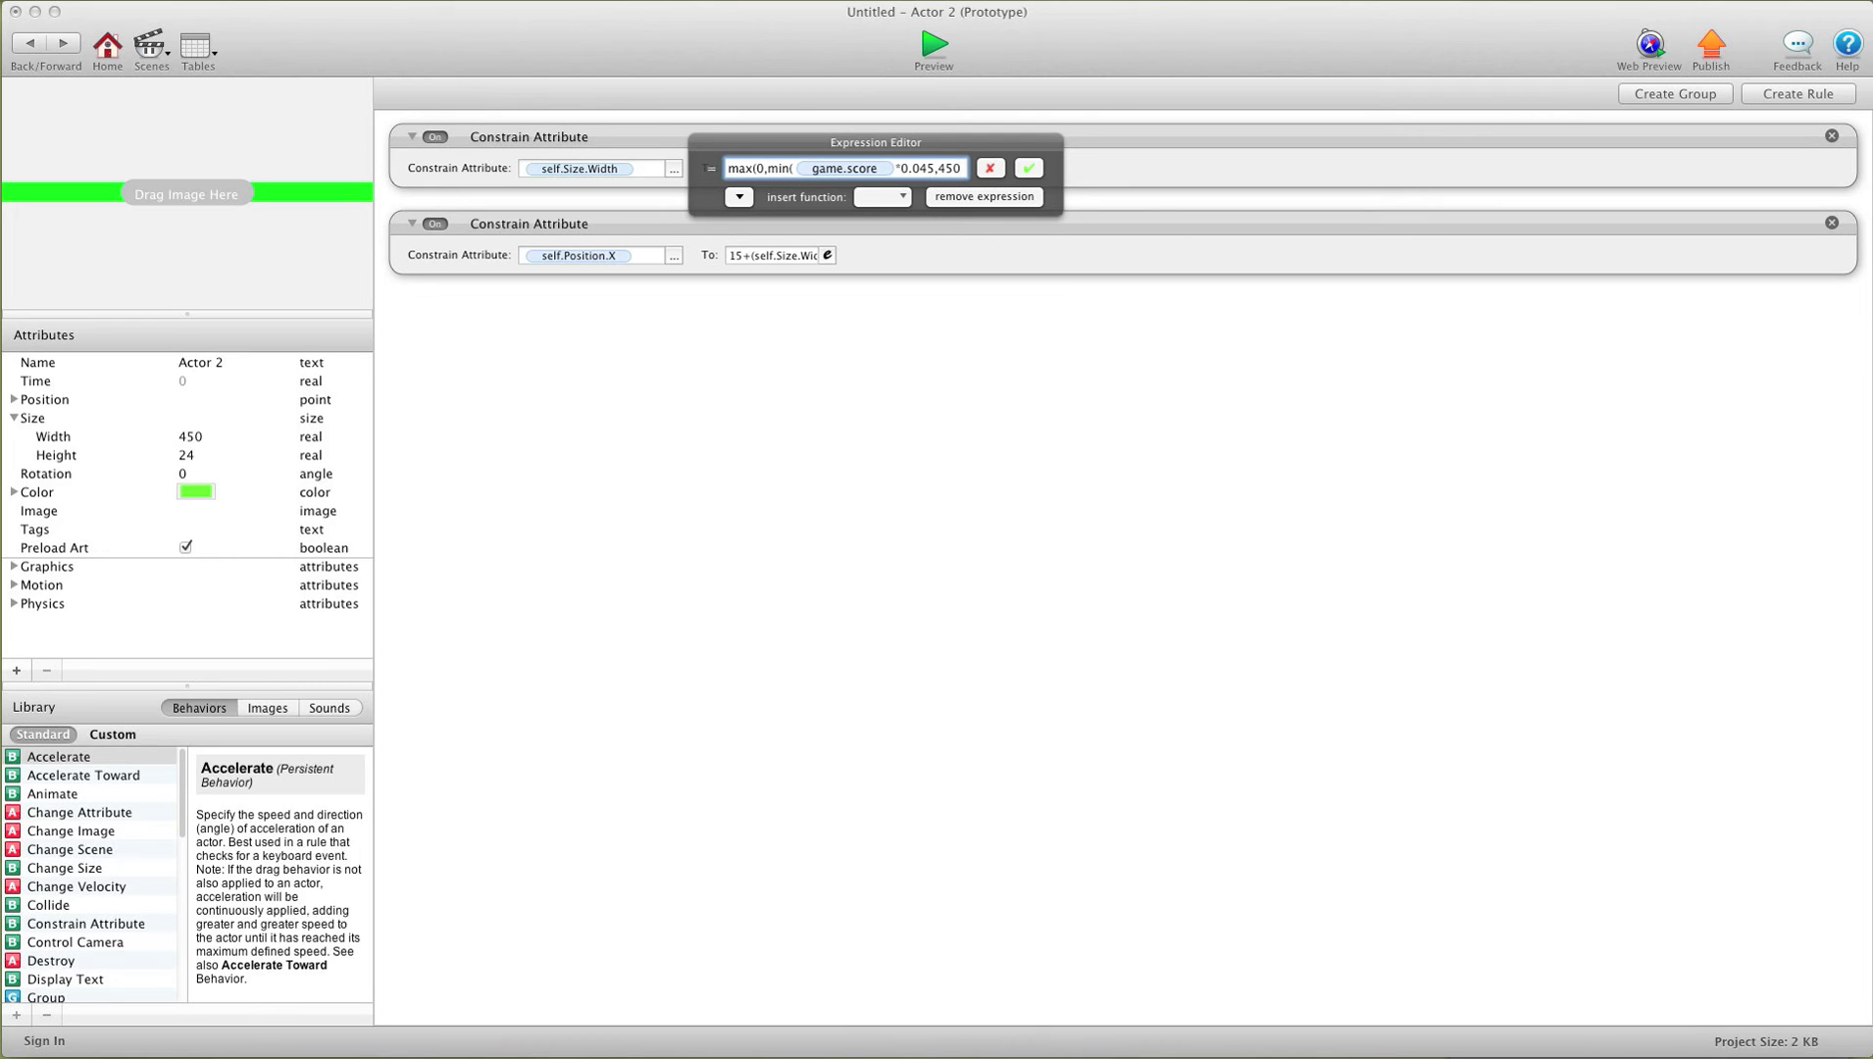
text()))
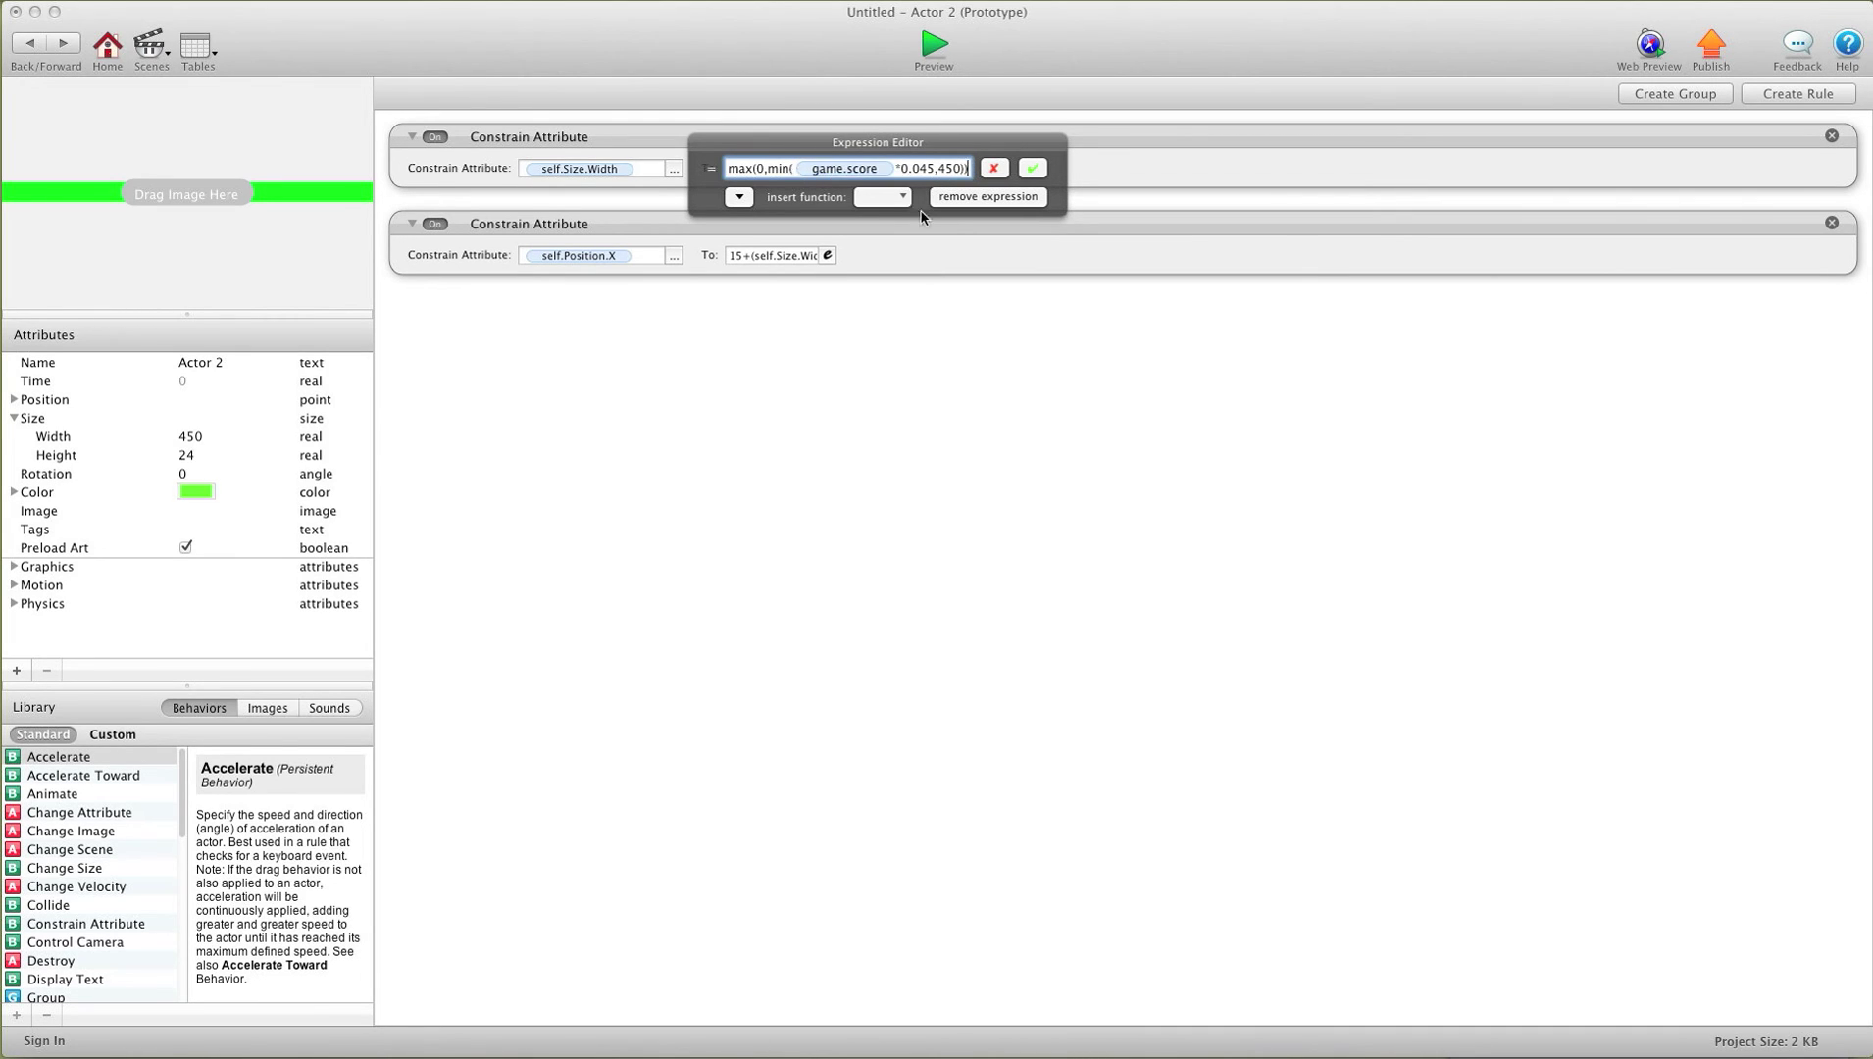
click(1033, 168)
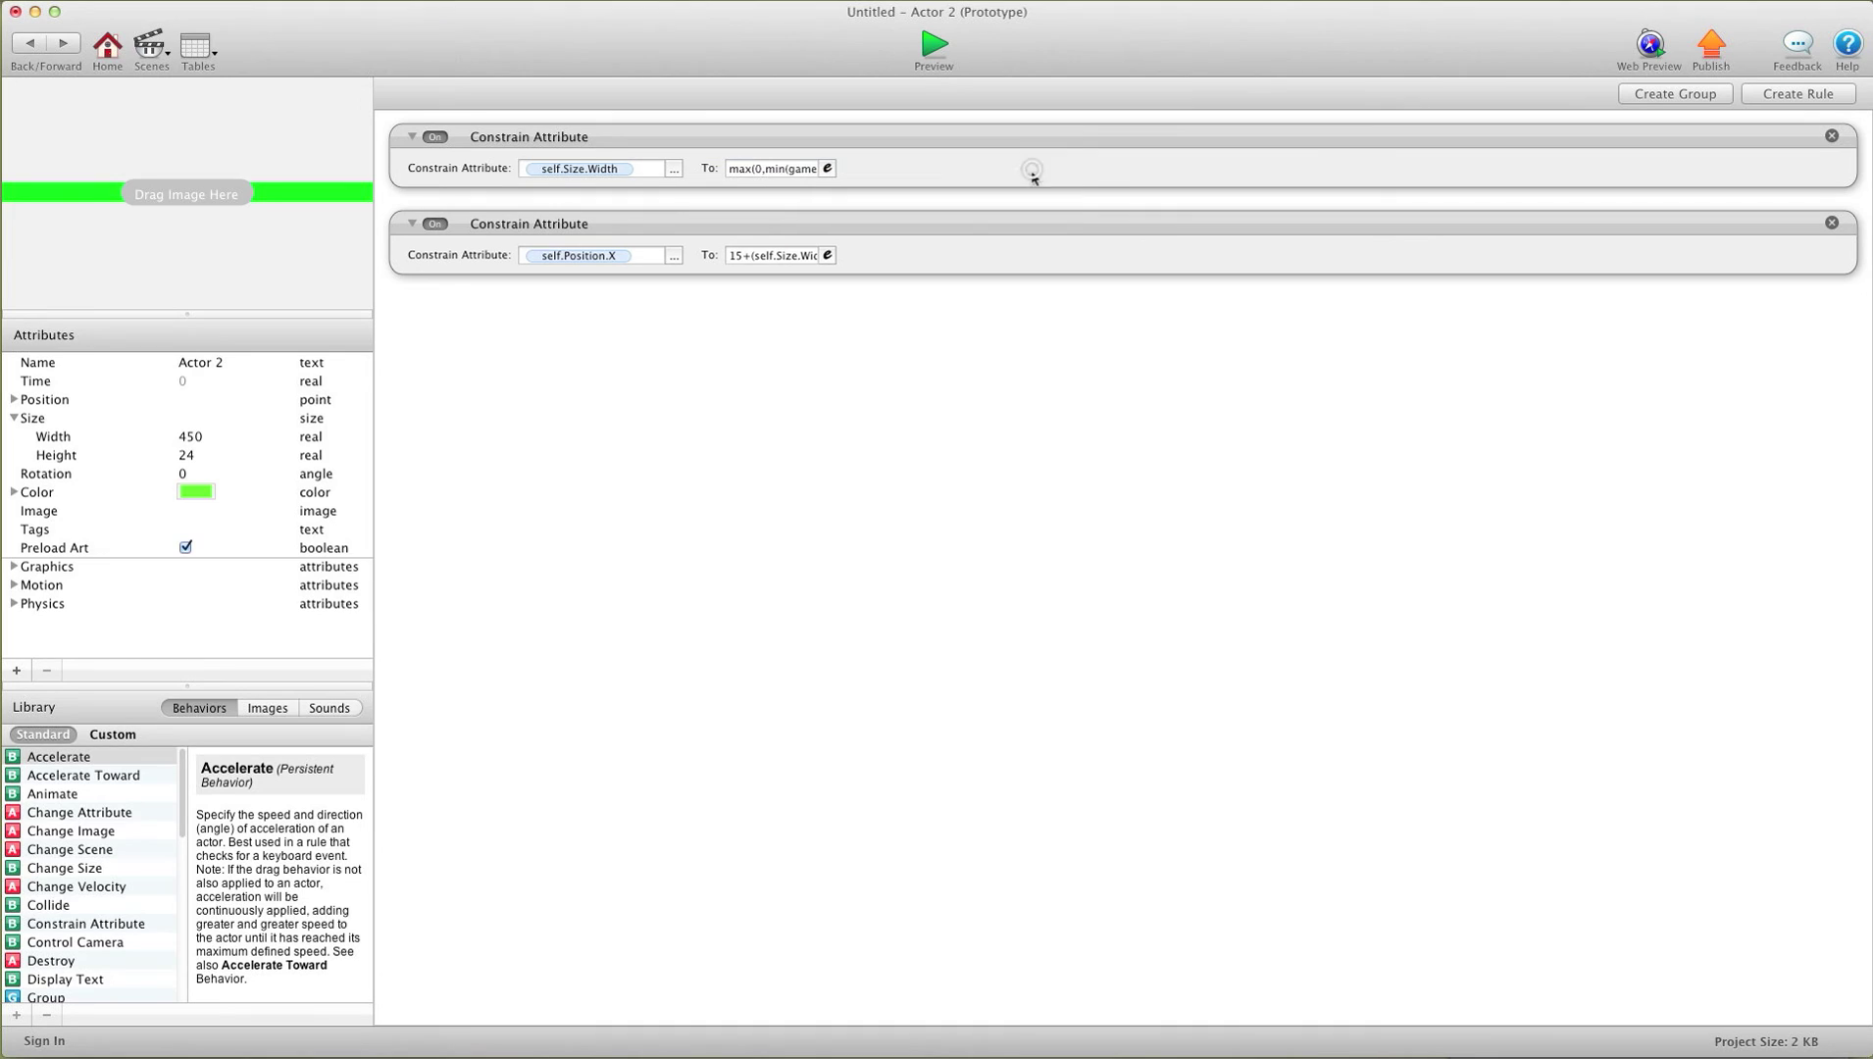
- Preview and score up to 18031, confirming the bar stays capped at full width, then return
click(929, 47)
click(930, 477)
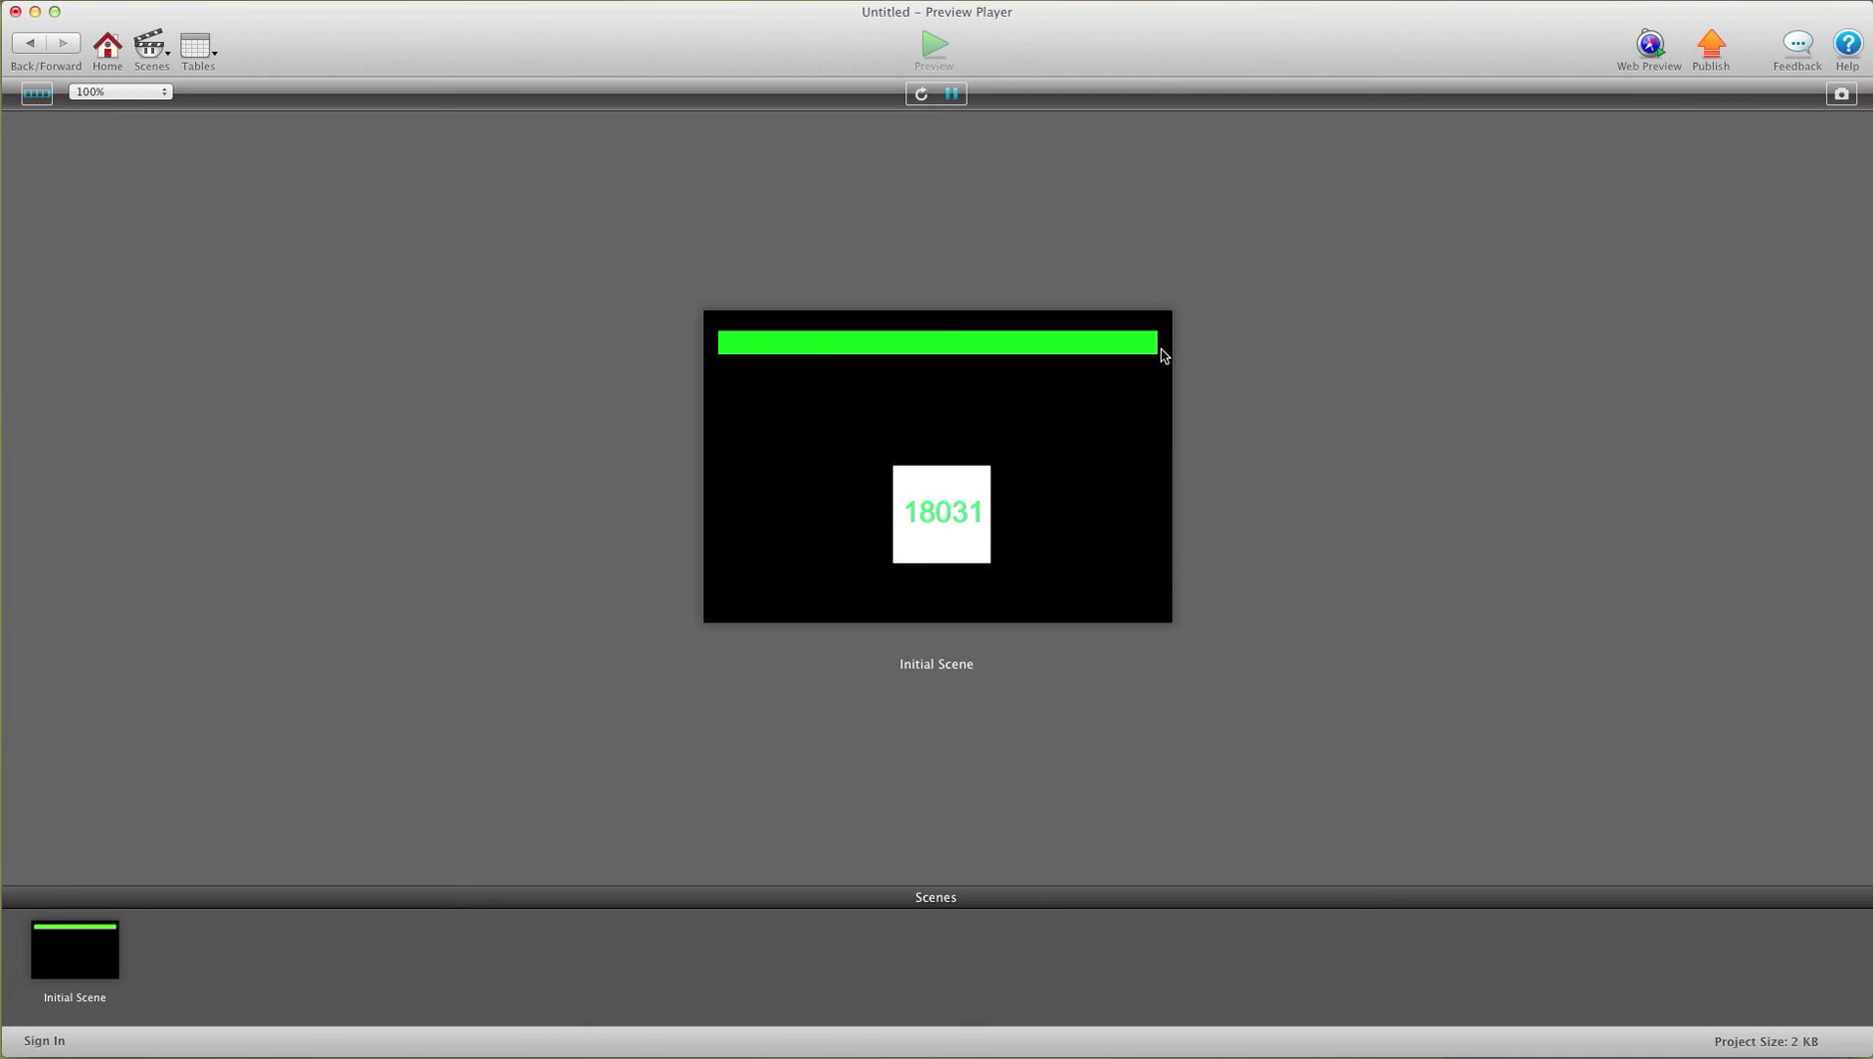
click(31, 44)
click(28, 45)
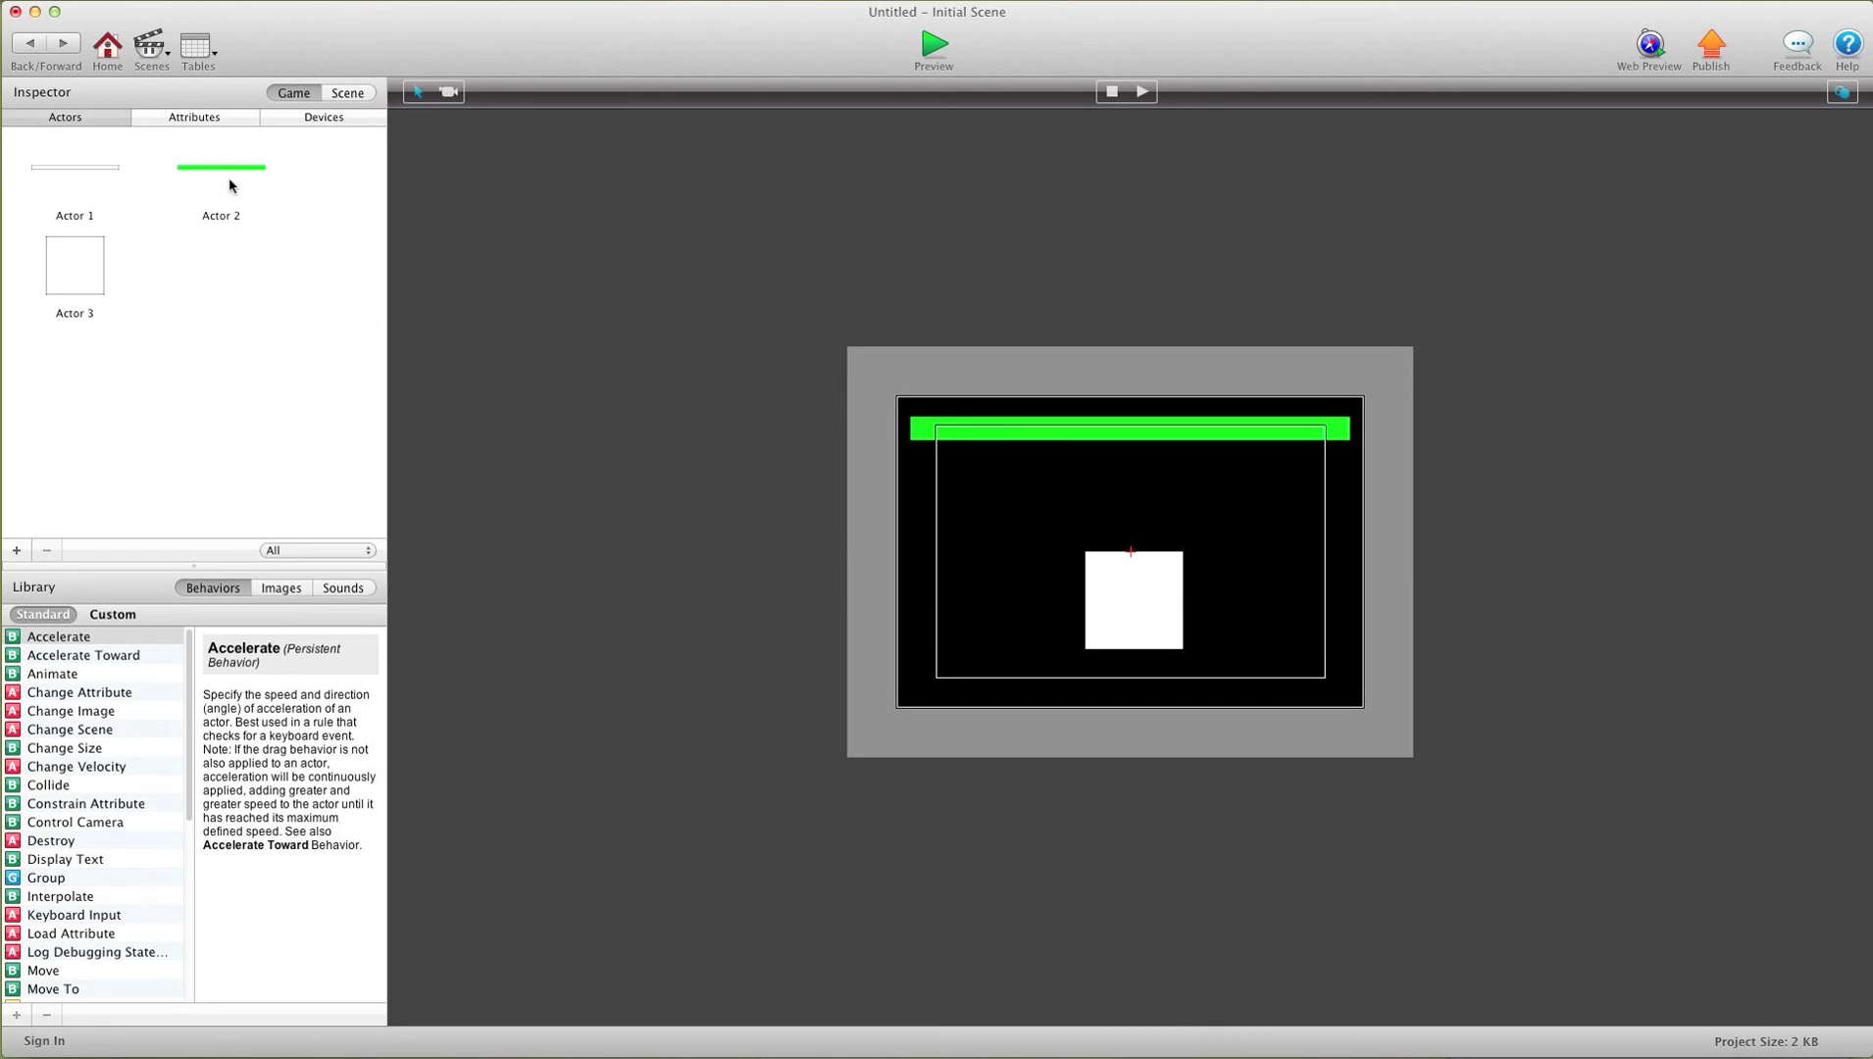
- Add a second condition, game.score < 10000, to Actor 3's touch rule
double_click(59, 279)
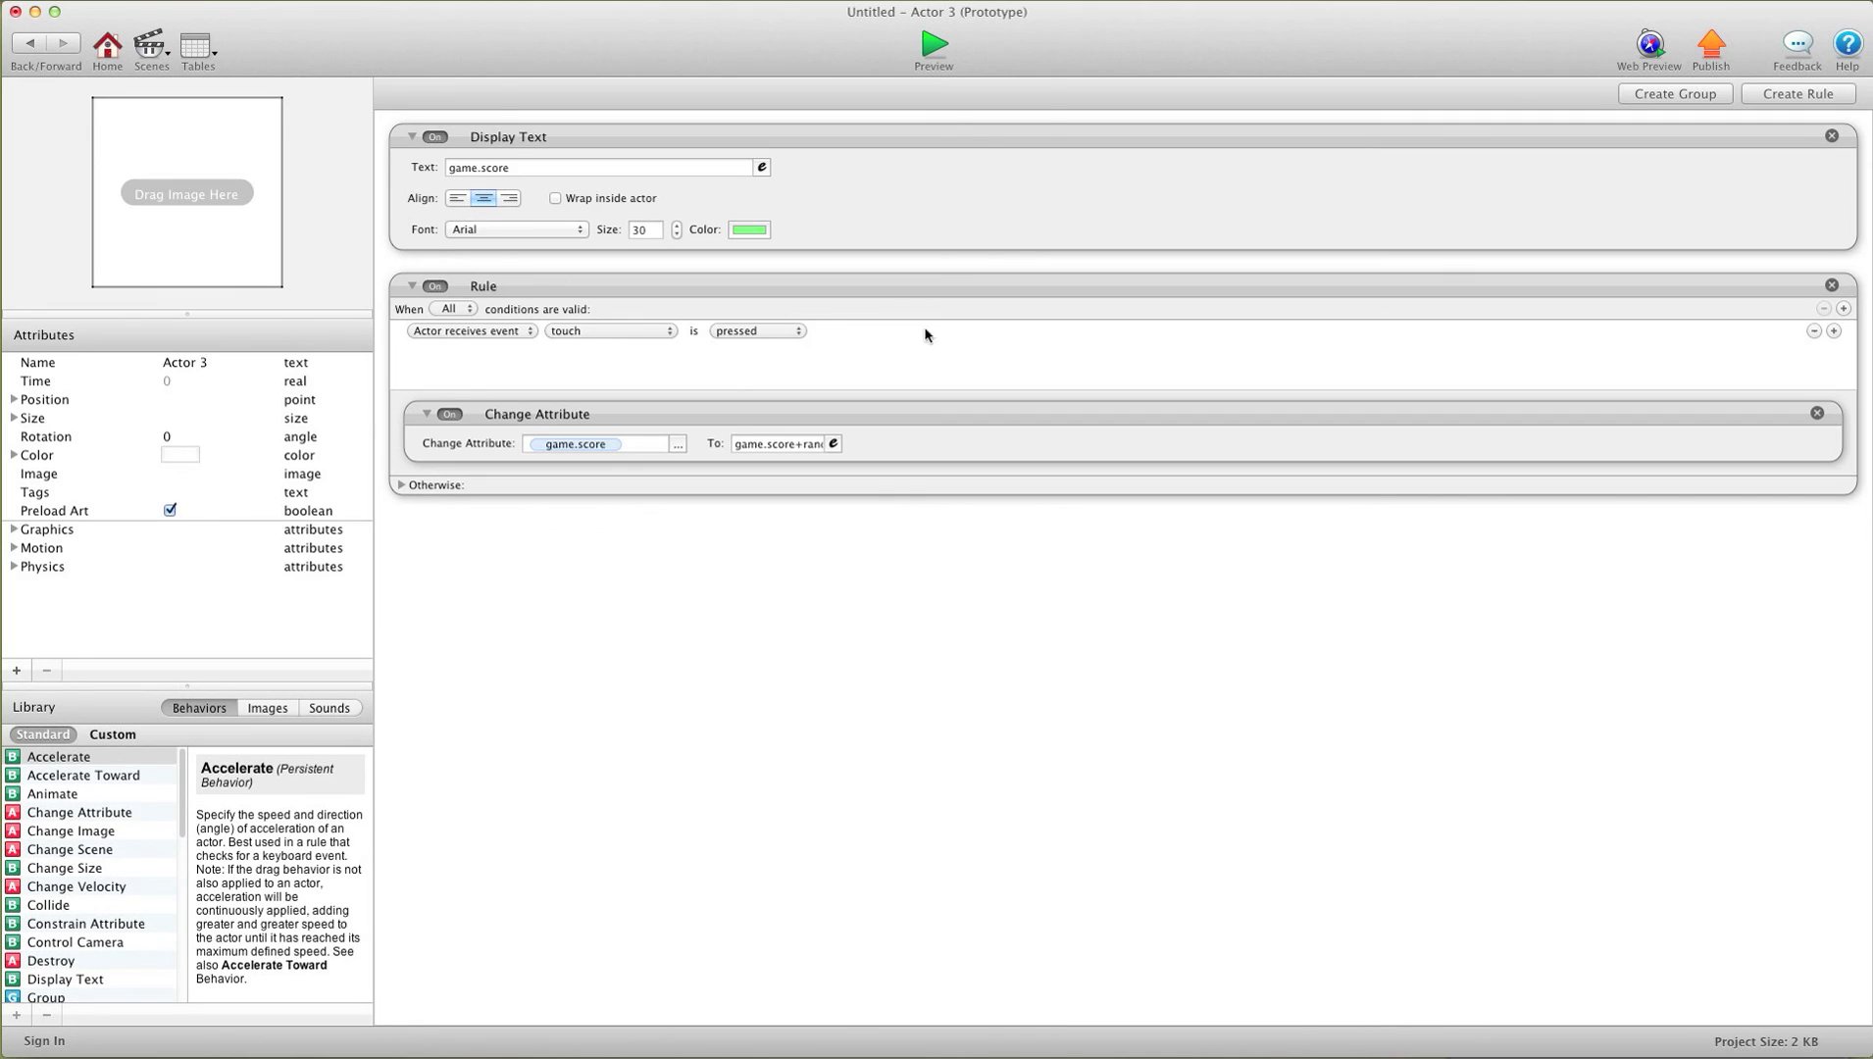
click(1834, 330)
click(1257, 335)
click(1244, 346)
click(1402, 332)
click(1407, 349)
double_click(1544, 412)
click(1441, 332)
click(1433, 380)
double_click(1479, 331)
text(10000)
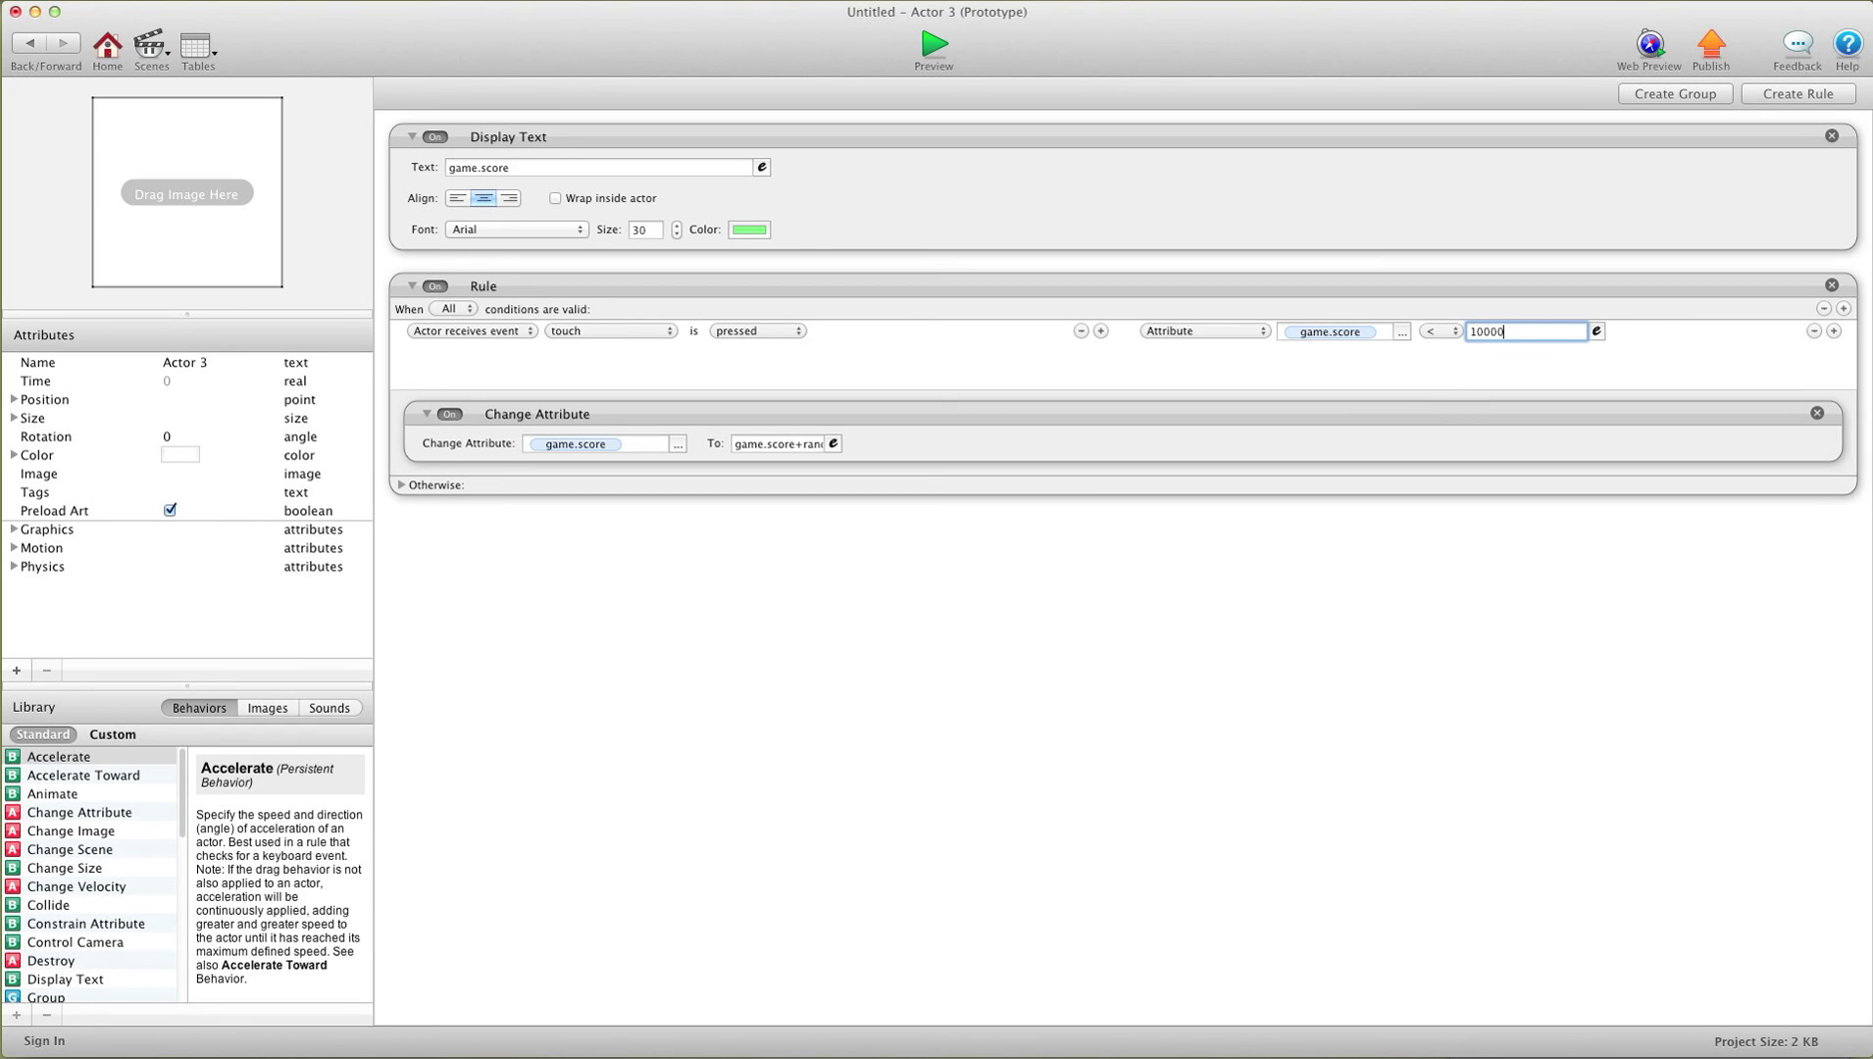
- Preview and press the score button until scoring halts at 10197 with the bar full
click(935, 49)
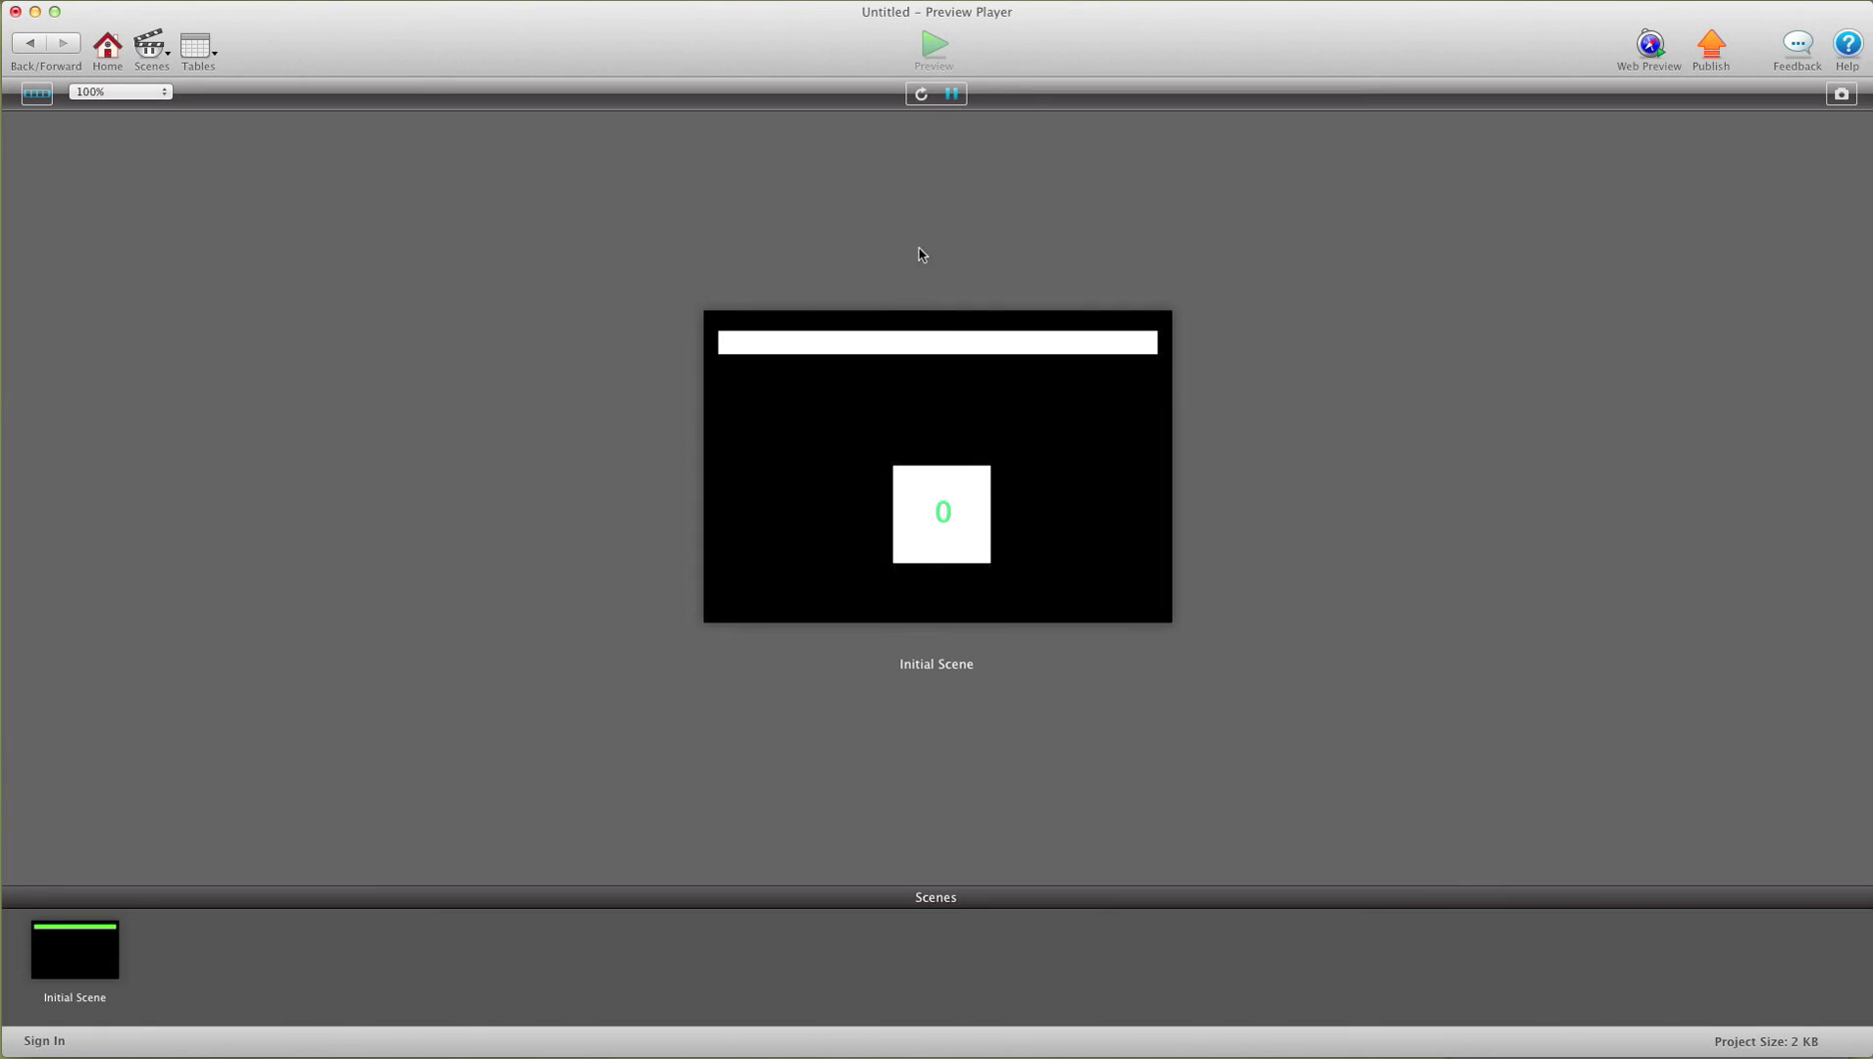
click(925, 476)
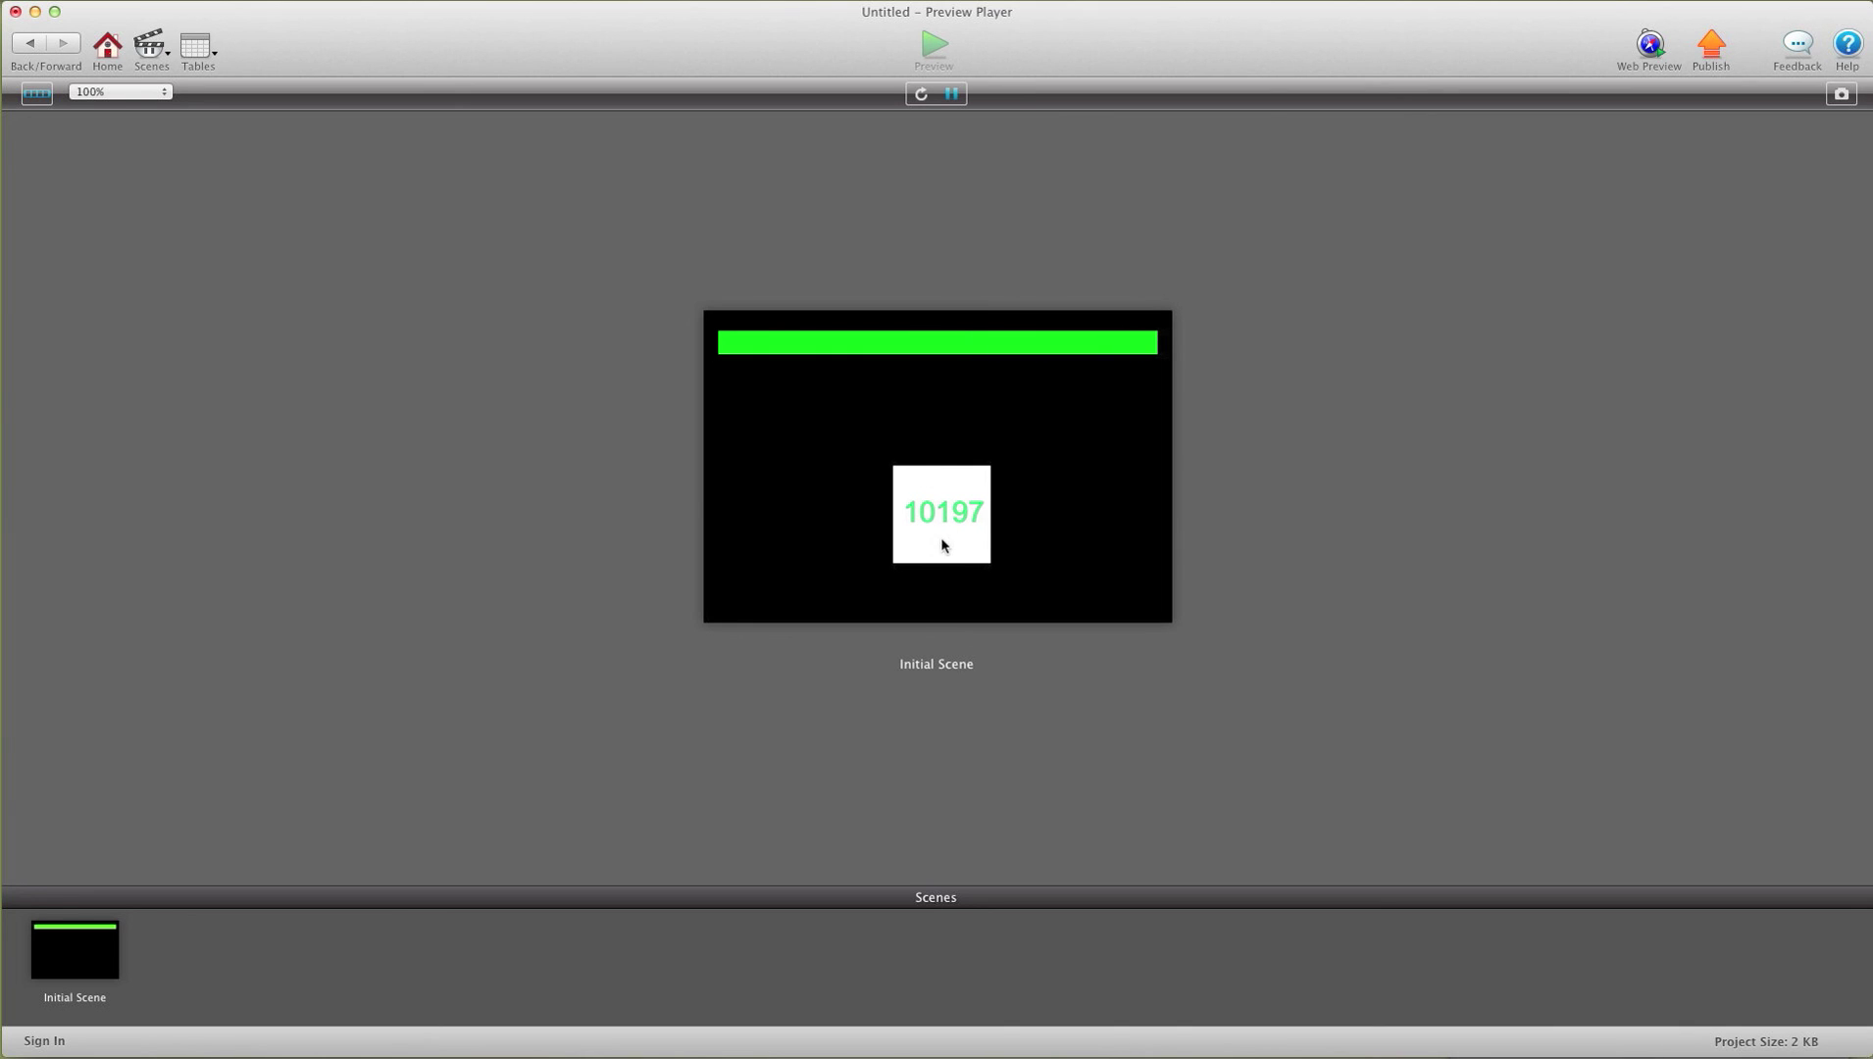
click(19, 50)
- Back in the Initial Scene, create a new Actor 4 and edit its behaviors
click(35, 43)
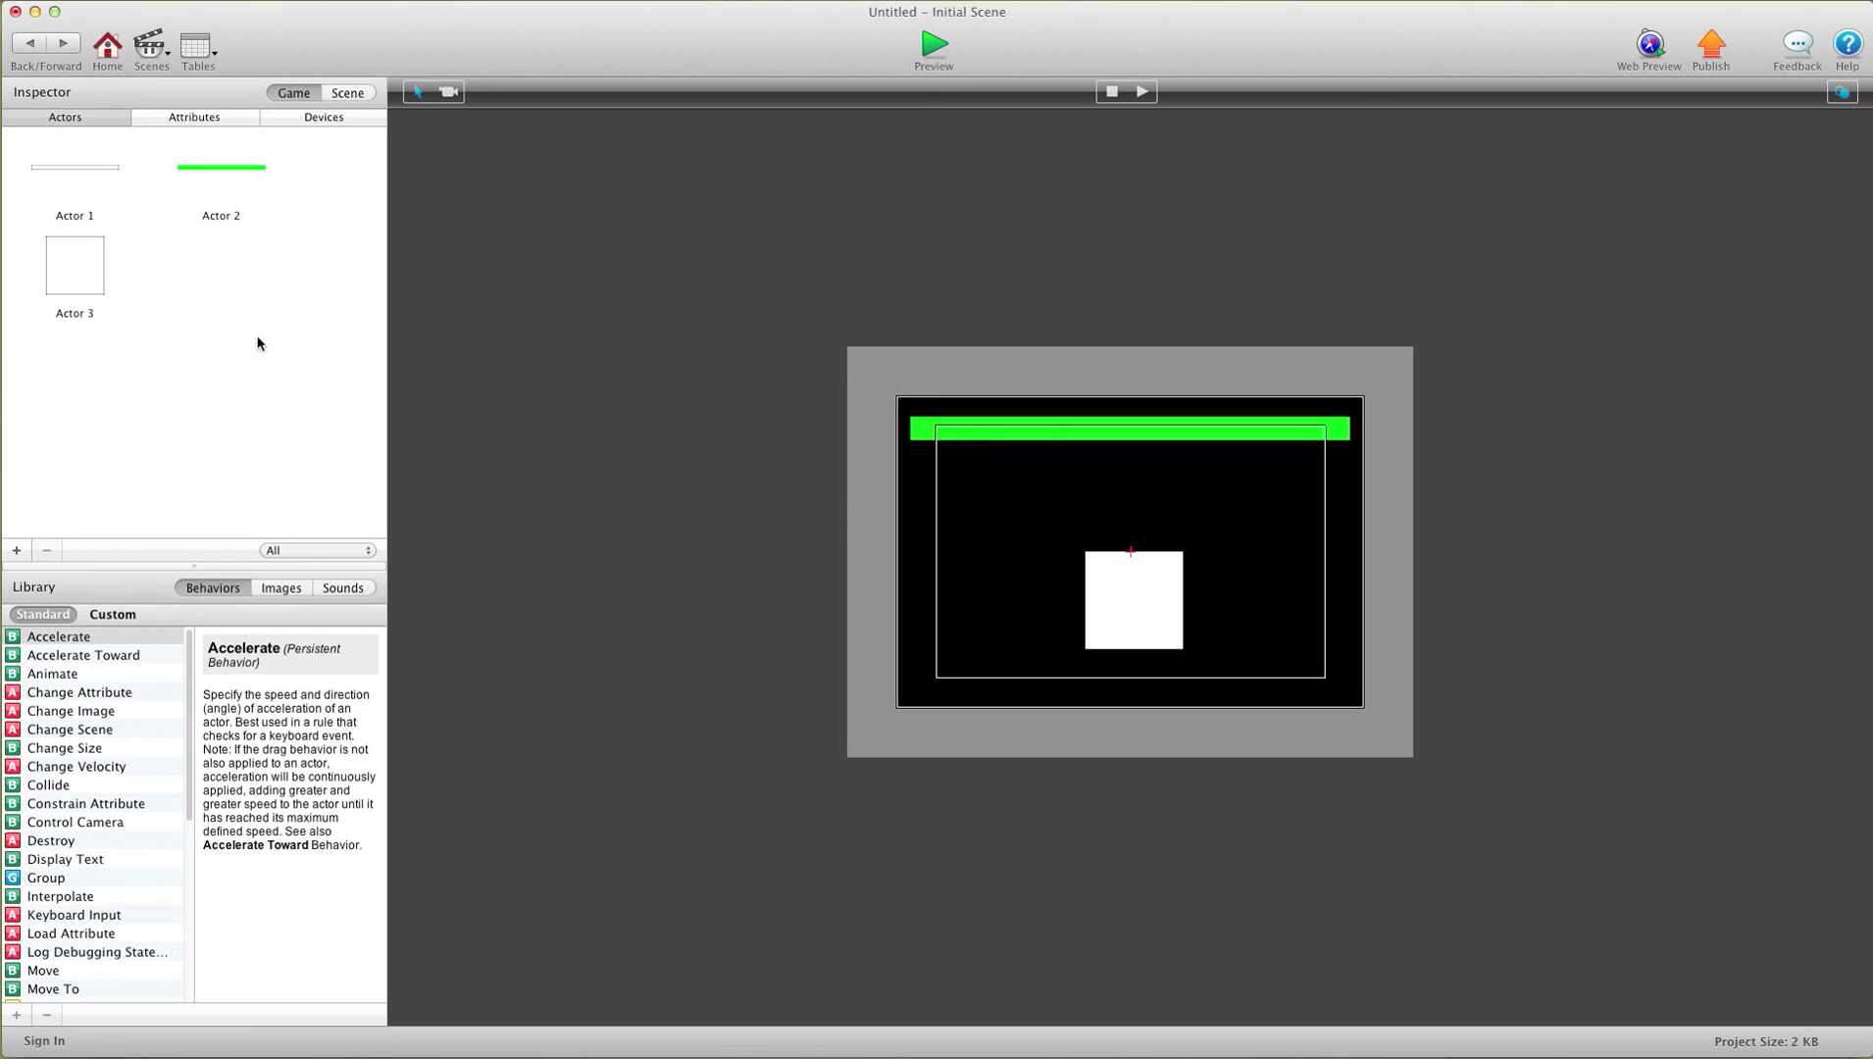
click(15, 550)
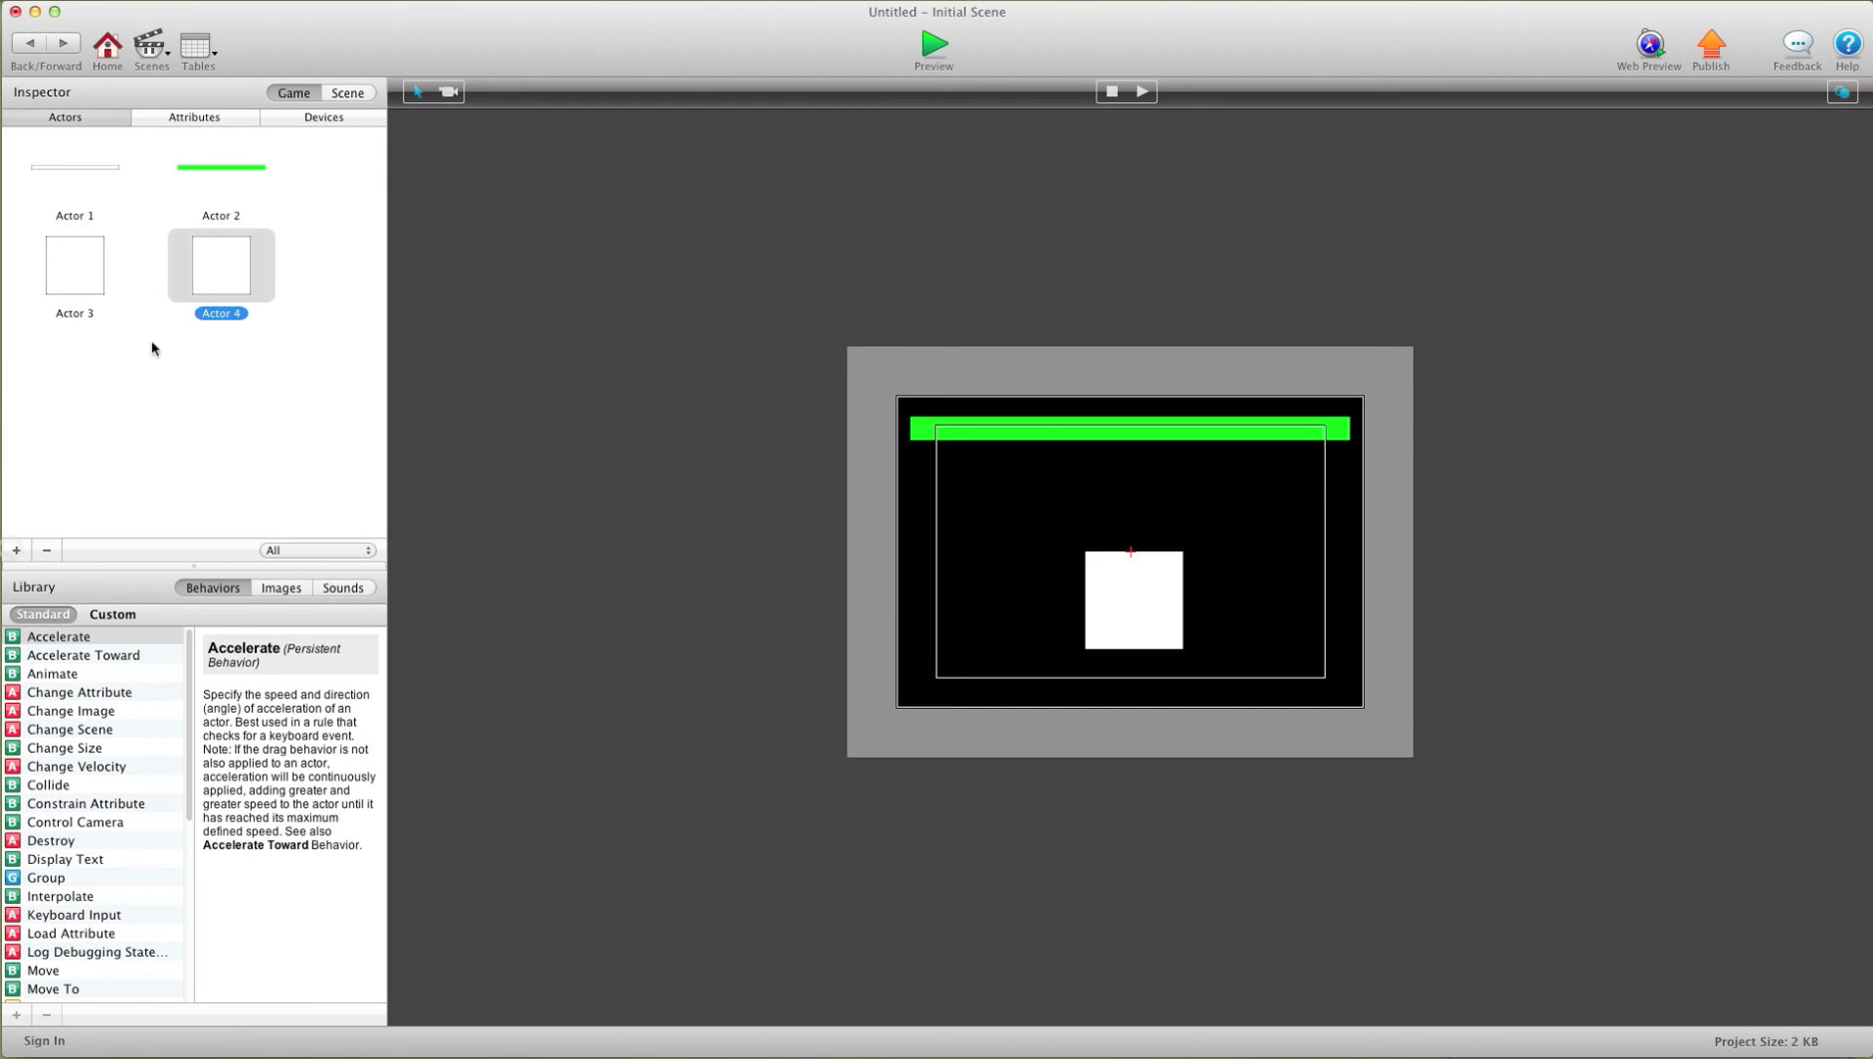
double_click(239, 275)
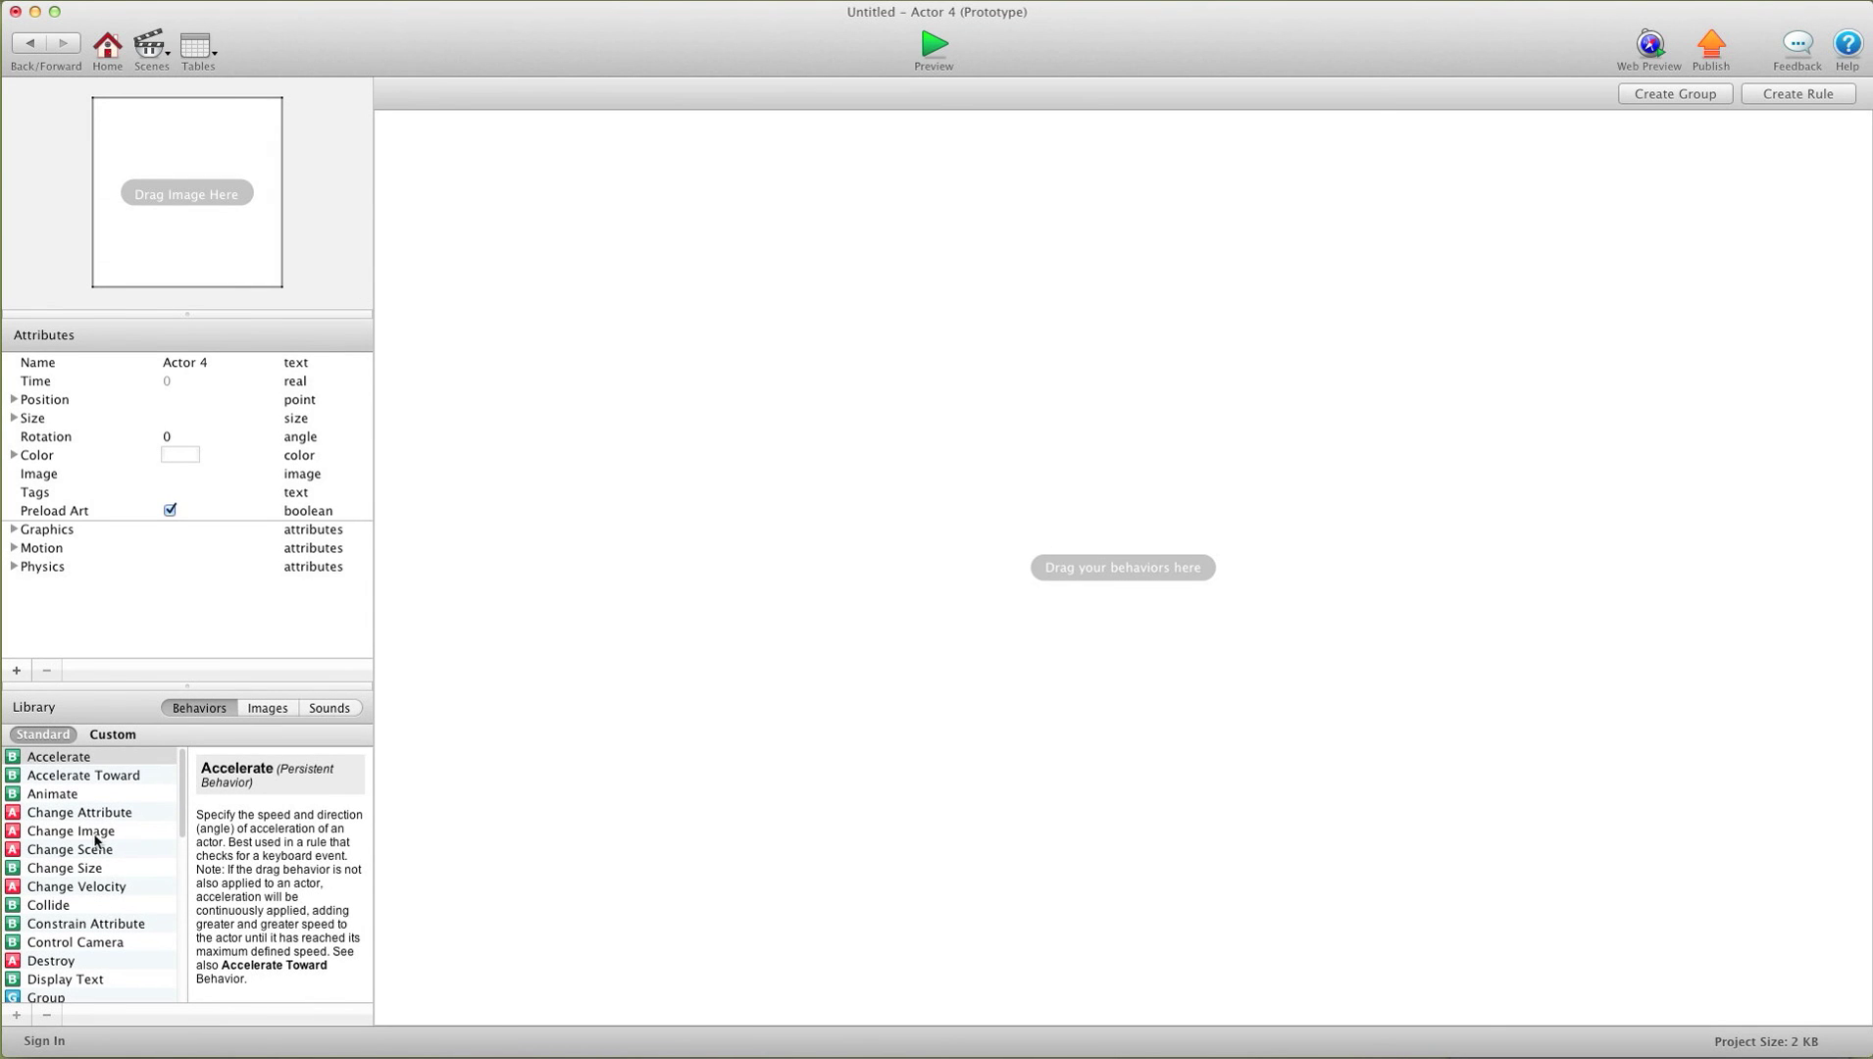
- Give Actor 4 a Display Text behavior showing 'level complete' in orange
drag(65, 979, 654, 542)
click(665, 168)
key(BackSpace)
text(level complete)
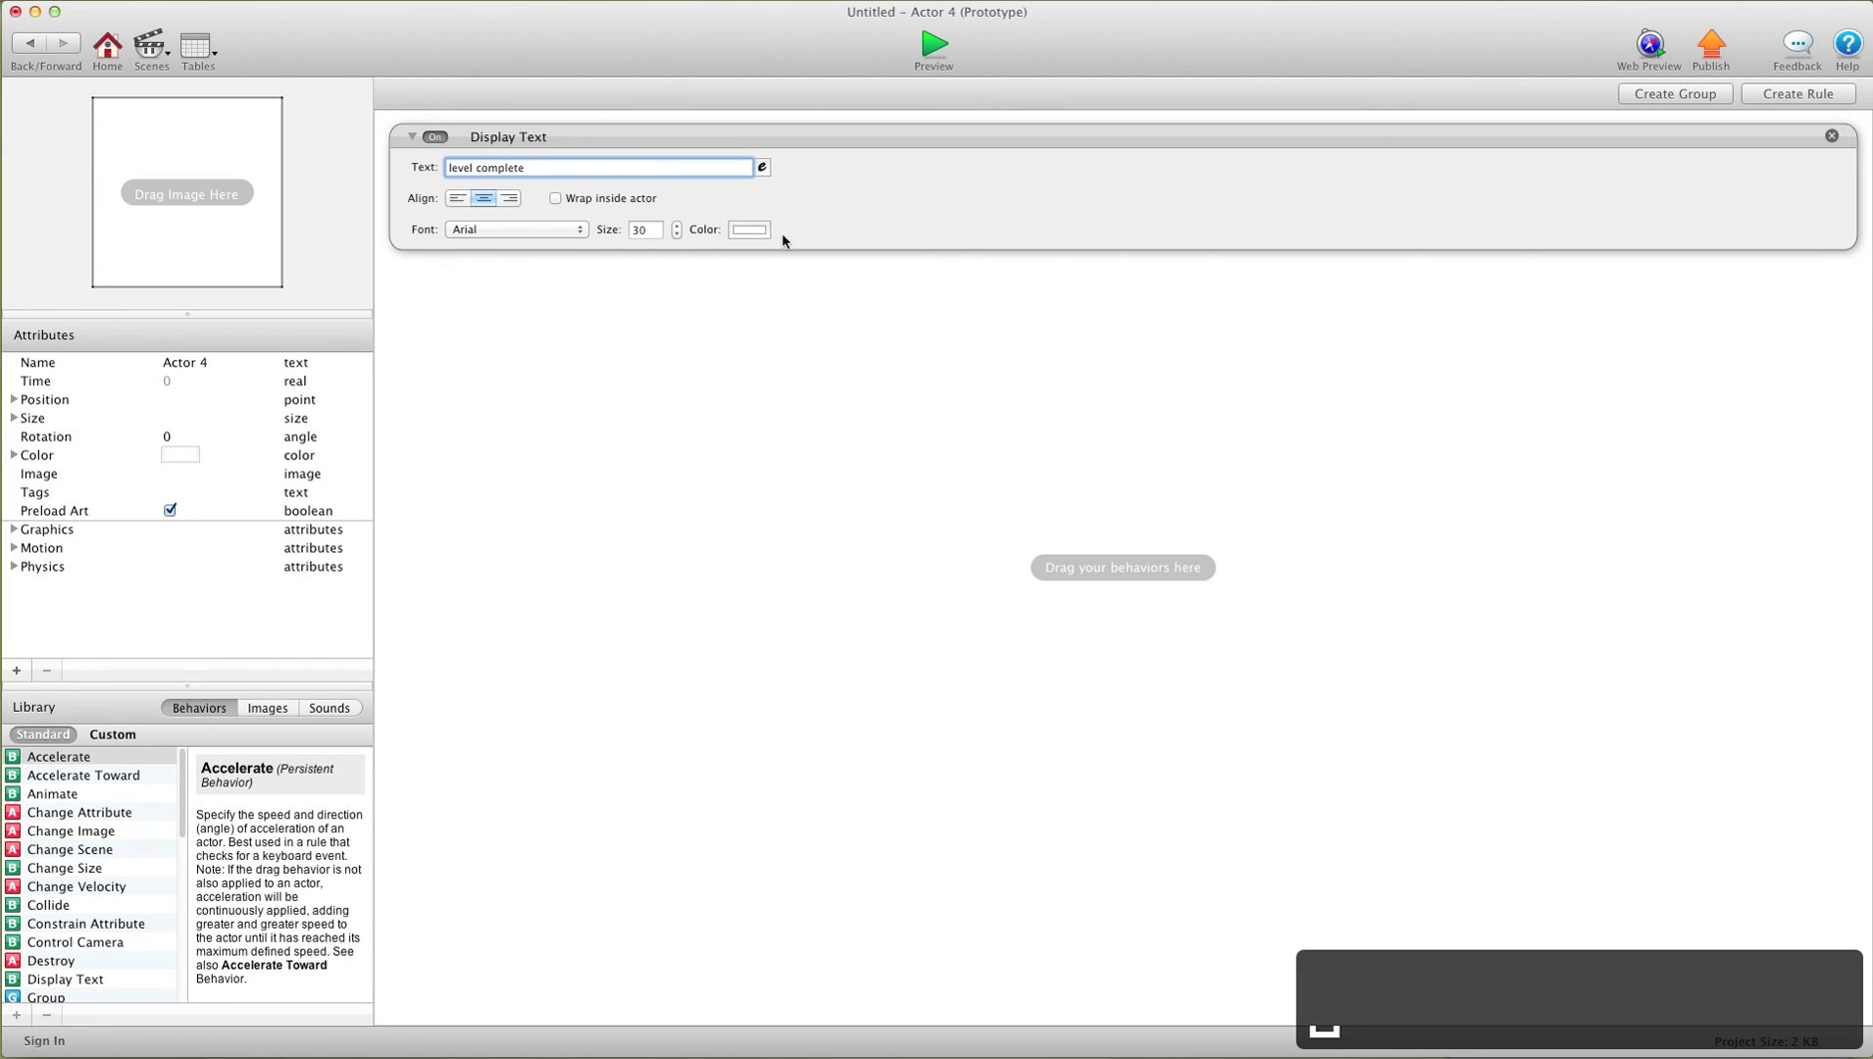
click(751, 232)
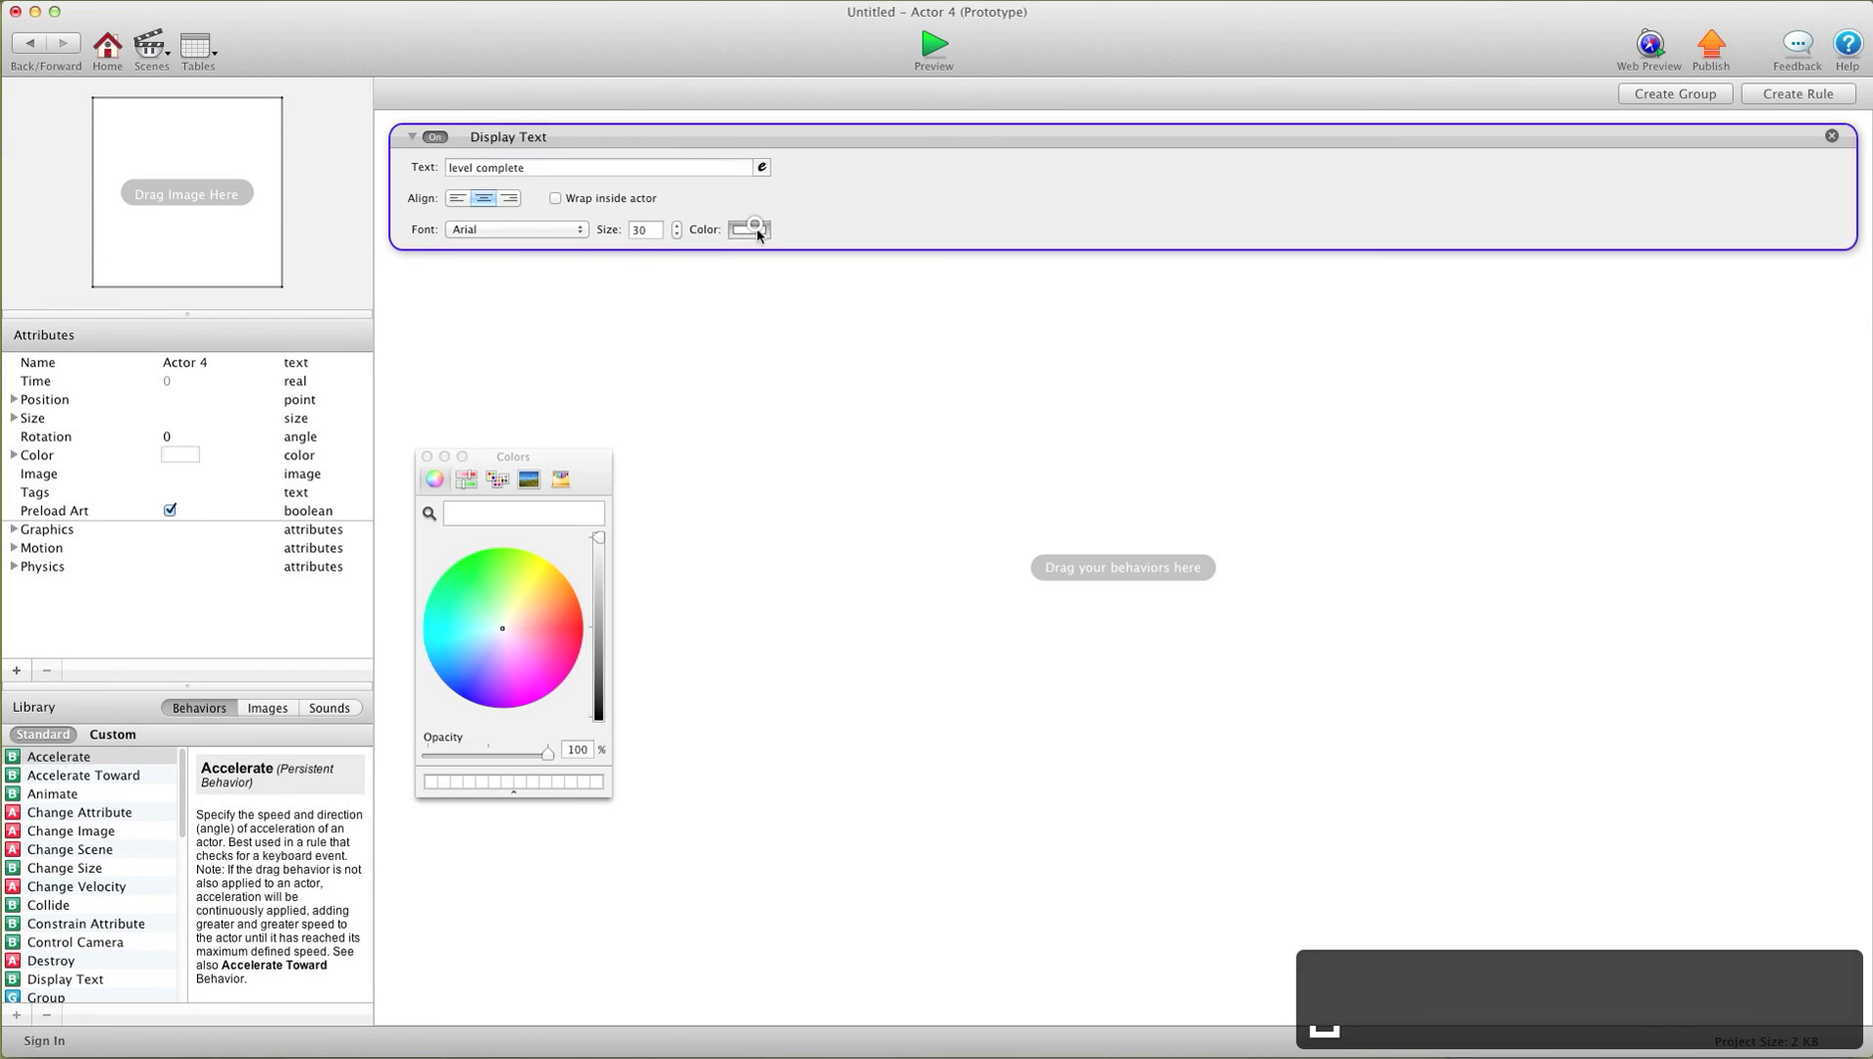
click(560, 610)
click(30, 43)
- Create a new rule on Actor 3 with the condition game.score > 10000
double_click(65, 251)
click(1784, 96)
click(497, 580)
click(490, 594)
click(670, 576)
click(673, 592)
double_click(796, 658)
click(710, 576)
click(697, 607)
click(750, 576)
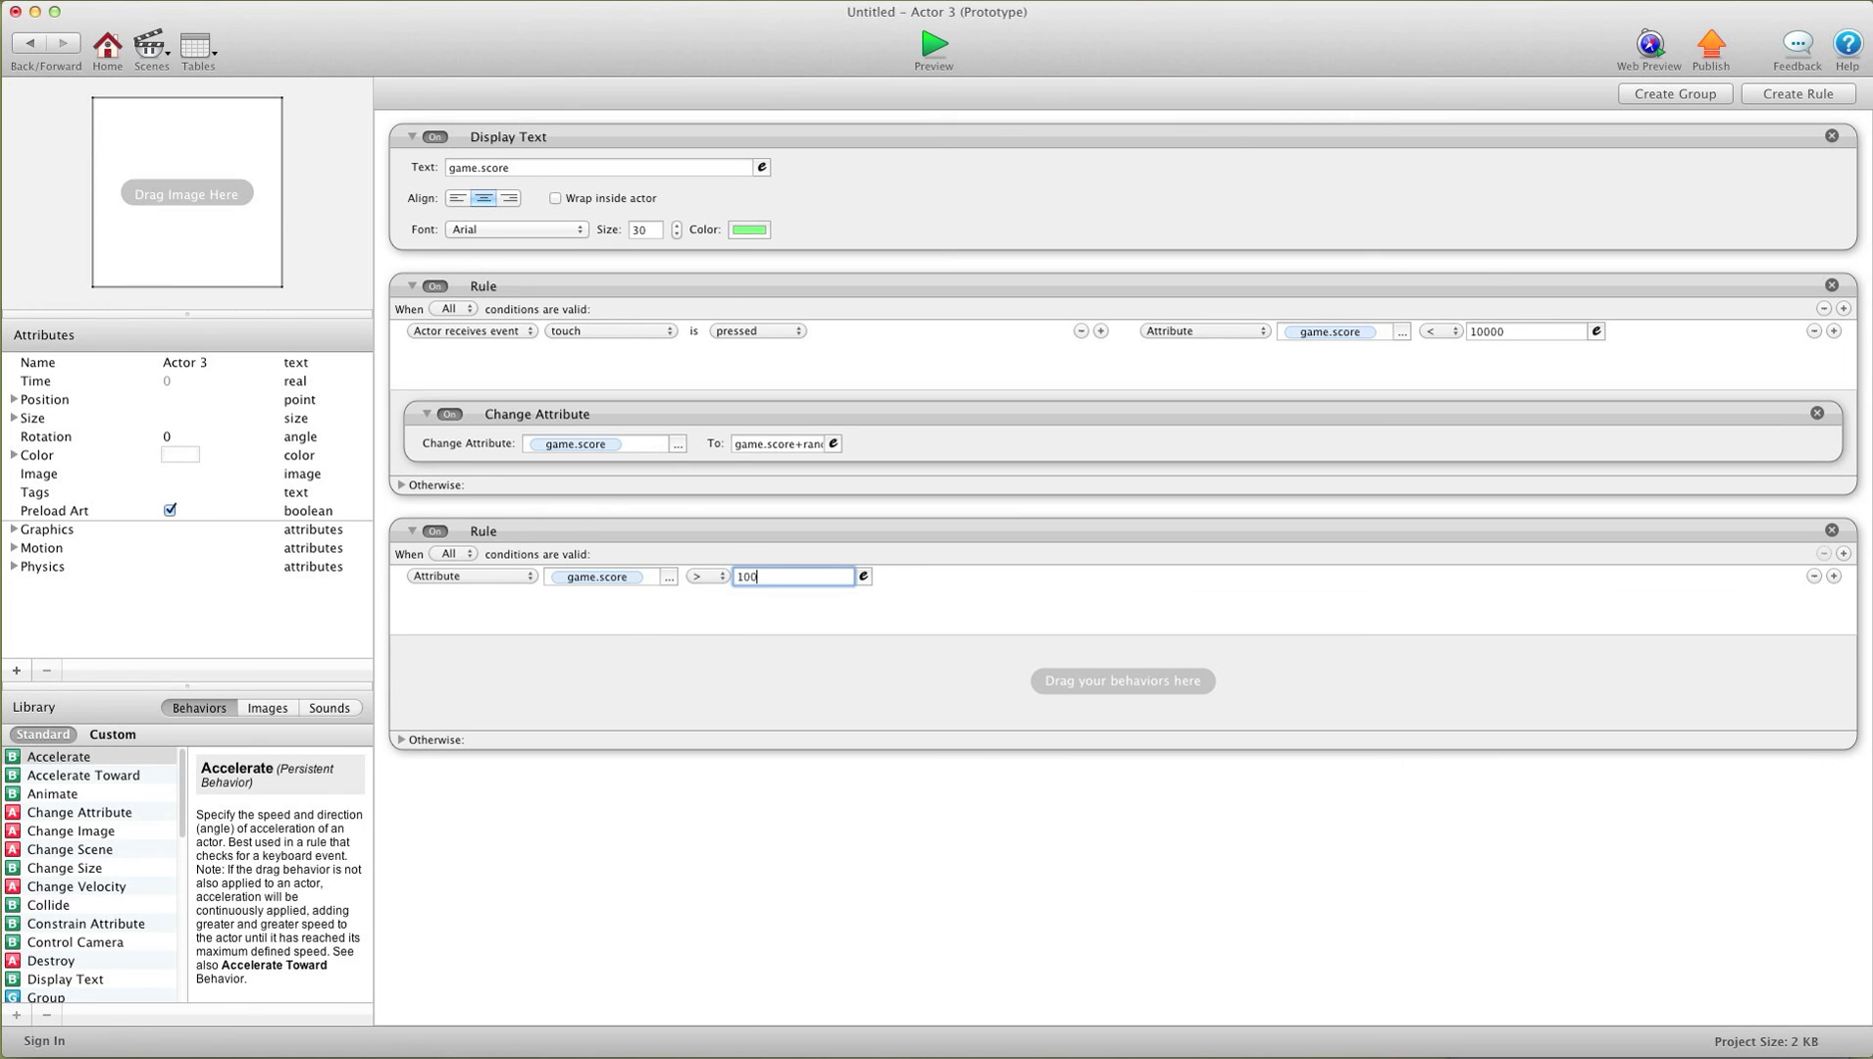
- Add a Spawn Actor behavior to that rule, spawning Actor 4
scroll(20, 888, down, 6)
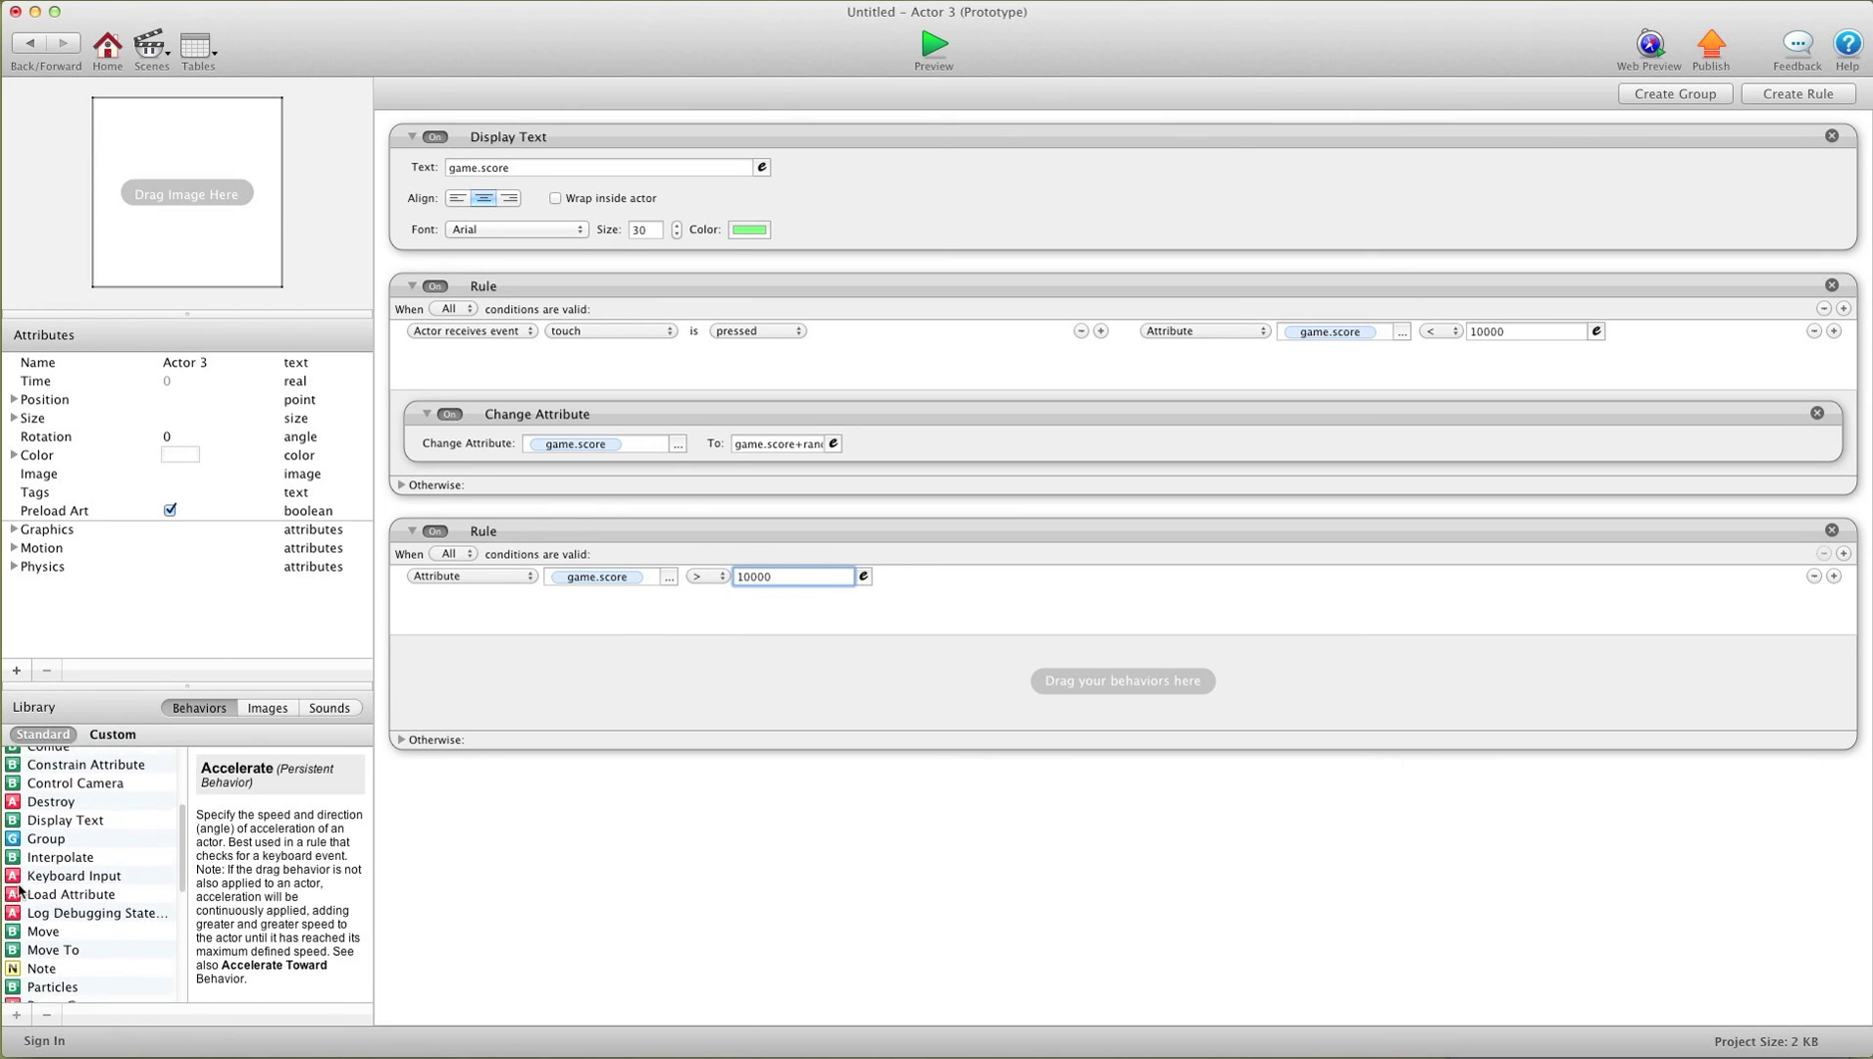
scroll(20, 889, down, 5)
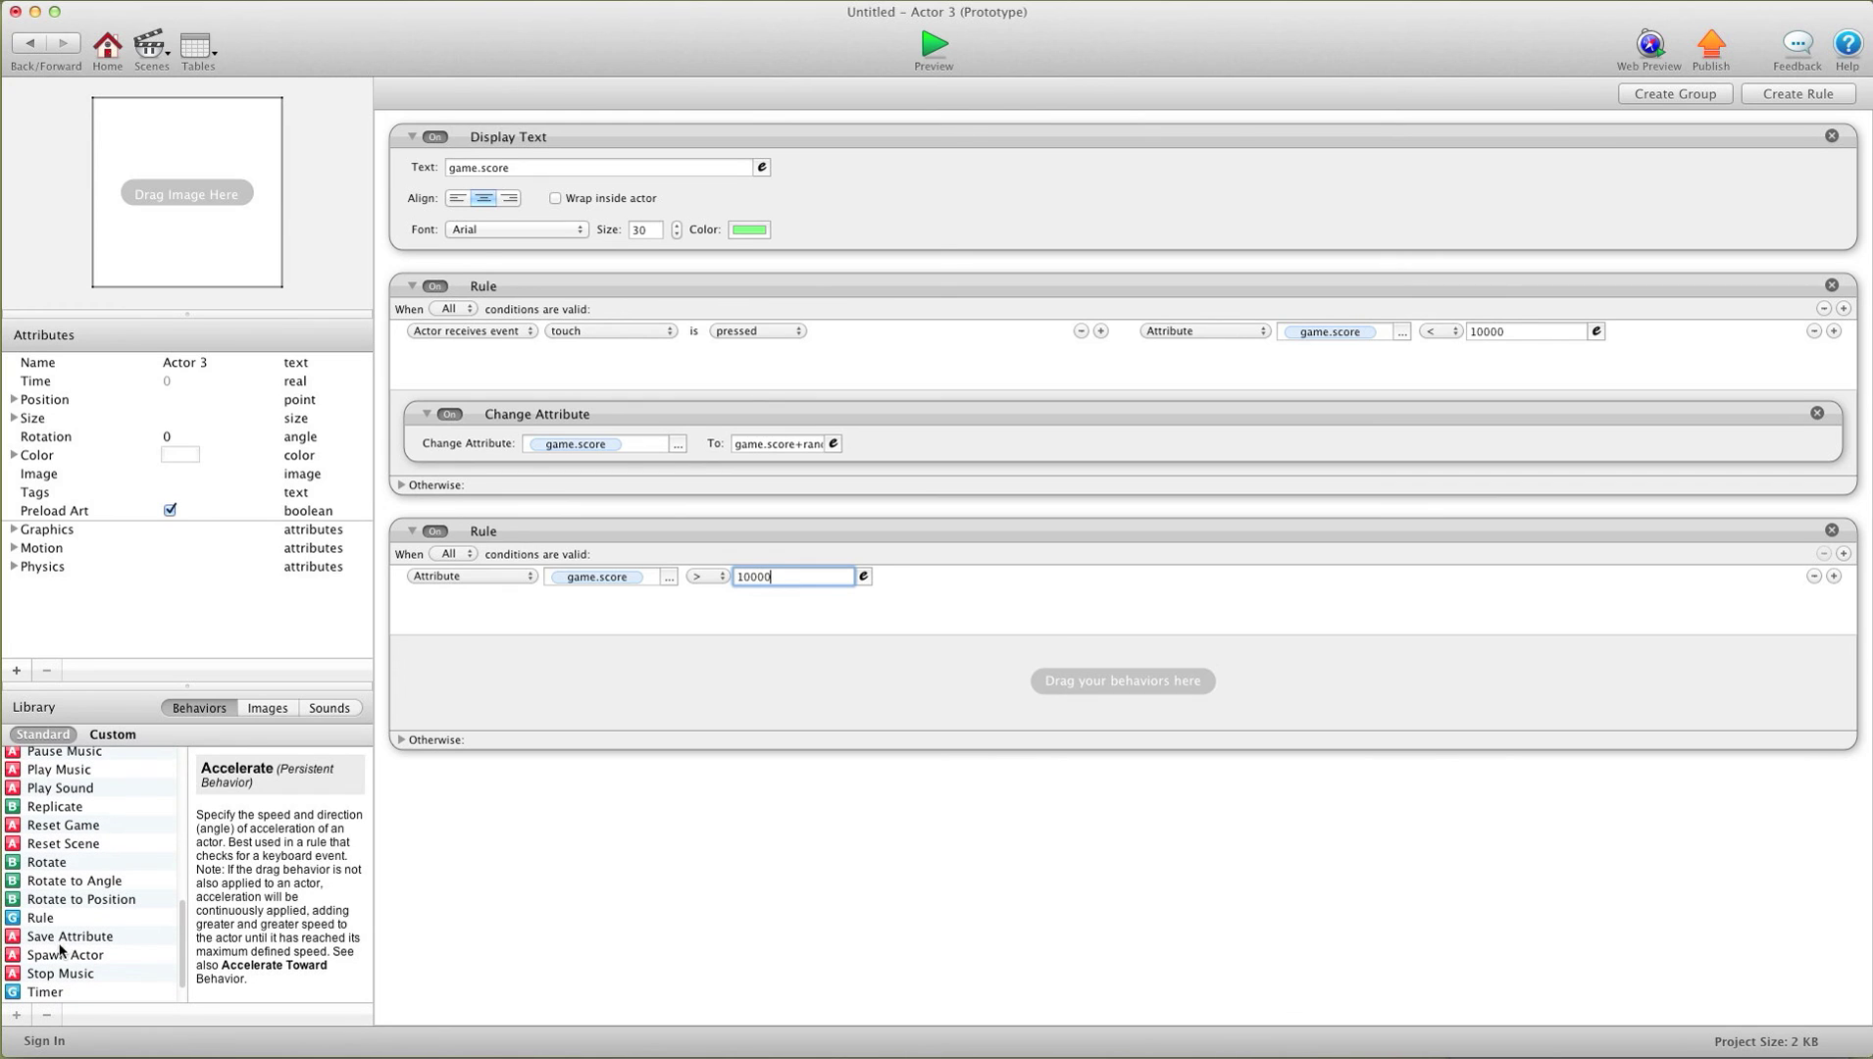
drag(60, 954, 537, 713)
click(610, 691)
click(564, 737)
- Preview the game and press the score button, raising the score to 8687
click(933, 44)
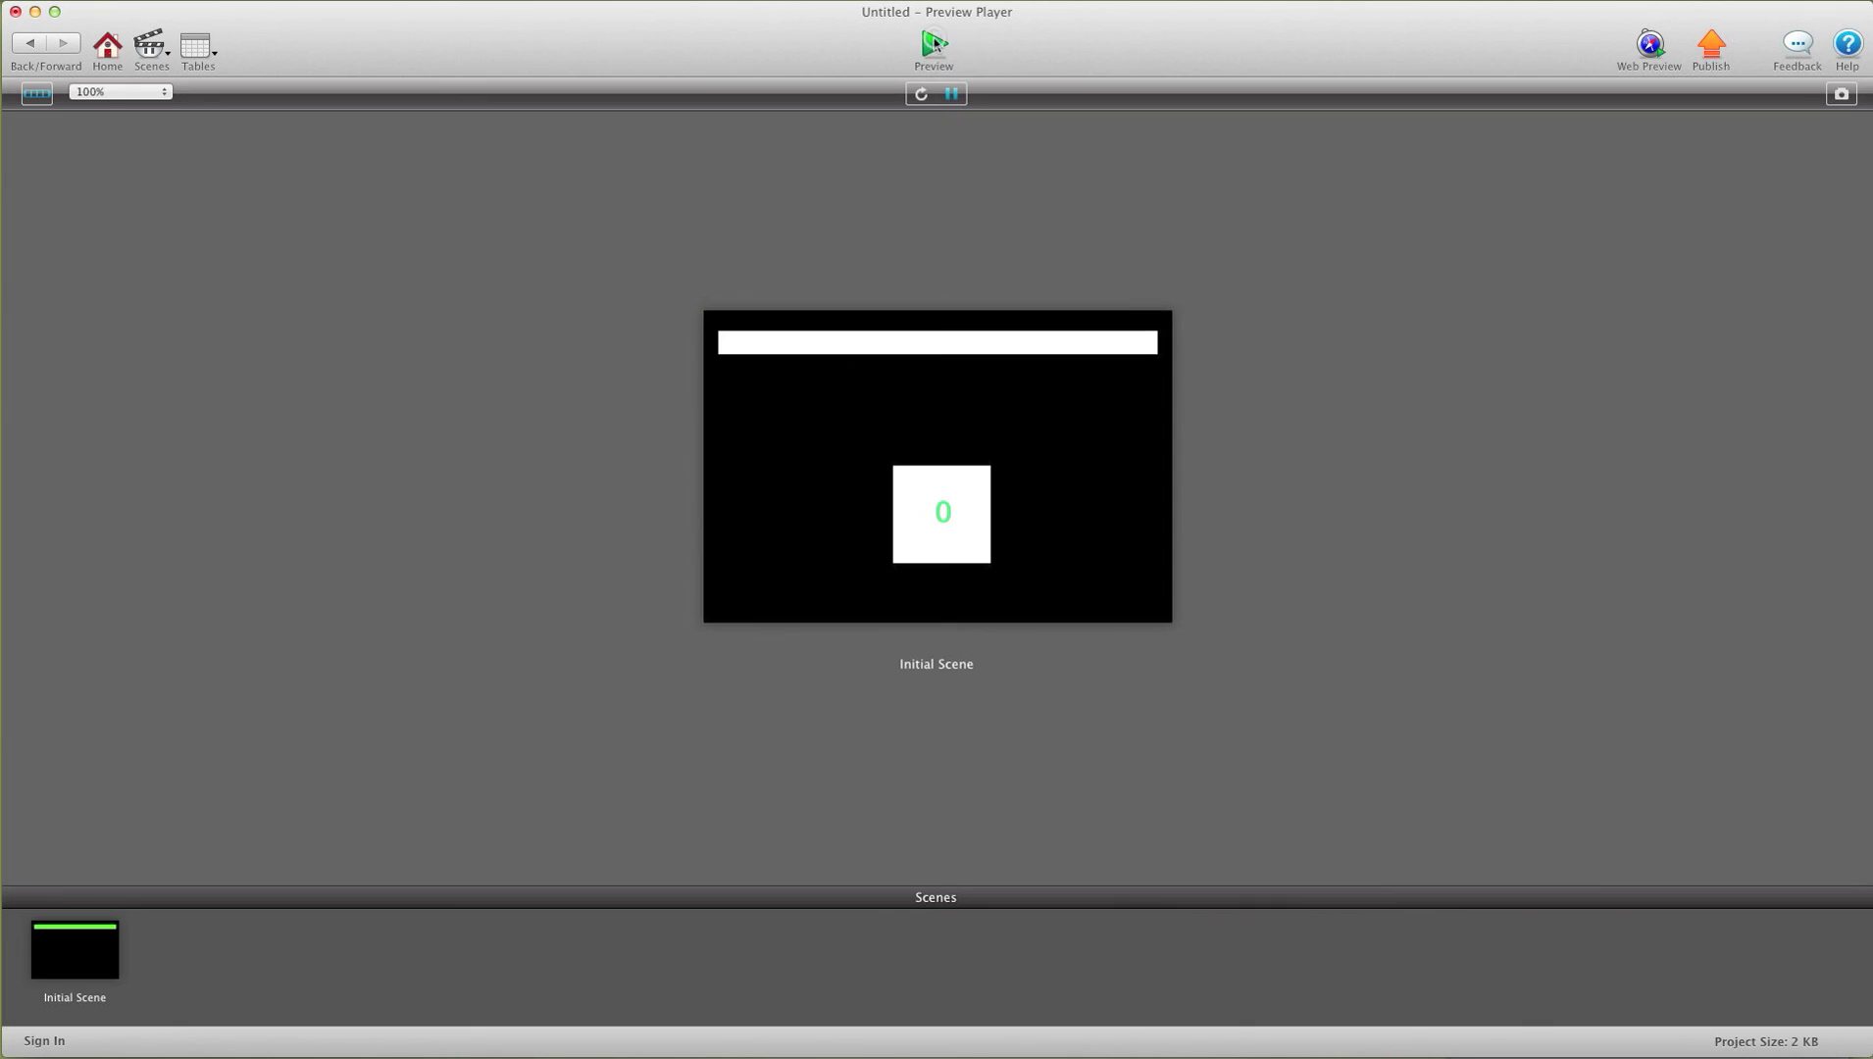
click(940, 556)
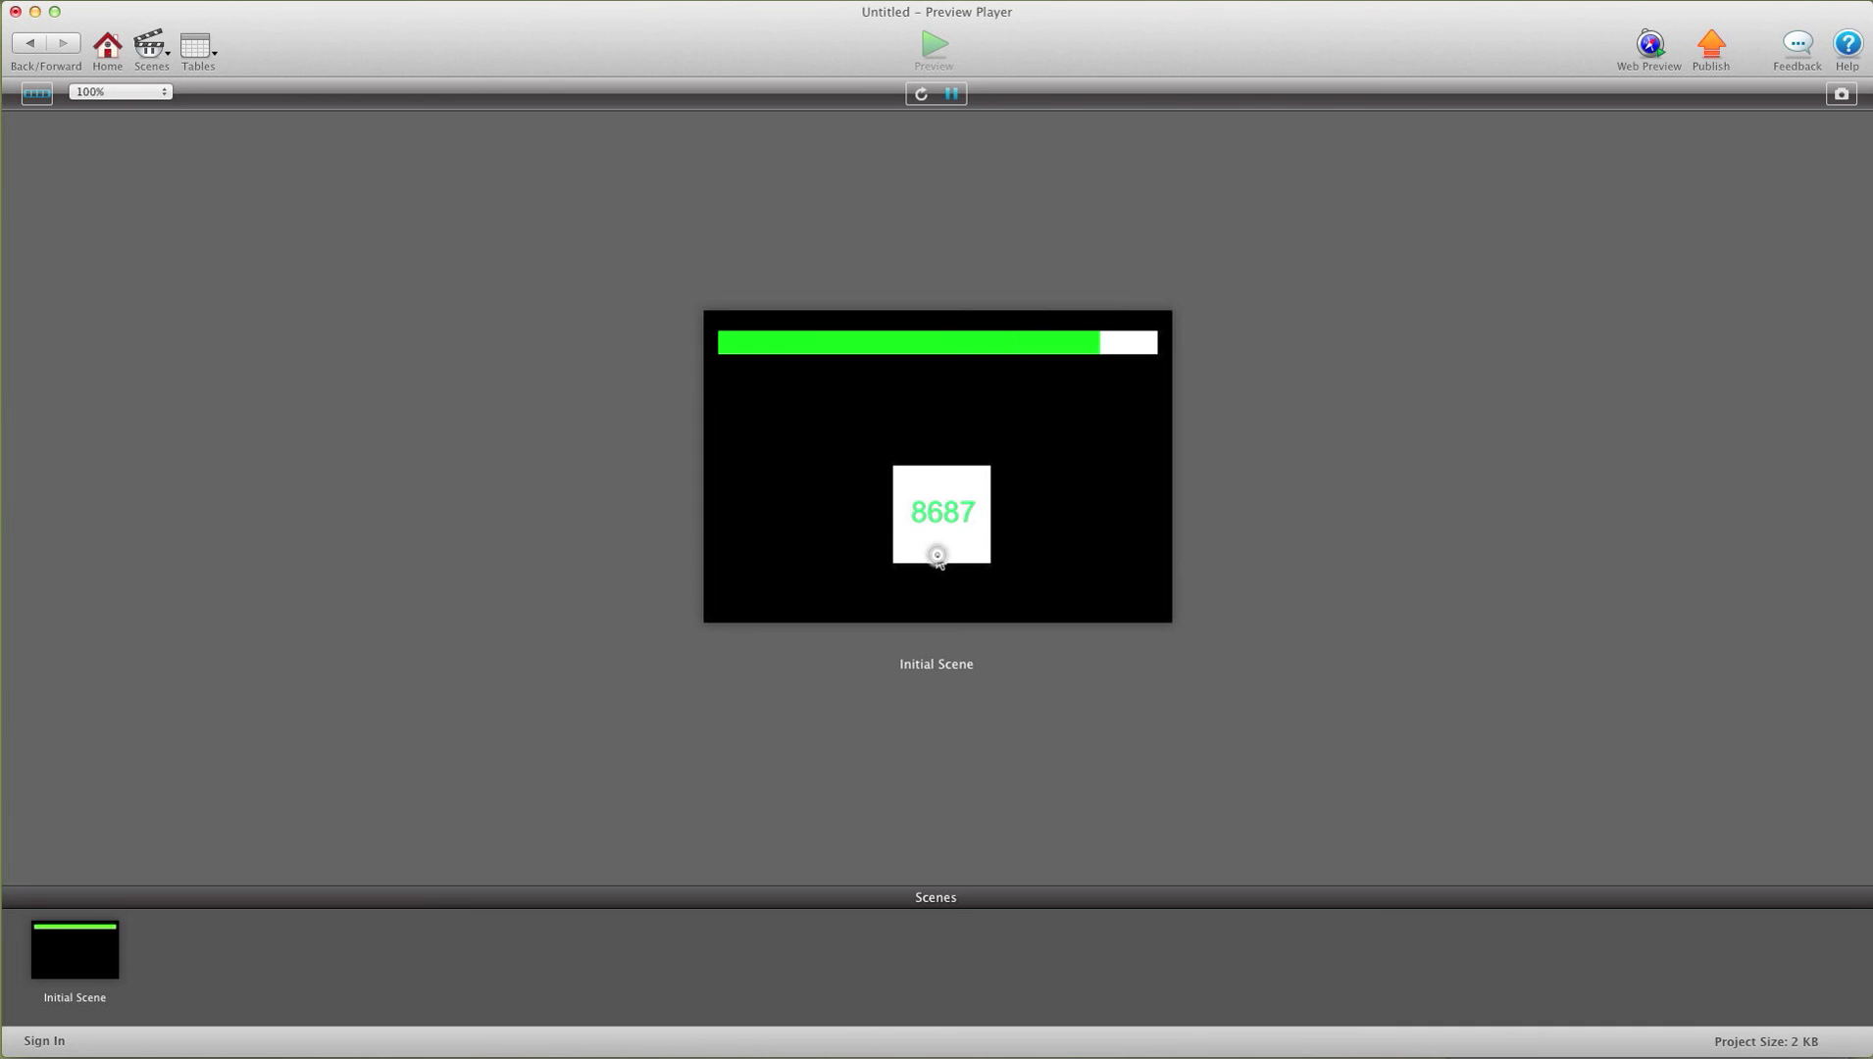